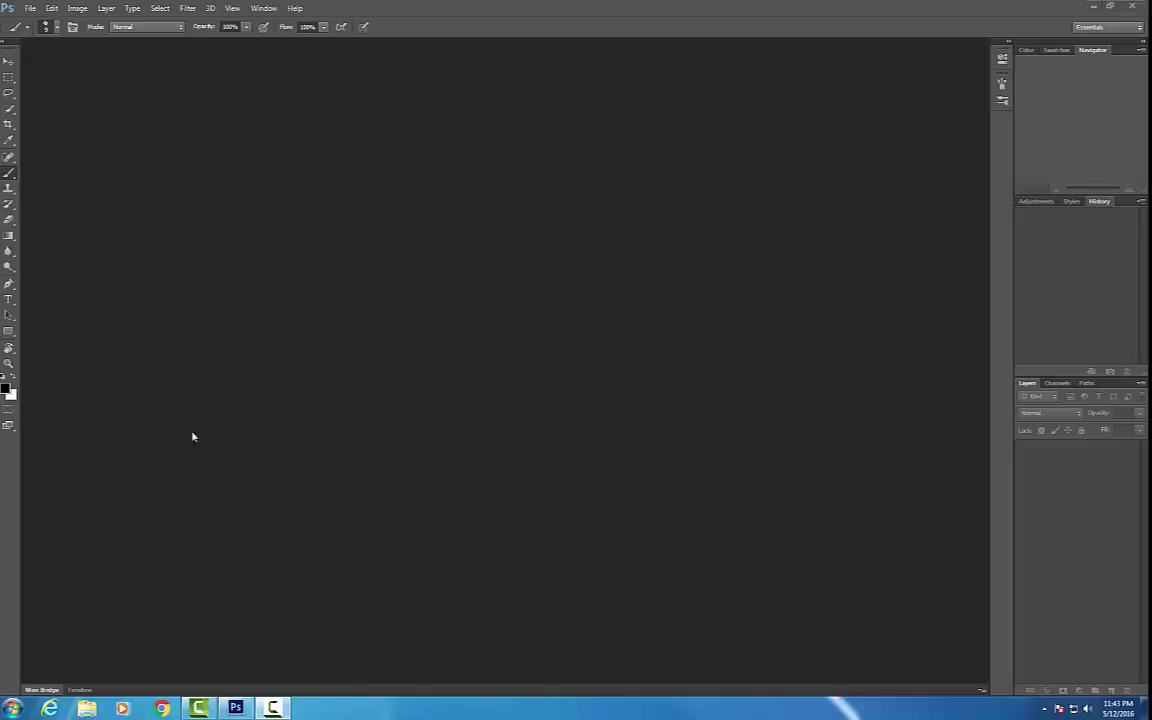
Create a new document from the U.S. Paper preset and add an empty layer above the background.
click(29, 9)
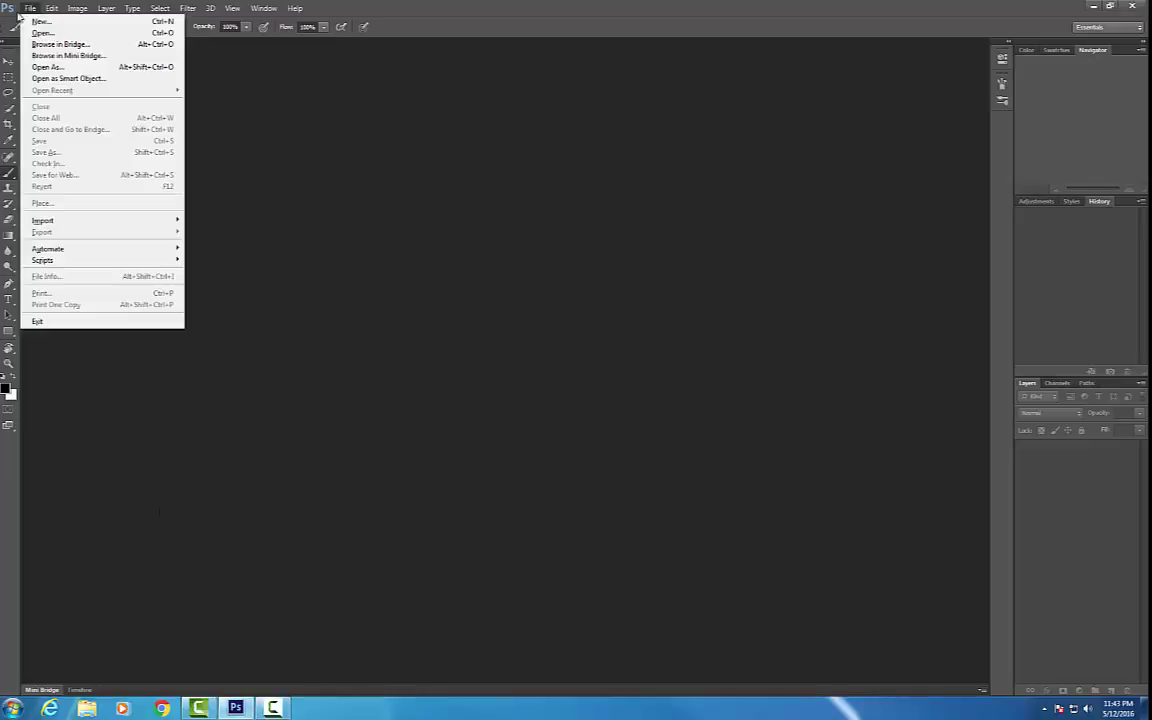
click(35, 21)
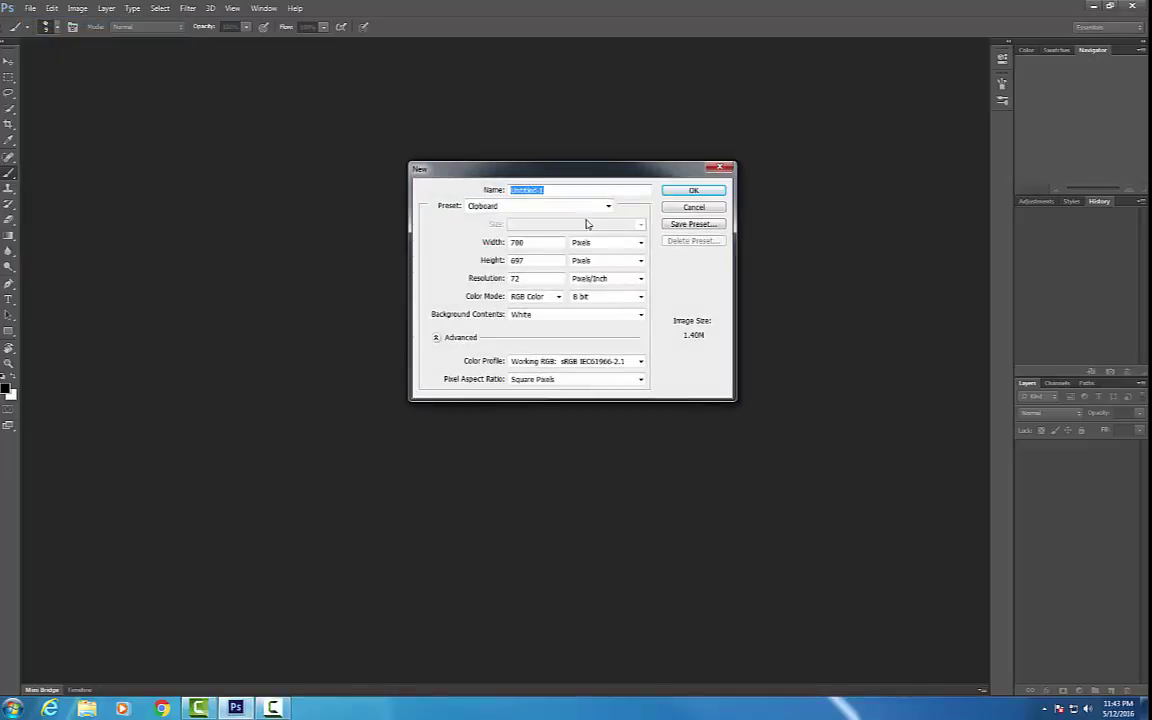
click(608, 207)
click(511, 240)
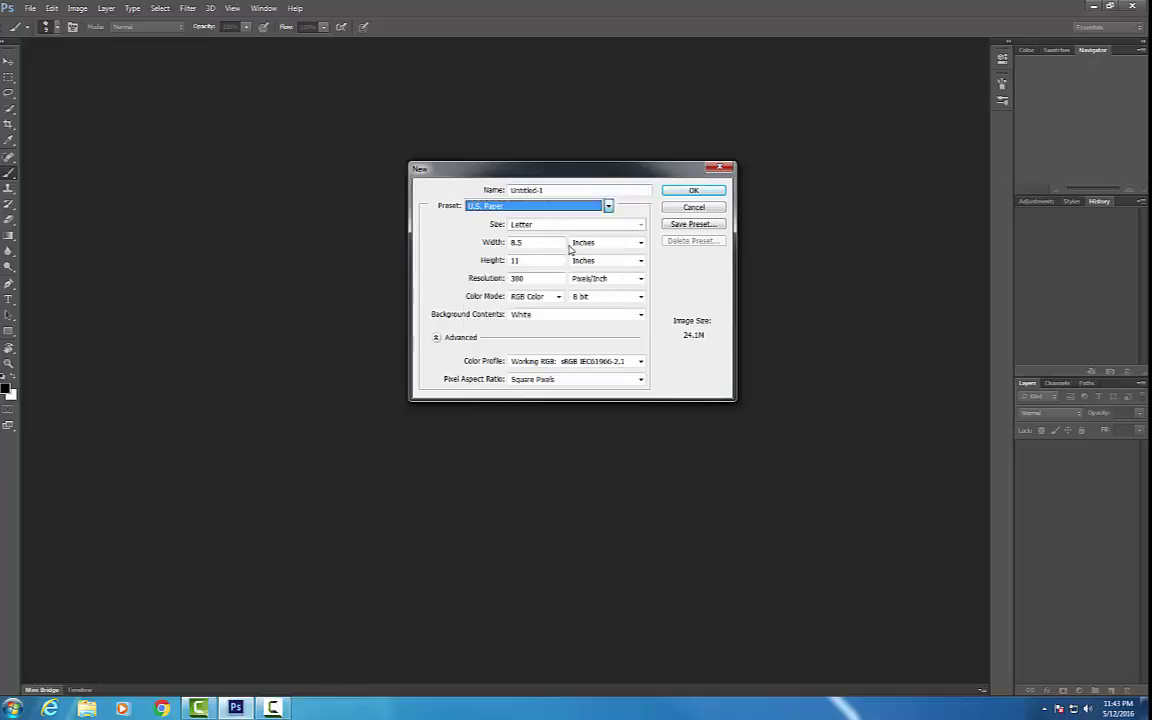
click(692, 191)
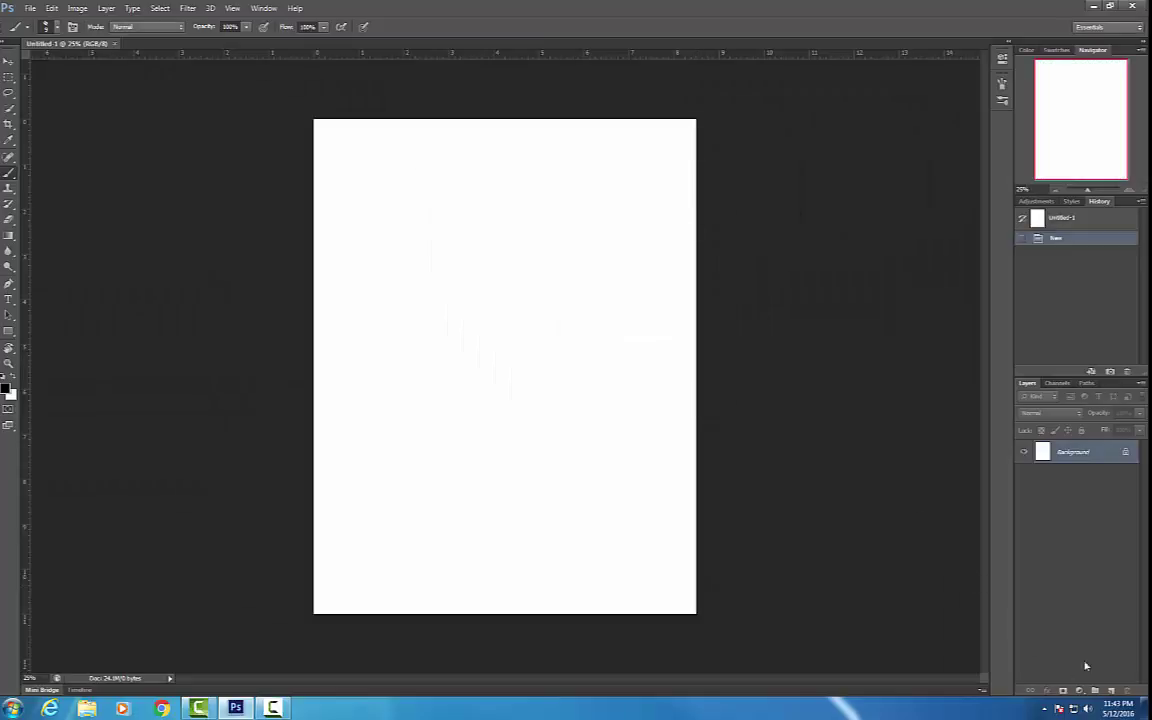
click(1110, 690)
drag(1086, 190, 1089, 189)
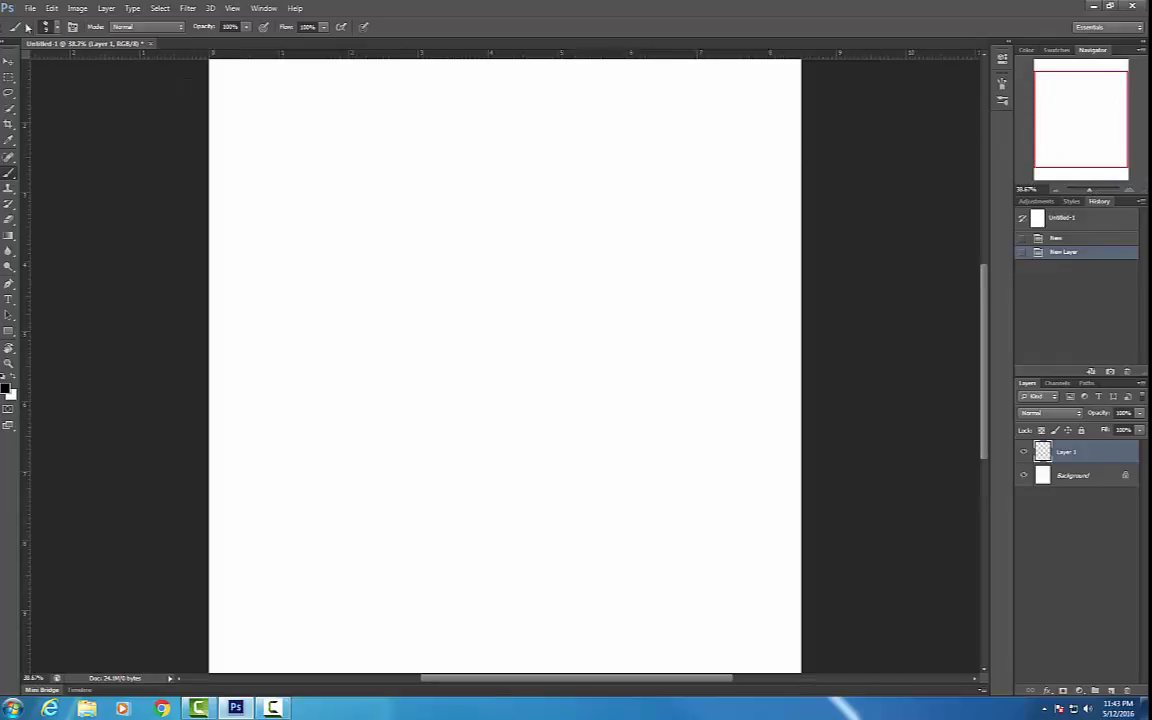
Review the available brush presets and the current brush's Transfer settings for opacity and flow control.
click(45, 27)
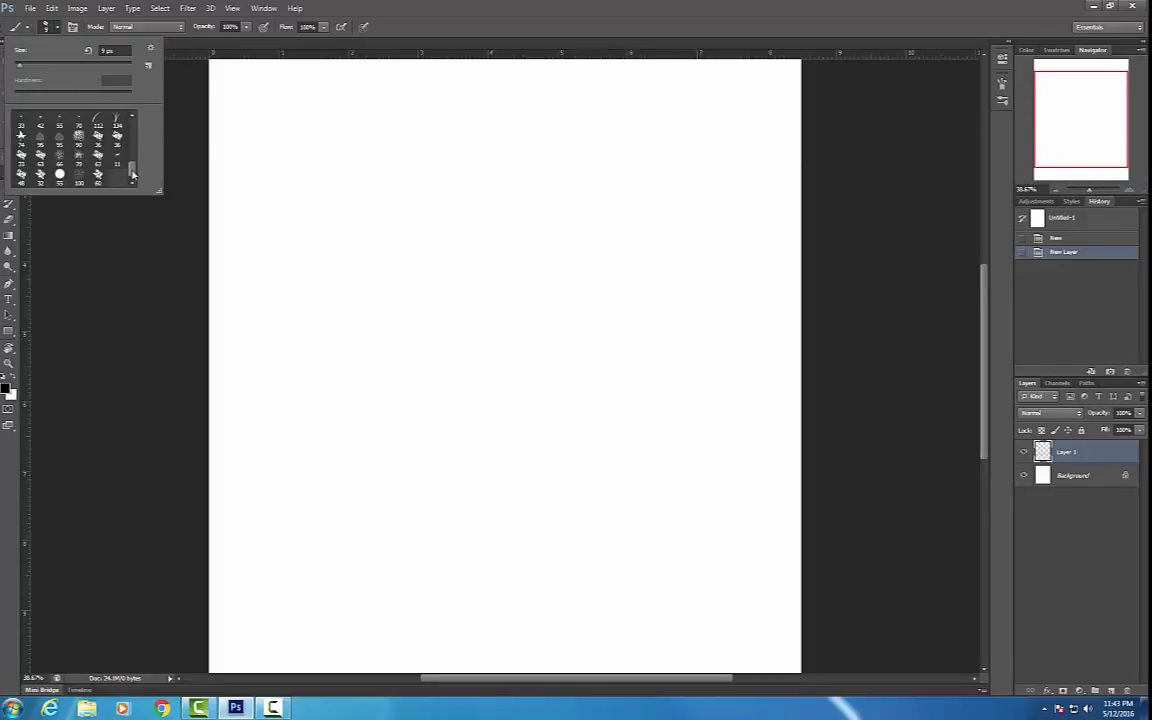
mouse_move(133, 175)
mouse_down()
mouse_move(134, 123)
mouse_move(135, 157)
mouse_up()
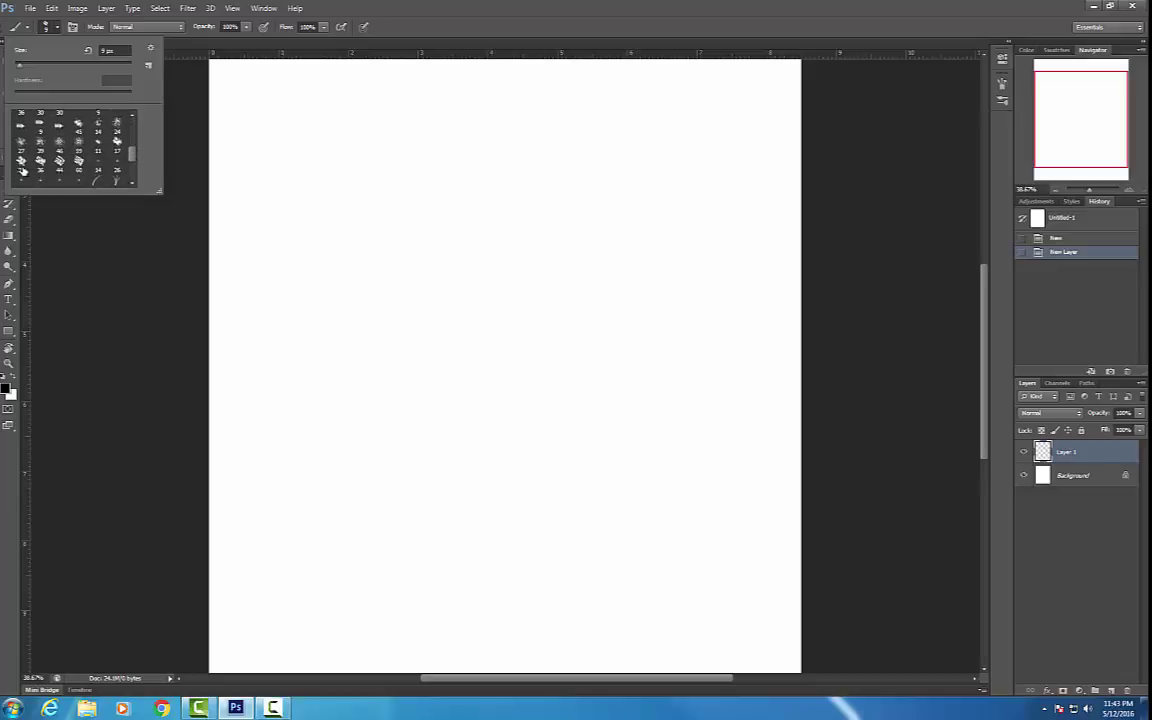
click(232, 8)
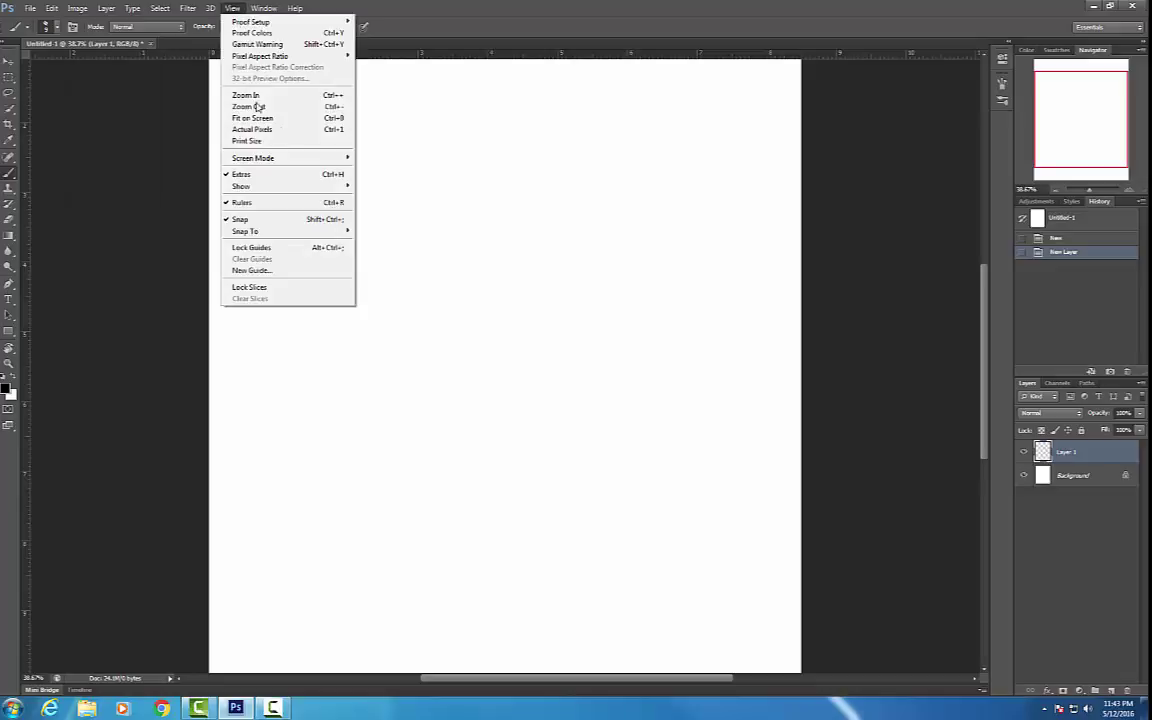
mouse_move(264, 8)
click(267, 100)
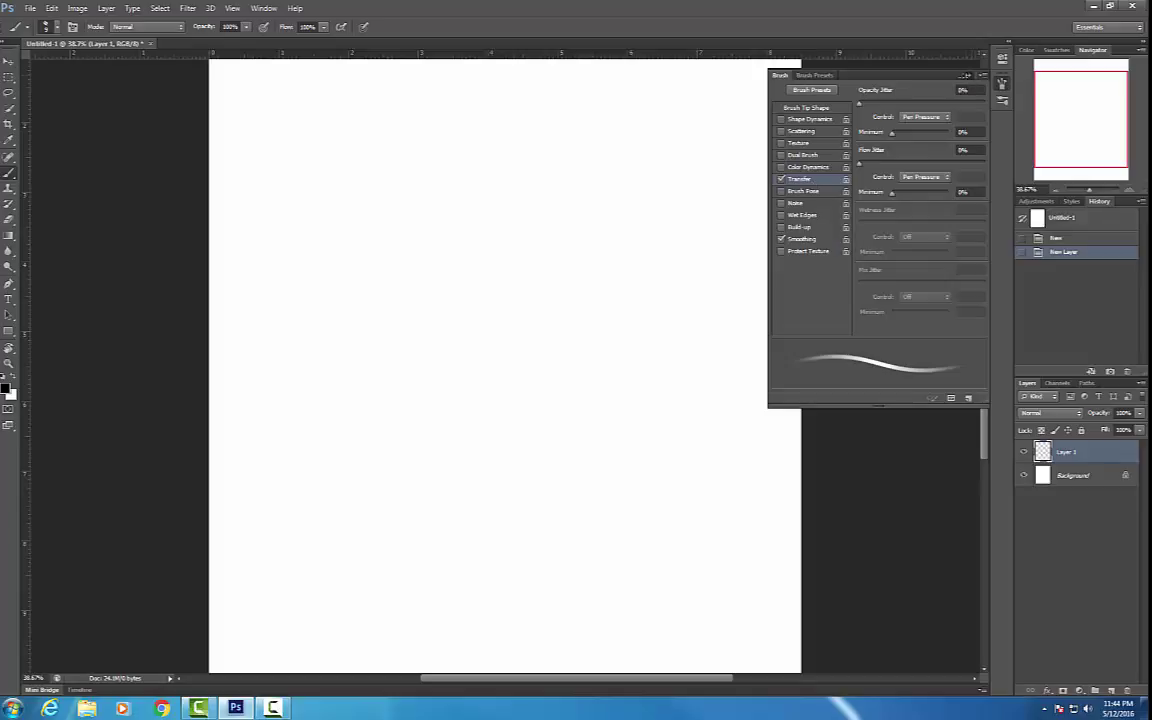
click(965, 75)
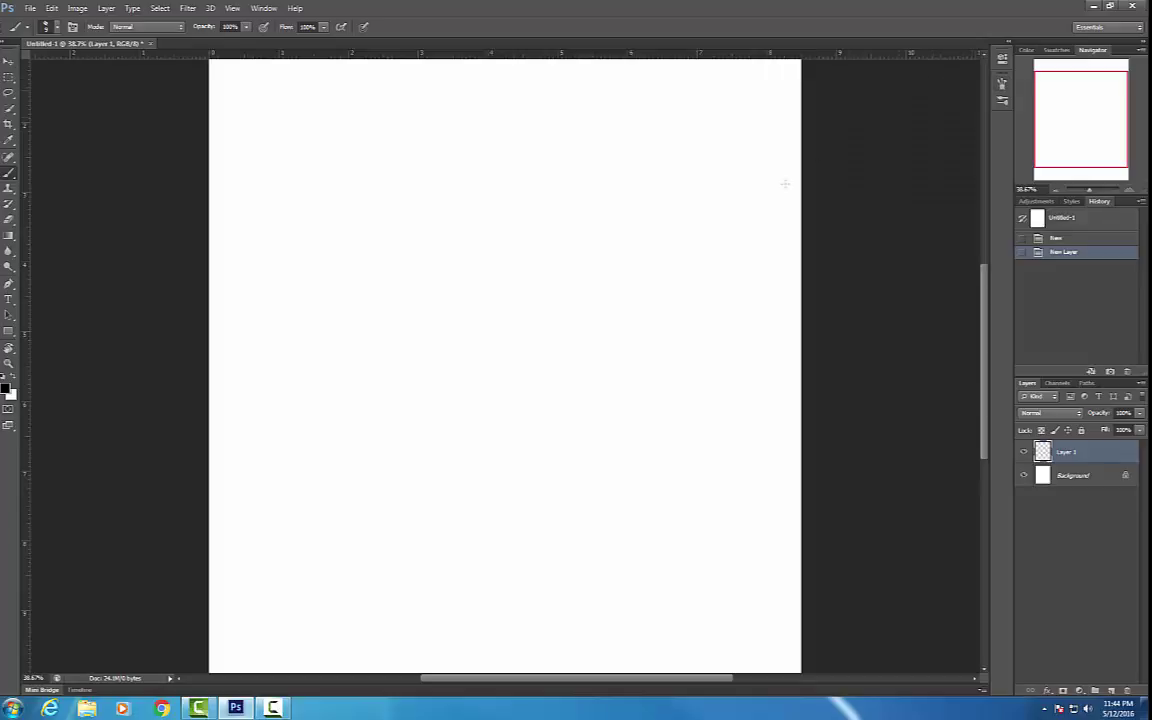
Switch to Chrome and search Google Images for "motorcycle".
click(161, 708)
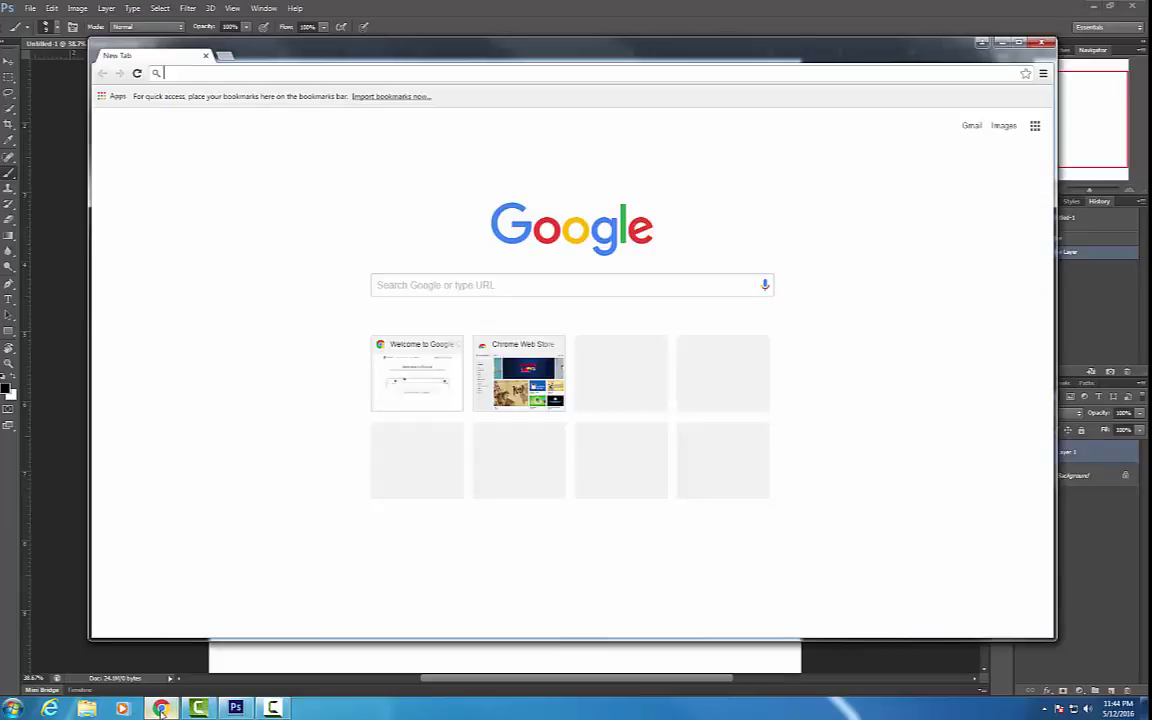
click(420, 284)
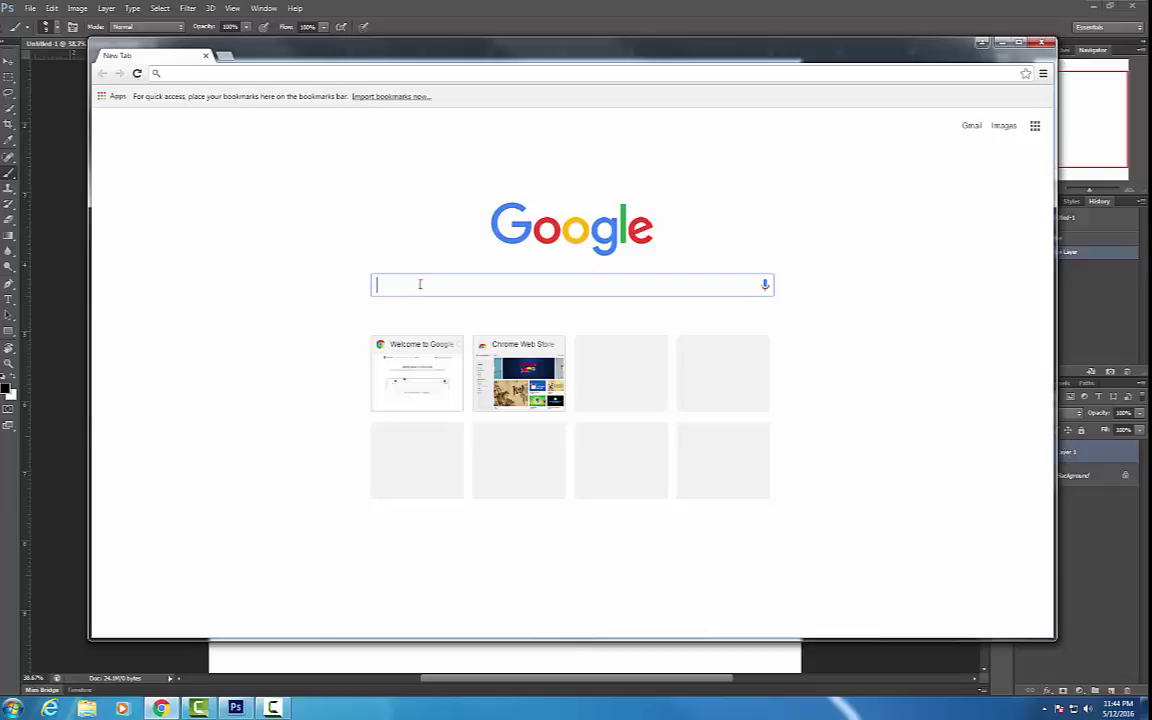
text(mt)
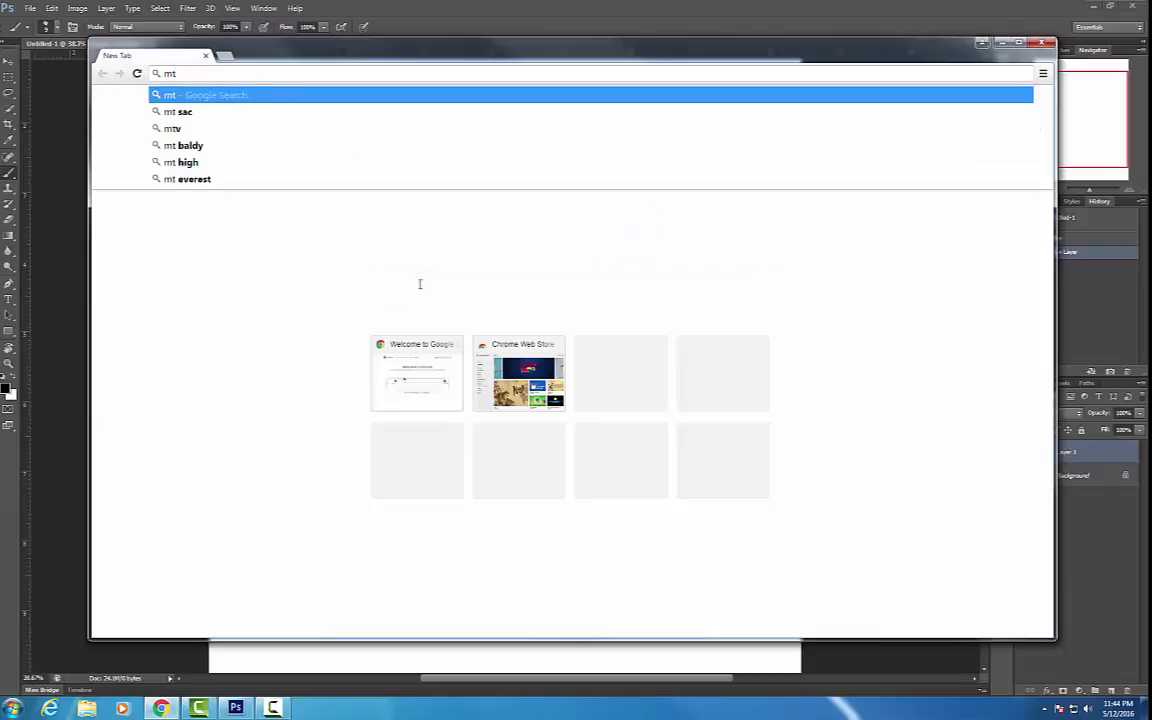
key(BackSpace)
text(otorc)
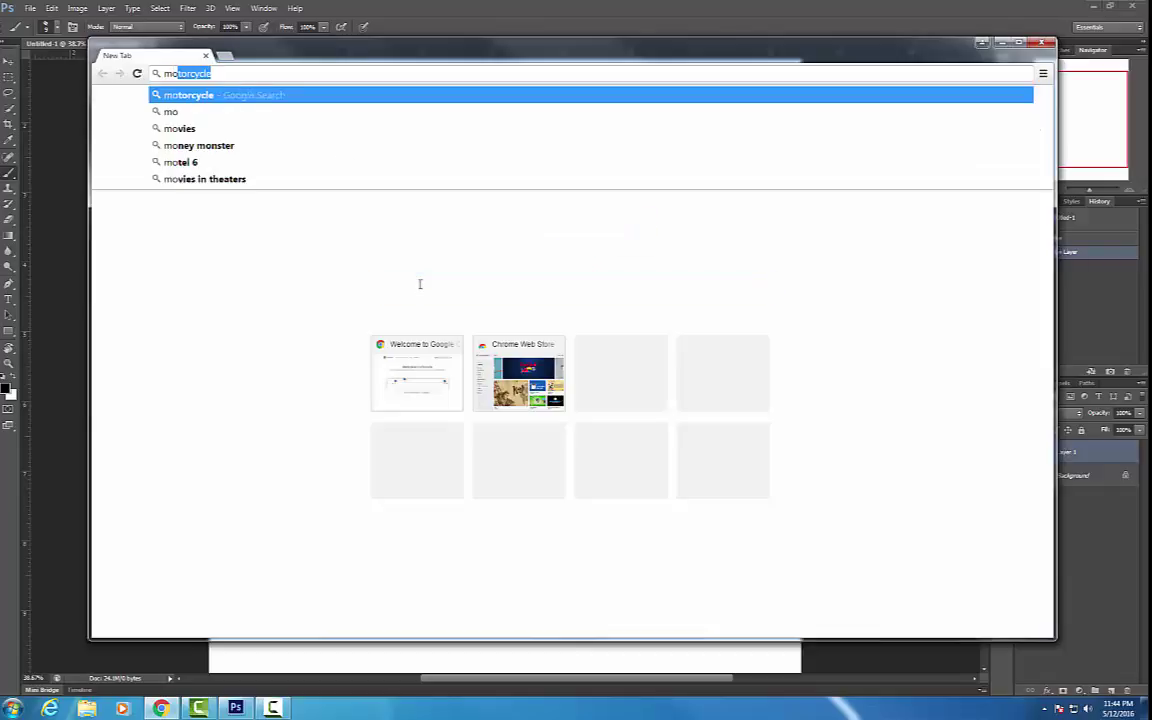
text(y)
key(Return)
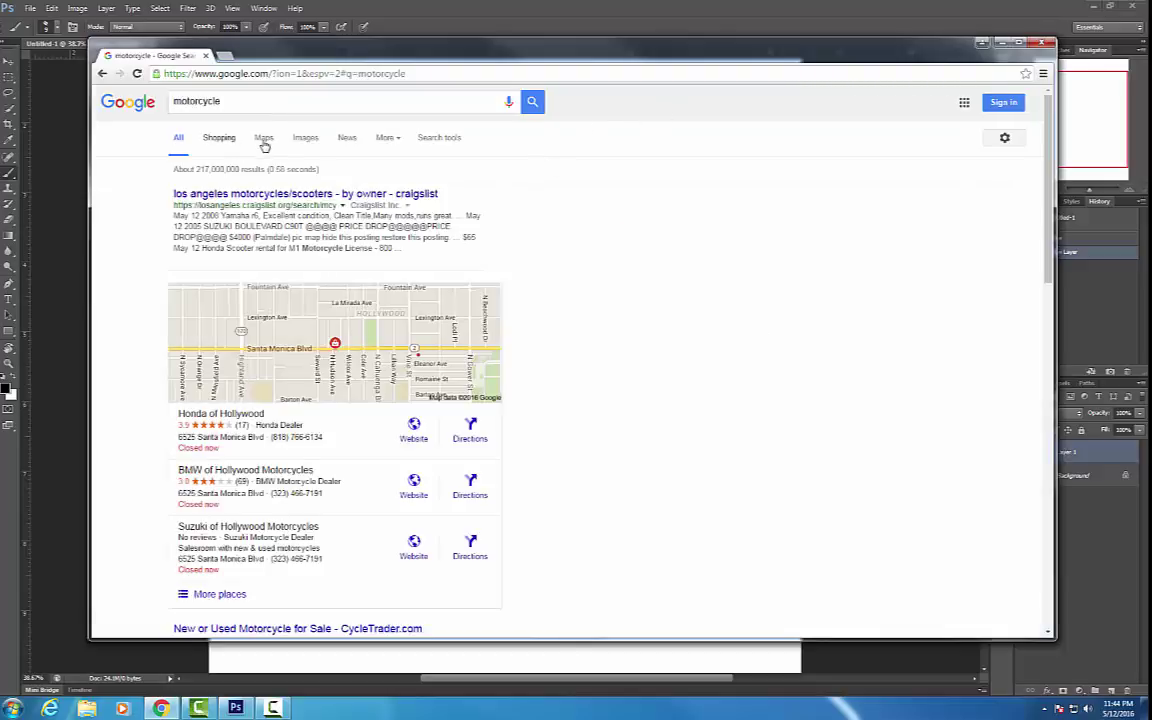
click(305, 137)
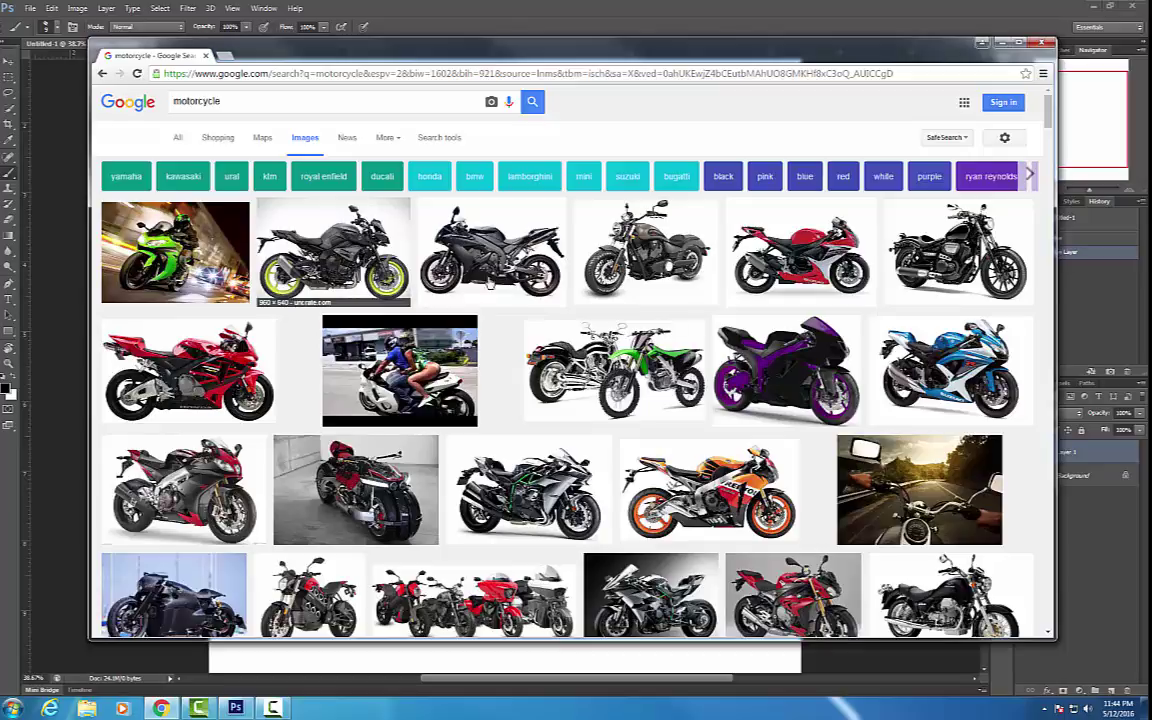
Look through the motorcycle image results for reference and return to Photoshop.
drag(1049, 118, 1048, 143)
scroll(947, 130, down, 2)
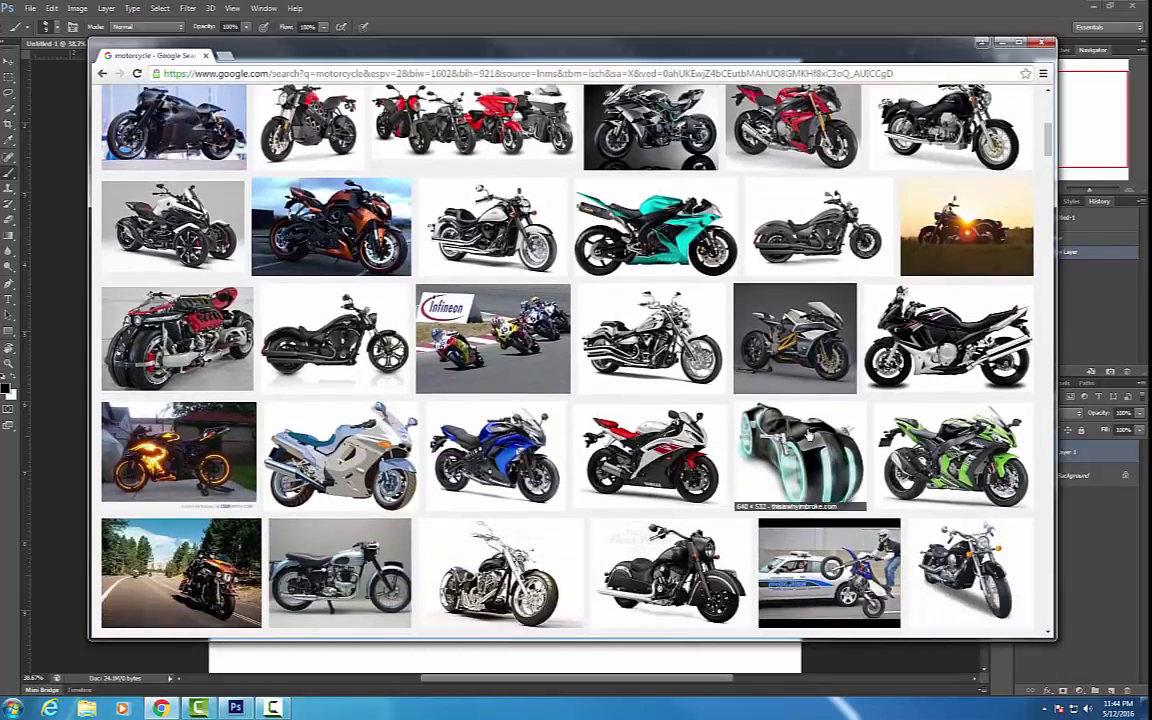
drag(1050, 140, 1040, 58)
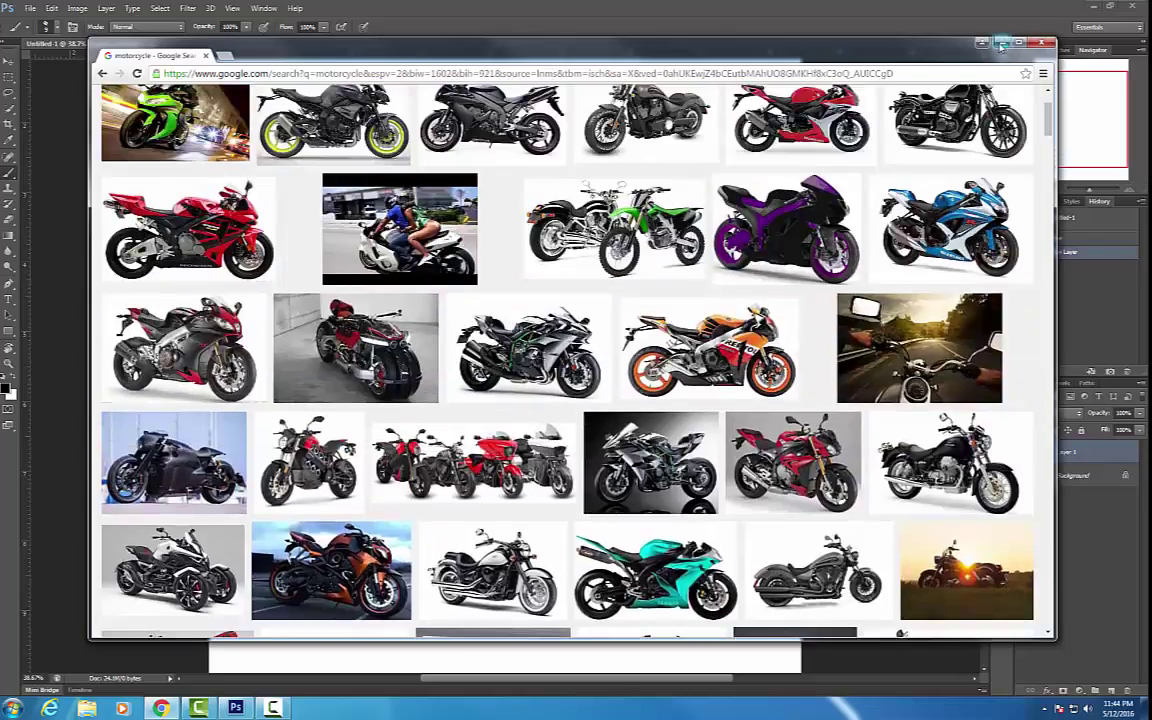
click(1000, 43)
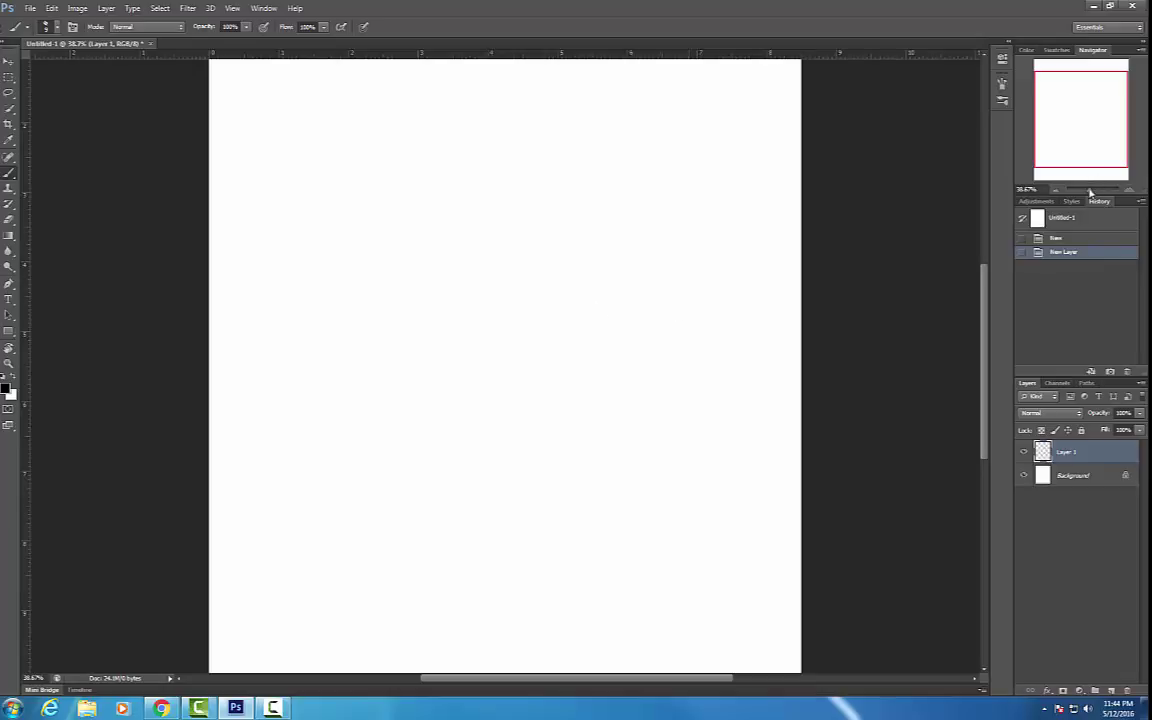
Sketch a long, nearly horizontal ground line near the page centre with overlapping strokes of a fine, slightly reduced brush.
drag(1090, 191, 1094, 189)
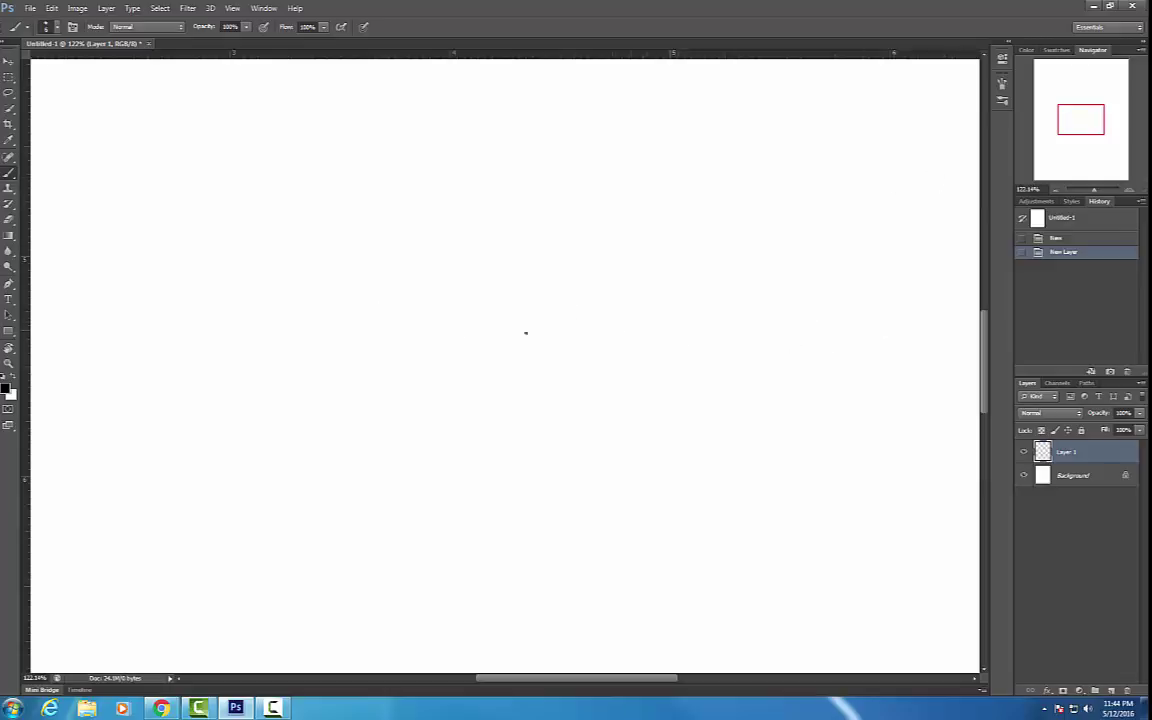
drag(436, 347, 810, 338)
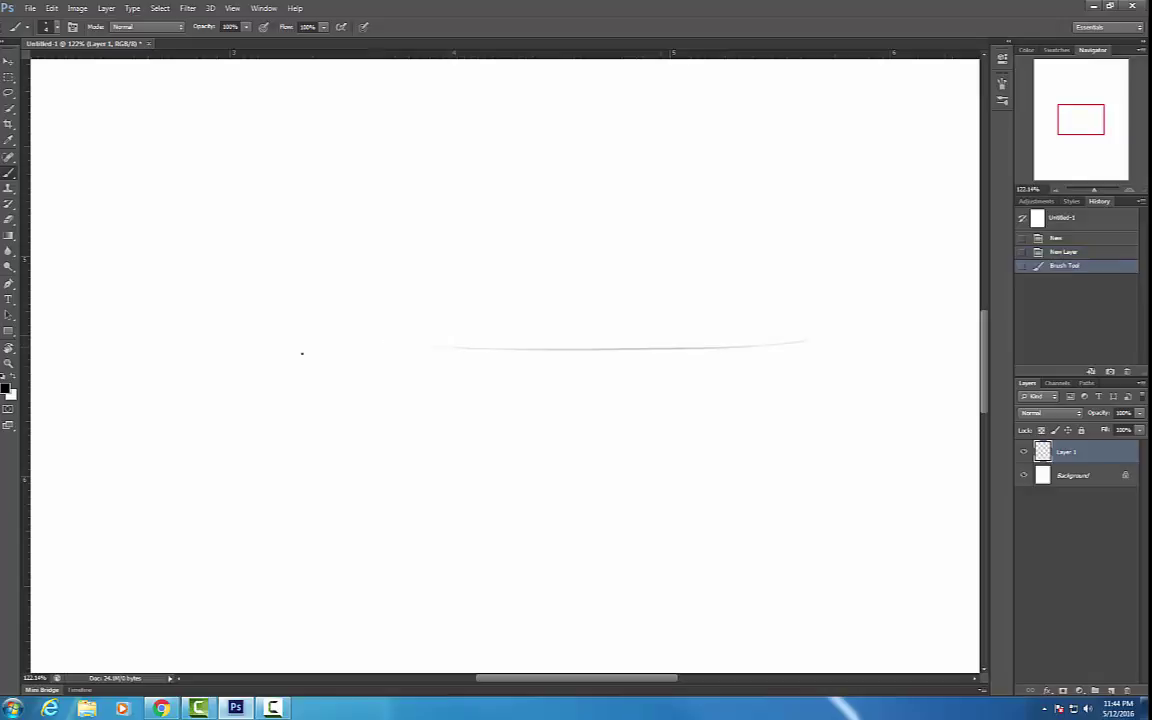
key([)
drag(400, 352, 800, 346)
mouse_move(418, 353)
mouse_down()
mouse_move(828, 346)
mouse_move(812, 341)
mouse_up()
drag(400, 353, 830, 347)
drag(420, 352, 850, 345)
Sketch the right wheel as a loose circle standing on the ground line.
drag(788, 302, 688, 338)
drag(778, 294, 686, 330)
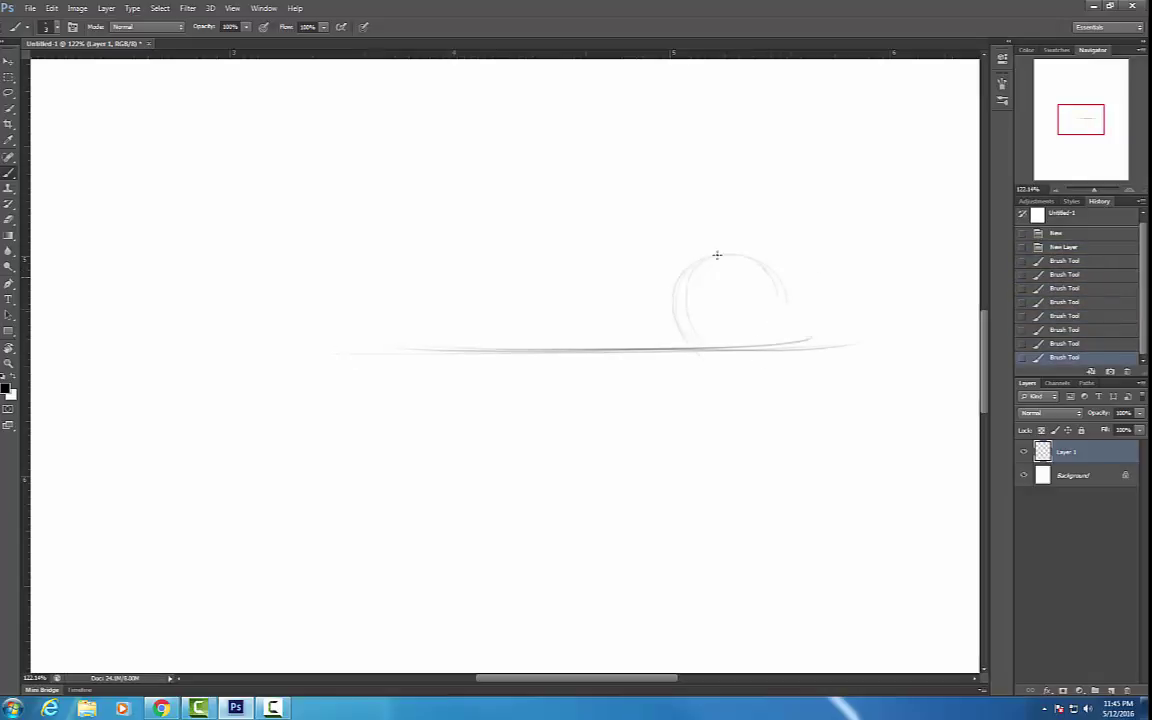
drag(717, 255, 690, 340)
drag(700, 262, 698, 345)
drag(674, 304, 706, 360)
Rough in overlapping spacing circles between the wheels and the left wheel circle with a vertical centre line.
mouse_move(655, 254)
mouse_down()
mouse_move(601, 352)
mouse_move(640, 250)
mouse_up()
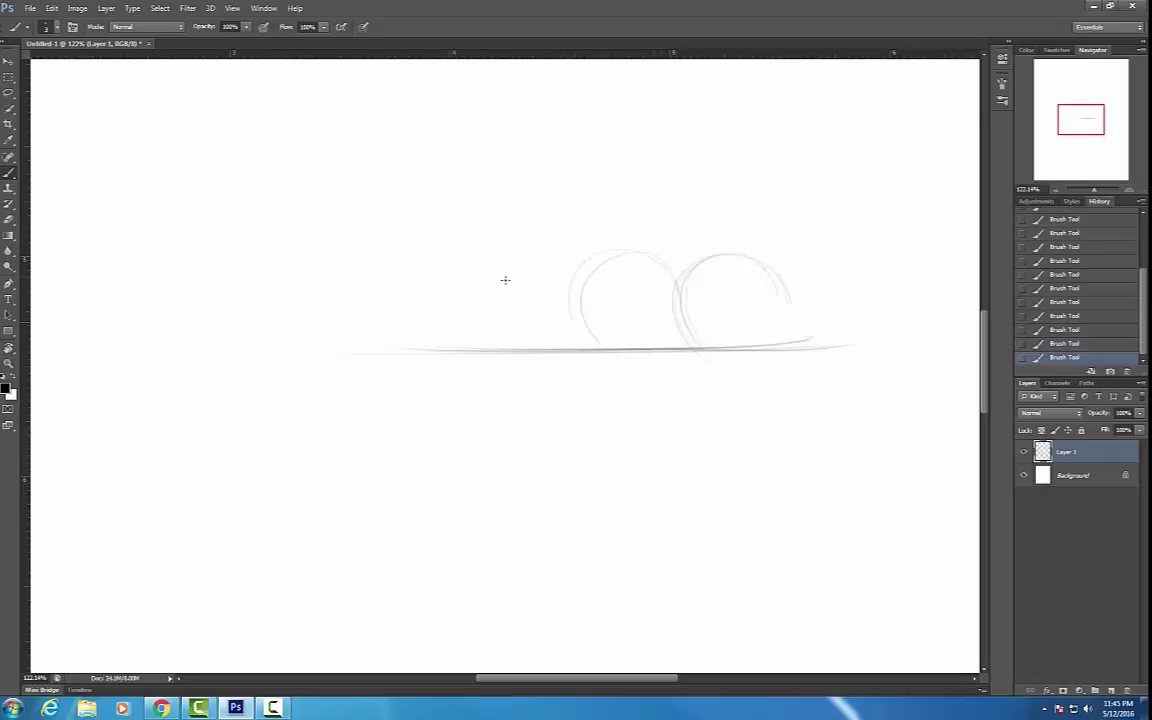
mouse_move(575, 358)
mouse_down()
mouse_move(517, 325)
mouse_move(571, 272)
mouse_up()
mouse_move(417, 353)
mouse_down()
mouse_move(446, 265)
mouse_move(509, 303)
mouse_up()
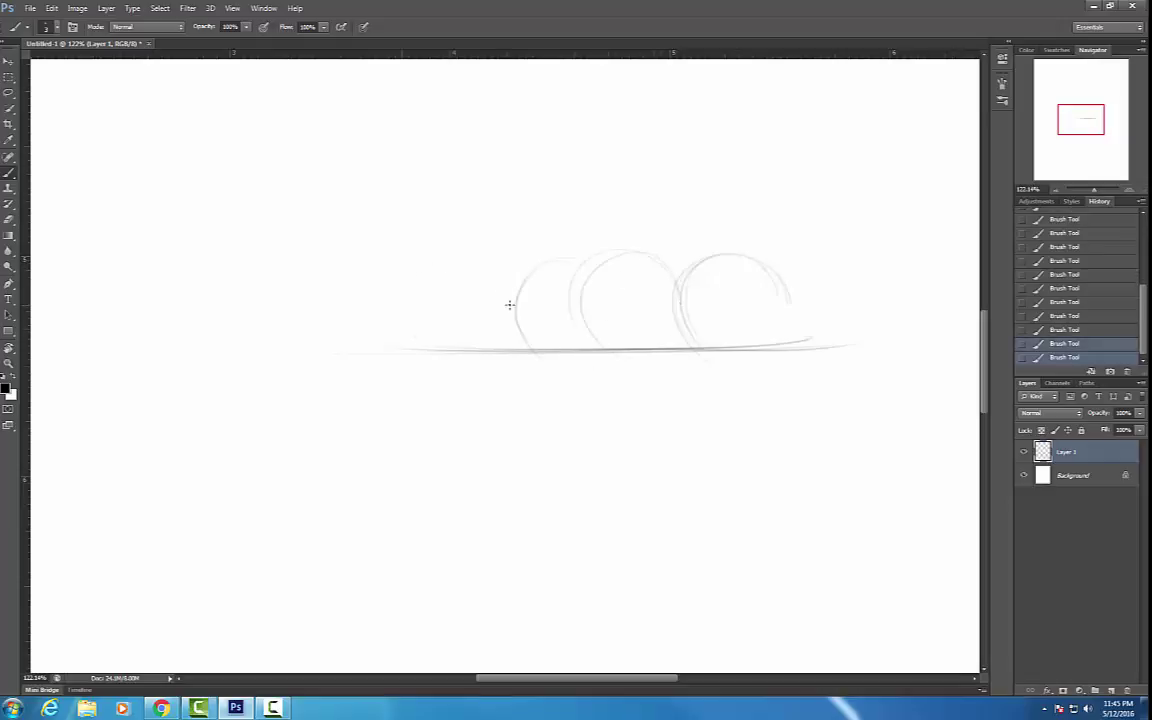
mouse_move(452, 358)
mouse_down()
mouse_move(414, 293)
mouse_move(510, 281)
mouse_move(498, 346)
mouse_move(413, 339)
mouse_move(468, 235)
mouse_move(463, 355)
mouse_up()
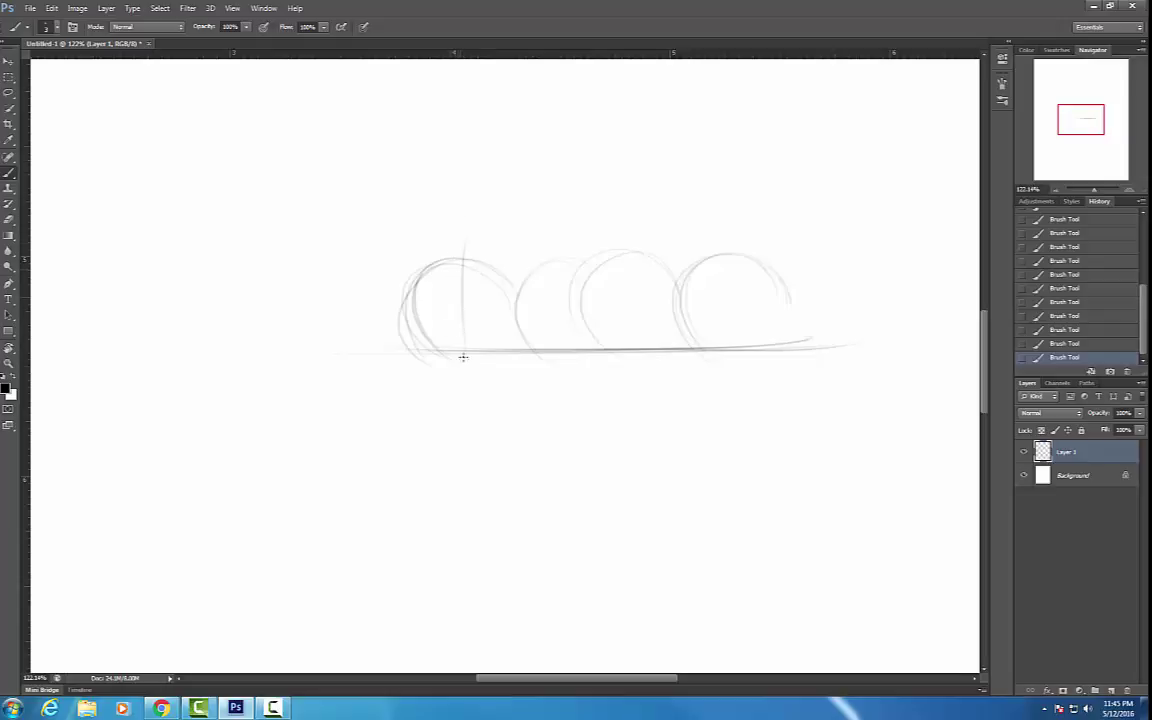
Draw the right wheel's vertical centre line and the overall height line, and sketch the dipping upper body contour between the wheels.
mouse_move(433, 244)
mouse_down()
mouse_move(732, 231)
mouse_move(733, 349)
mouse_up()
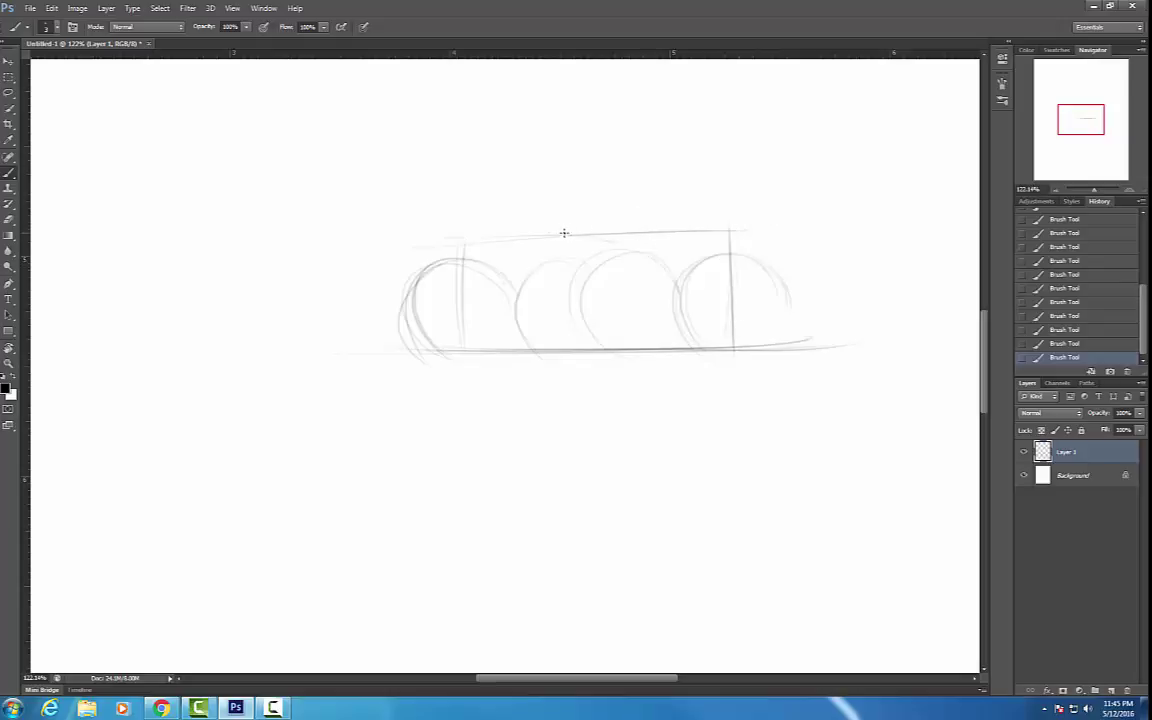
drag(564, 233, 647, 245)
drag(464, 247, 554, 234)
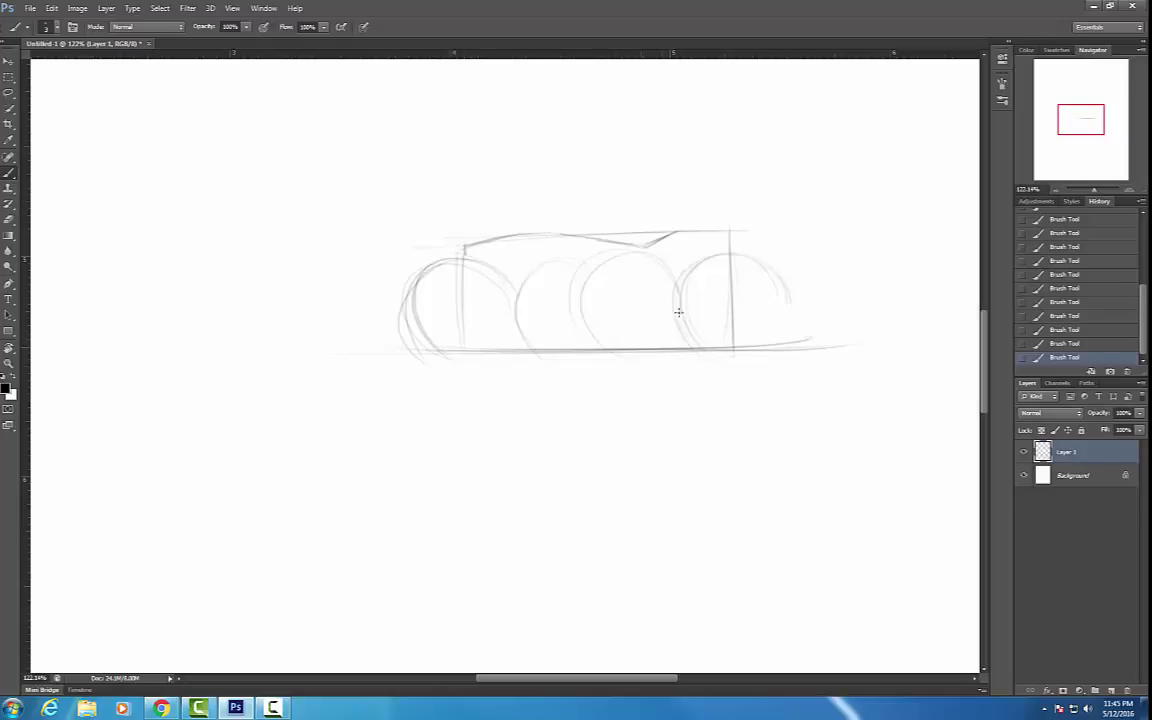
Outline the body's diagonal lower edge, the overhanging tip and curve around the right wheel, and darken the bottom edge along the ground line.
drag(621, 351, 679, 317)
drag(664, 230, 776, 232)
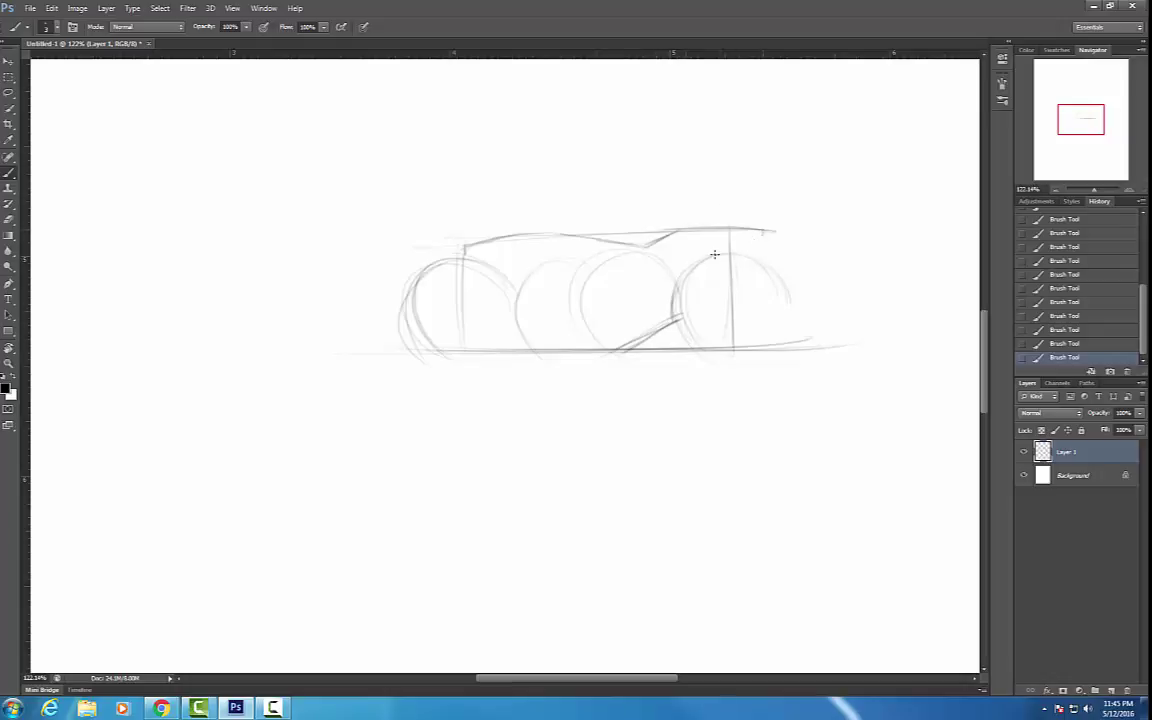
drag(682, 258, 754, 238)
drag(682, 283, 697, 260)
drag(673, 311, 700, 261)
mouse_move(517, 298)
mouse_down()
mouse_move(512, 351)
mouse_move(593, 339)
mouse_move(500, 354)
mouse_move(630, 349)
mouse_up()
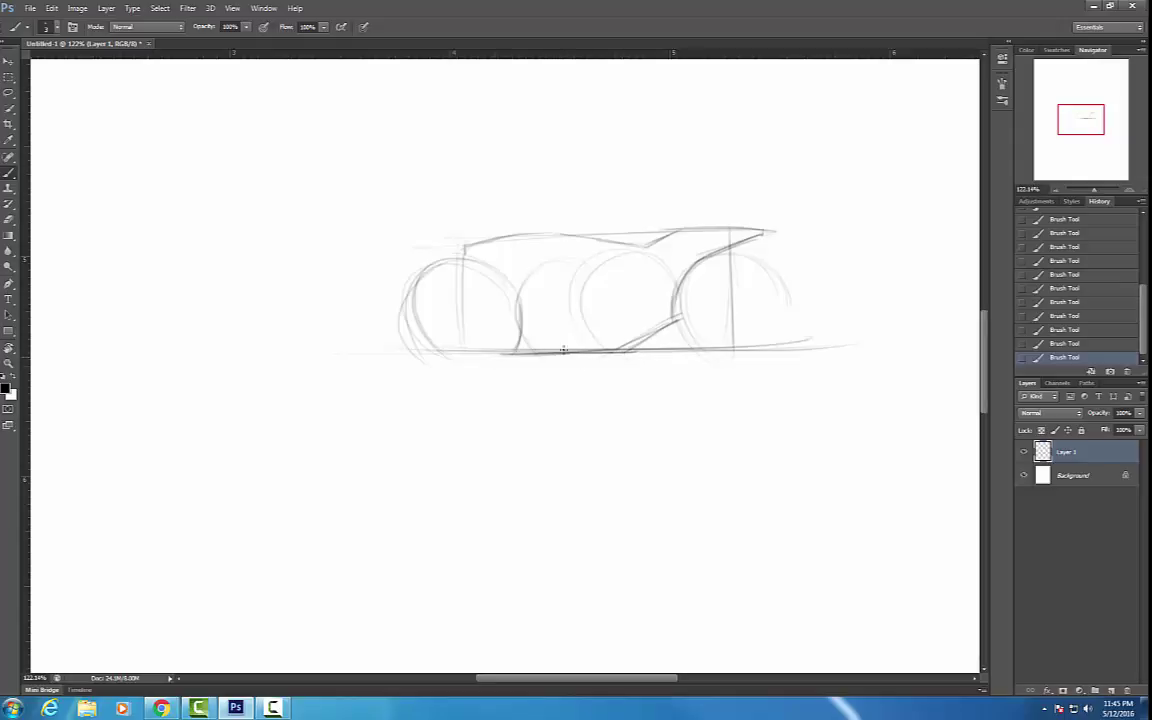
mouse_move(563, 349)
mouse_down()
mouse_move(601, 360)
mouse_move(523, 354)
mouse_move(636, 342)
mouse_up()
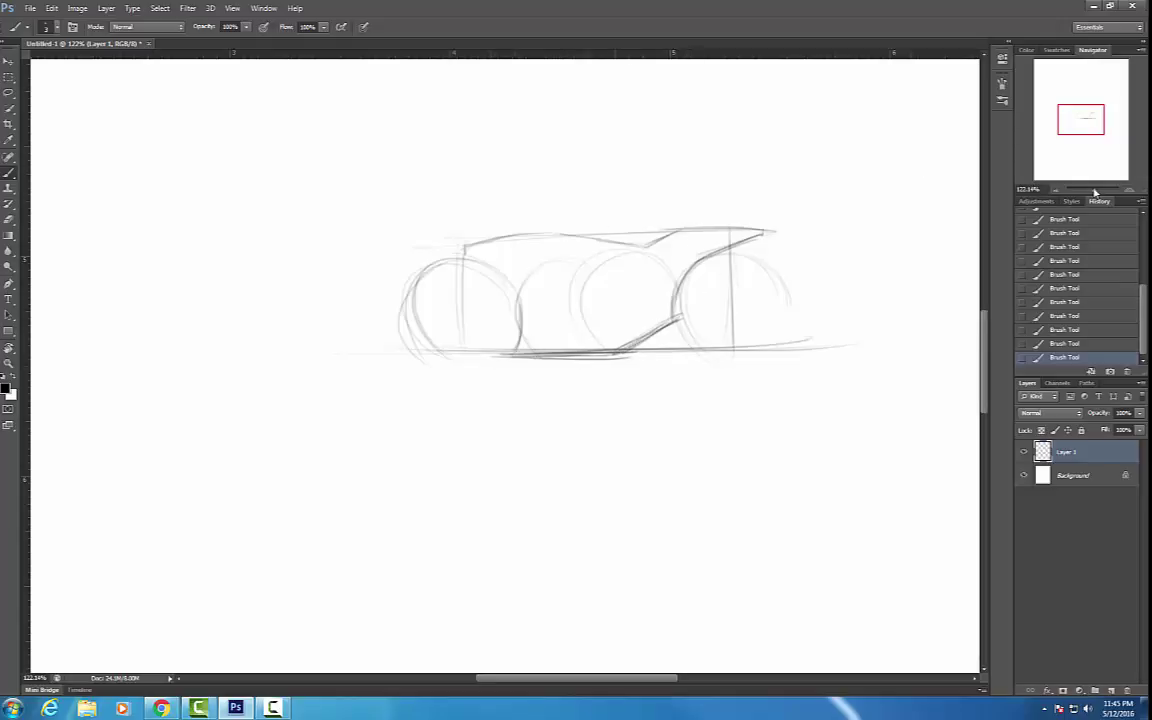
Duplicate the thumbnail sketch below the original and enlarge the copy with Free Transform to span most of the page width.
drag(1095, 192, 1056, 190)
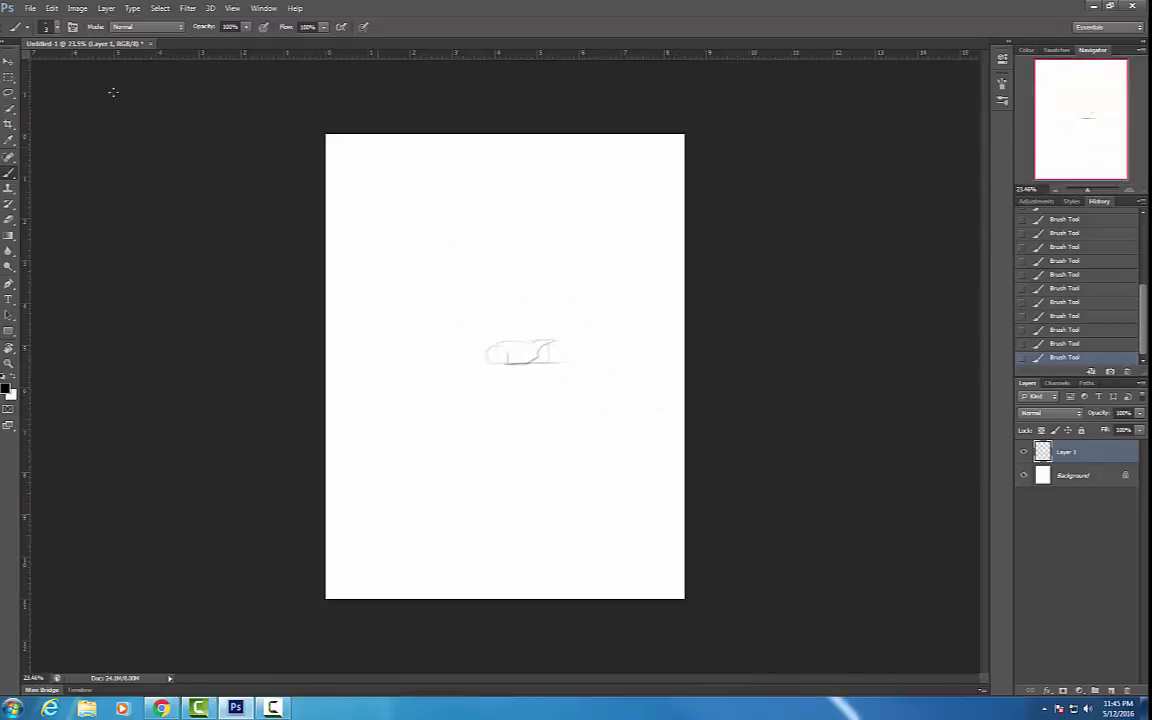
click(9, 61)
drag(533, 385, 535, 449)
key(ctrl+t)
drag(414, 473, 357, 506)
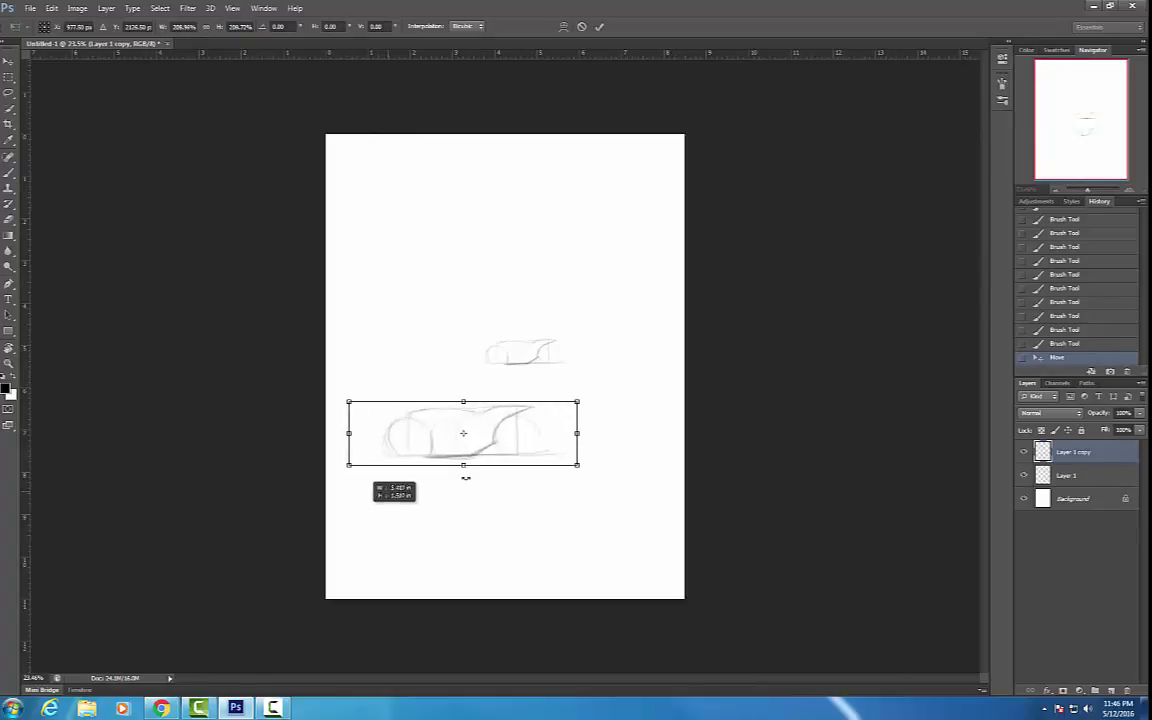
mouse_move(572, 461)
mouse_down()
mouse_move(645, 512)
mouse_move(595, 468)
mouse_move(671, 499)
mouse_move(683, 488)
mouse_up()
drag(610, 436, 595, 438)
key(Return)
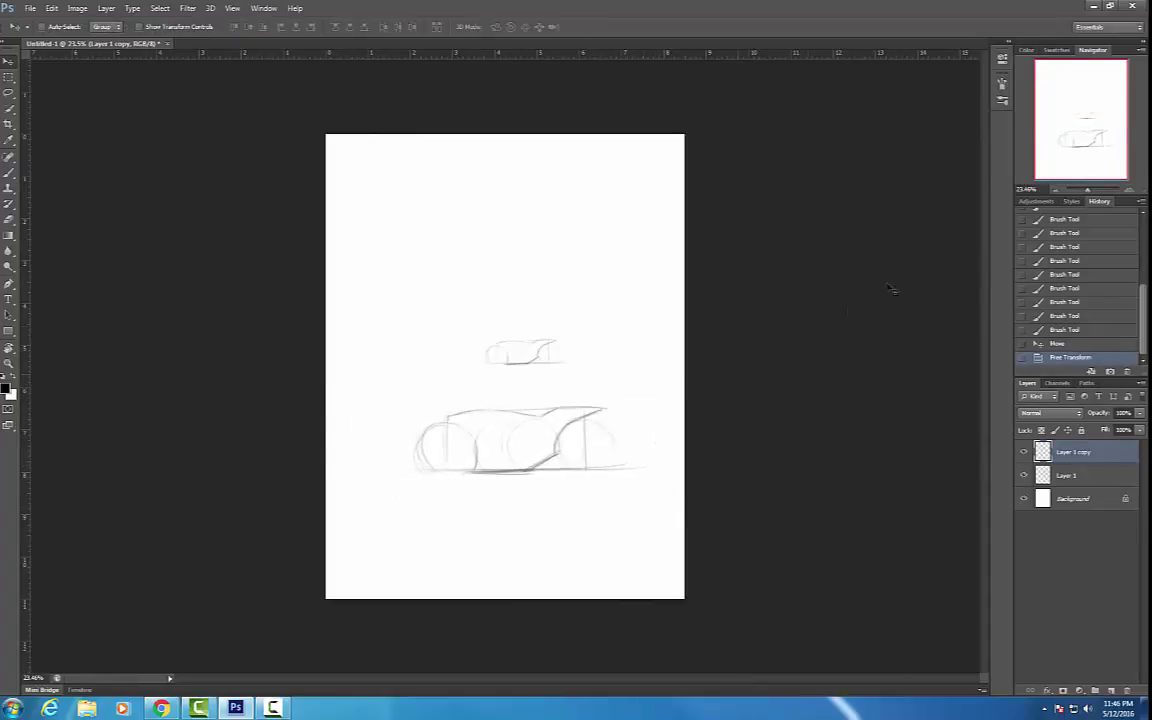
Add a new empty layer above the enlarged sketch and activate the Brush tool.
drag(1087, 189, 1089, 167)
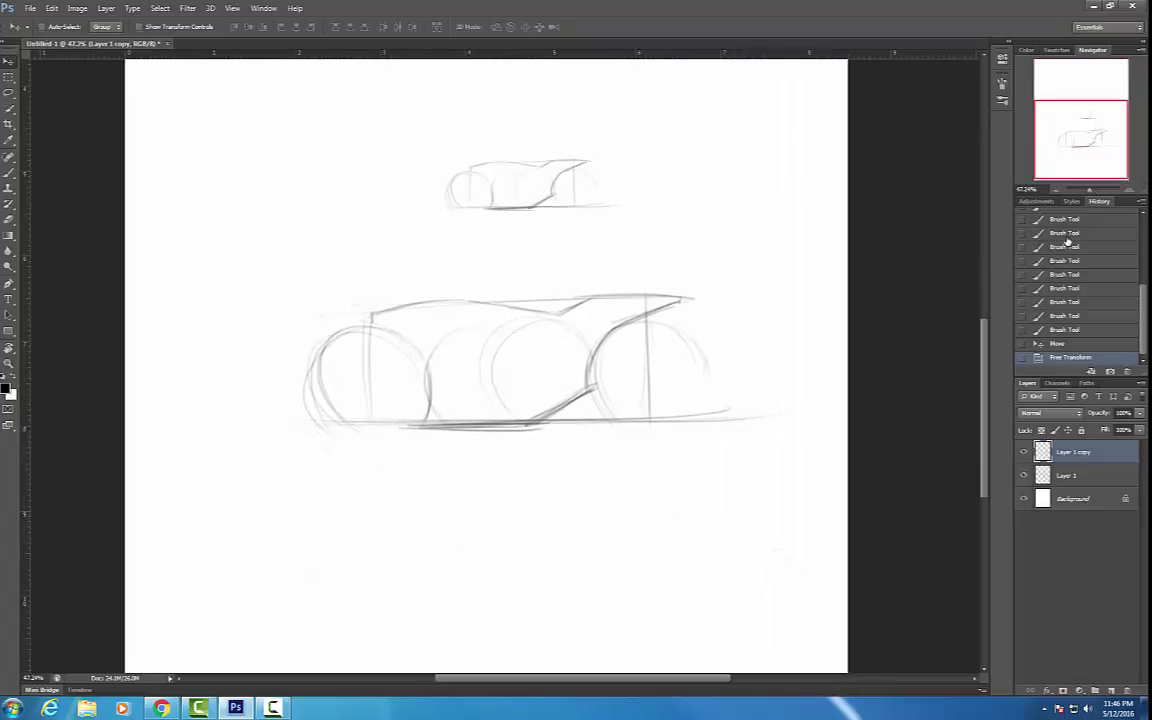
click(1112, 691)
key(b)
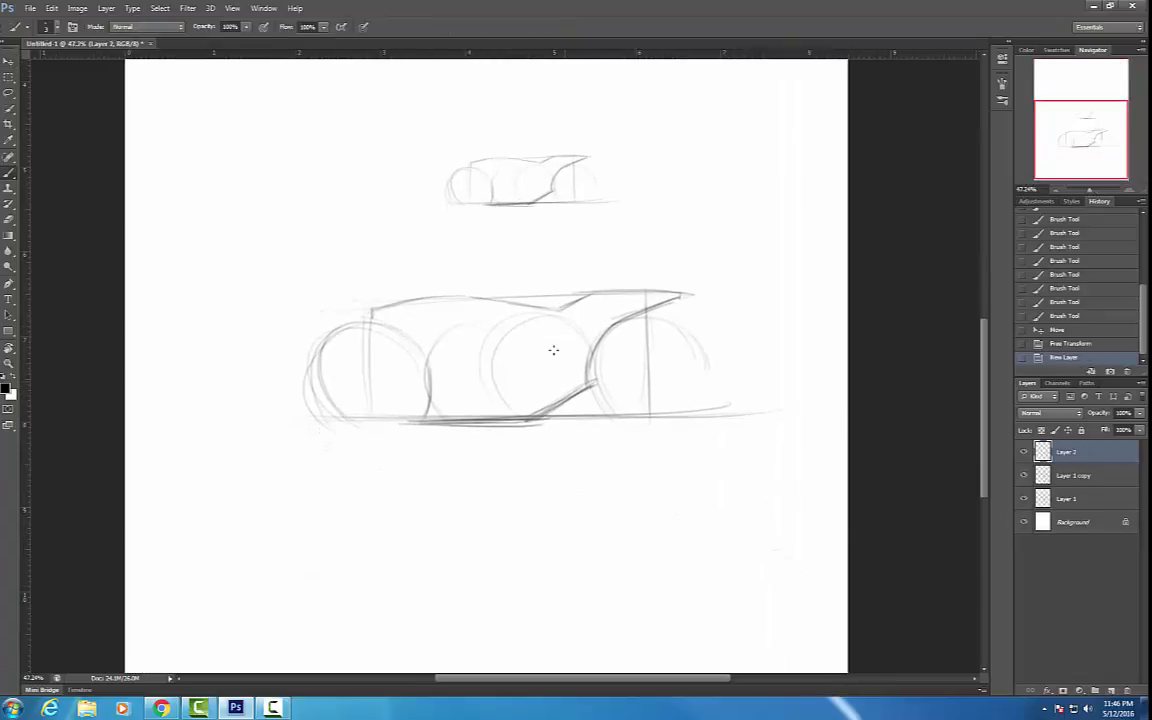
Paint broad, soft black horizontal strokes with a greatly enlarged brush over the big sketch, darkest along and below the ground line.
key(bracketright)
key(bracketright)
key(bracketright)
key(bracketright)
key(bracketright)
key(bracketright)
key(bracketright)
key(bracketright)
key(bracketright)
key(bracketright)
key(bracketright)
key(bracketright)
key(bracketright)
key(bracketright)
key(bracketright)
key(bracketright)
key(bracketright)
key(bracketright)
key(bracketright)
key(bracketright)
drag(292, 386, 760, 362)
drag(283, 411, 762, 390)
mouse_move(314, 467)
mouse_down()
mouse_move(701, 441)
mouse_move(673, 430)
mouse_move(316, 470)
mouse_move(365, 480)
mouse_move(720, 440)
mouse_up()
drag(369, 477, 720, 462)
drag(448, 485, 805, 478)
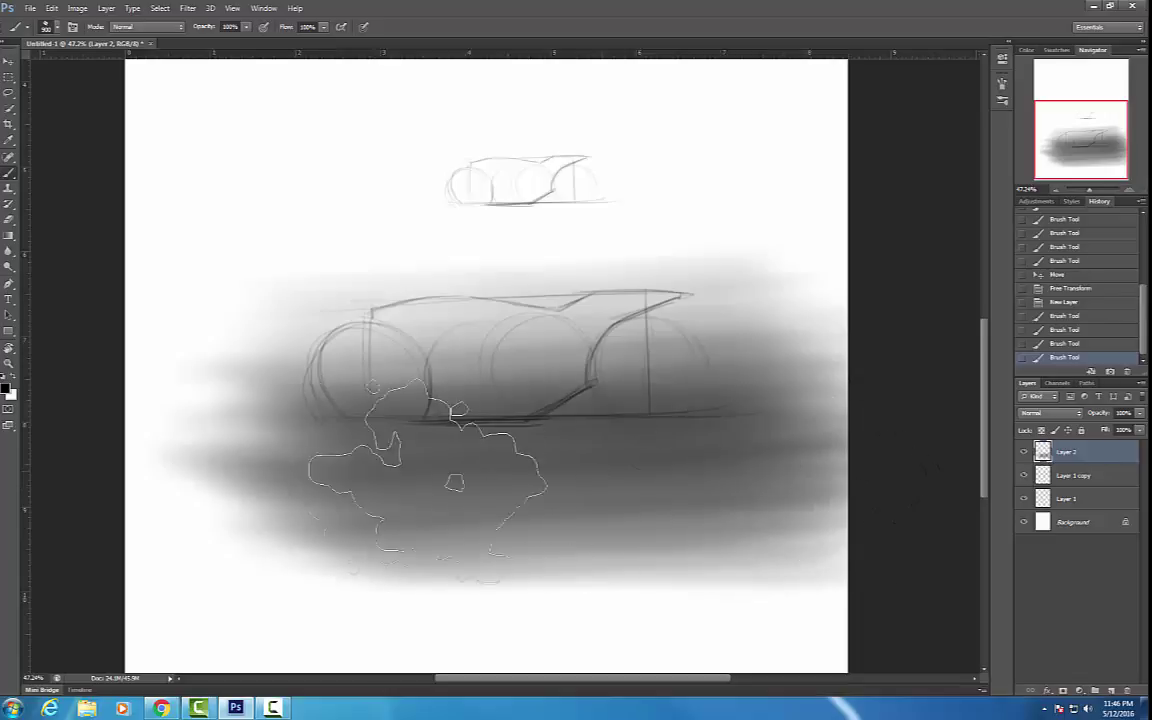
drag(294, 496, 800, 480)
mouse_move(733, 440)
mouse_down()
mouse_move(280, 400)
mouse_move(800, 400)
mouse_up()
Erase the shading below the ground line and beyond the body's diagonal lower-right edge with a large eraser.
key(e)
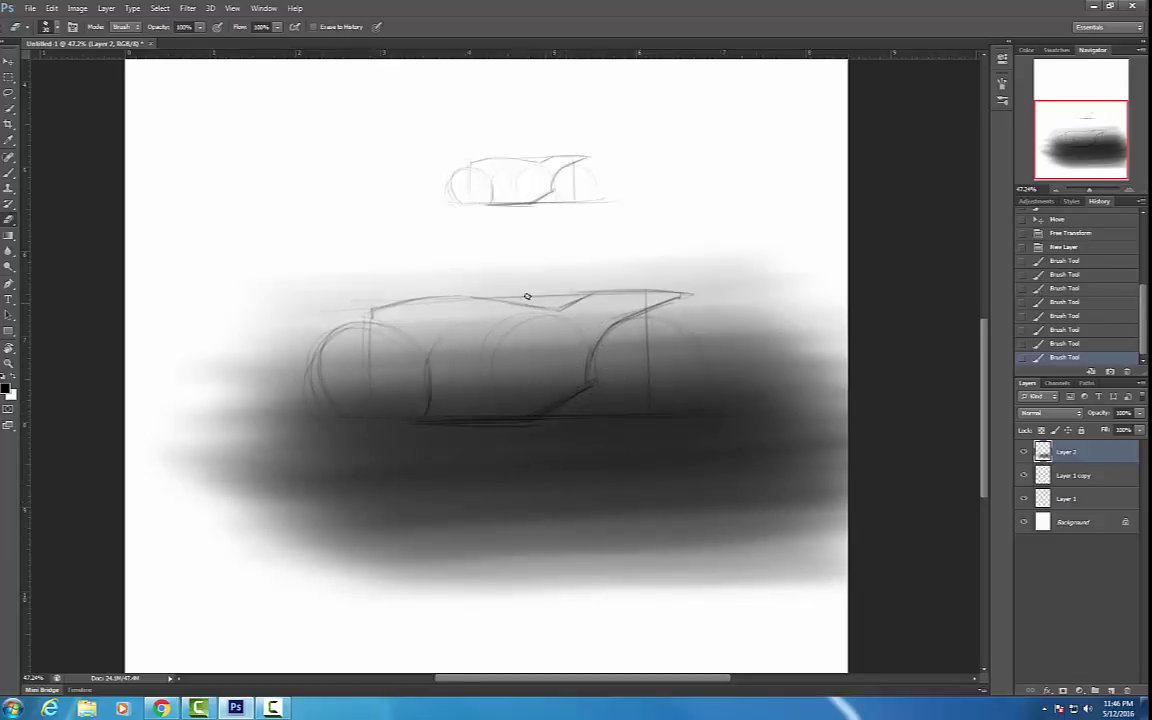
key(bracketright)
key(bracketright)
key(bracketright)
key(bracketright)
key(bracketright)
key(bracketright)
key(bracketright)
key(bracketright)
key(bracketright)
key(bracketright)
key(bracketright)
key(bracketright)
key(bracketright)
key(bracketright)
key(bracketright)
key(bracketright)
key(bracketright)
key(bracketright)
key(bracketright)
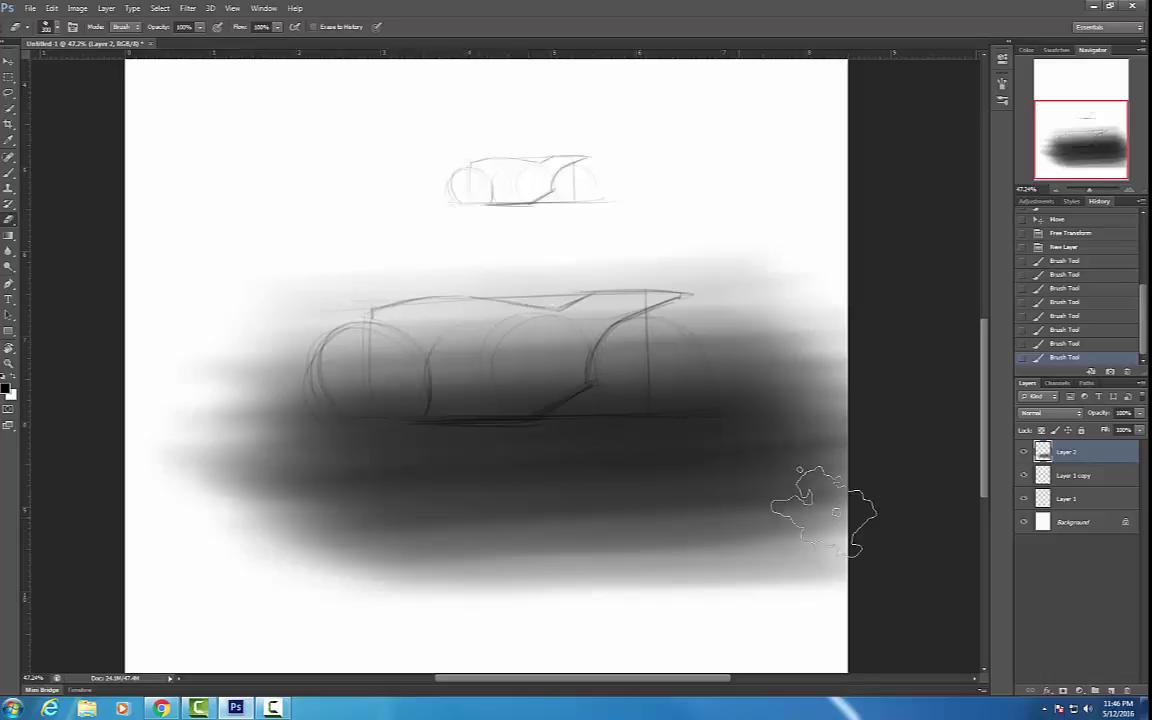
mouse_move(604, 540)
mouse_down()
mouse_move(180, 540)
mouse_move(836, 527)
mouse_up()
mouse_move(441, 561)
mouse_down()
mouse_move(610, 556)
mouse_move(812, 372)
mouse_move(549, 524)
mouse_up()
drag(637, 470, 820, 338)
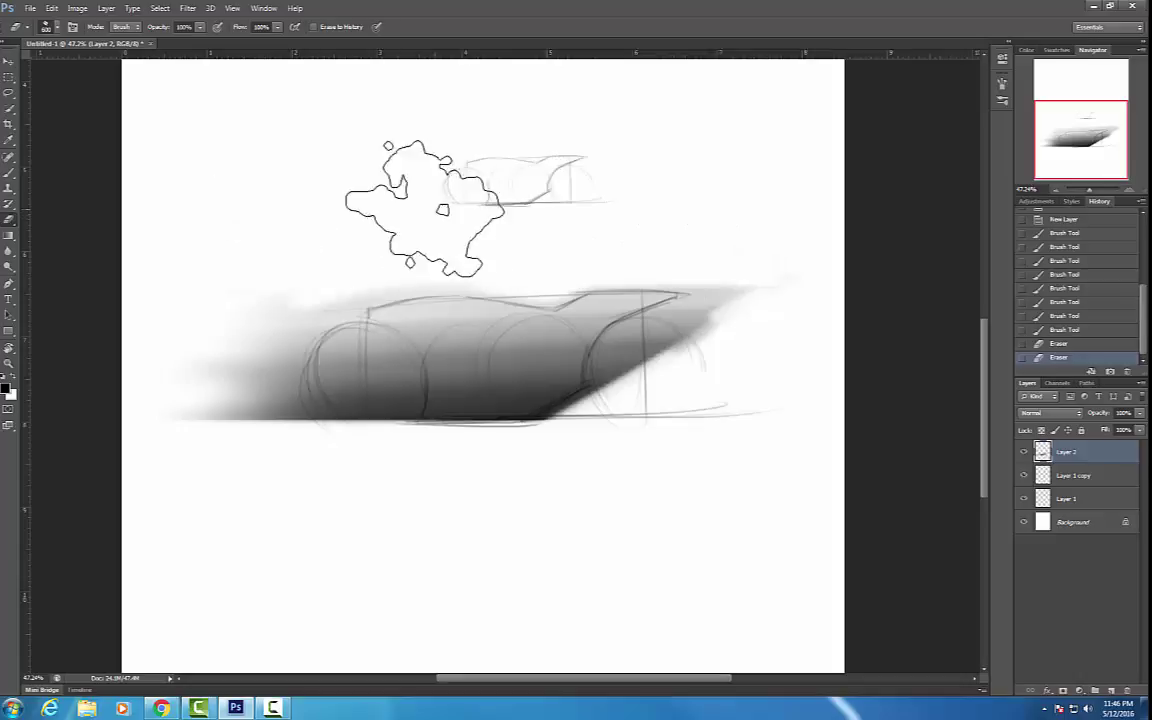
Erase the shading inside and around the left wheel and clean up the body's diagonal lower edge.
mouse_move(417, 200)
mouse_down()
mouse_move(175, 457)
mouse_move(245, 355)
mouse_move(298, 458)
mouse_move(370, 327)
mouse_move(336, 370)
mouse_move(347, 337)
mouse_move(386, 355)
mouse_move(398, 392)
mouse_move(381, 432)
mouse_move(437, 437)
mouse_move(427, 455)
mouse_up()
key([)
key(])
key(])
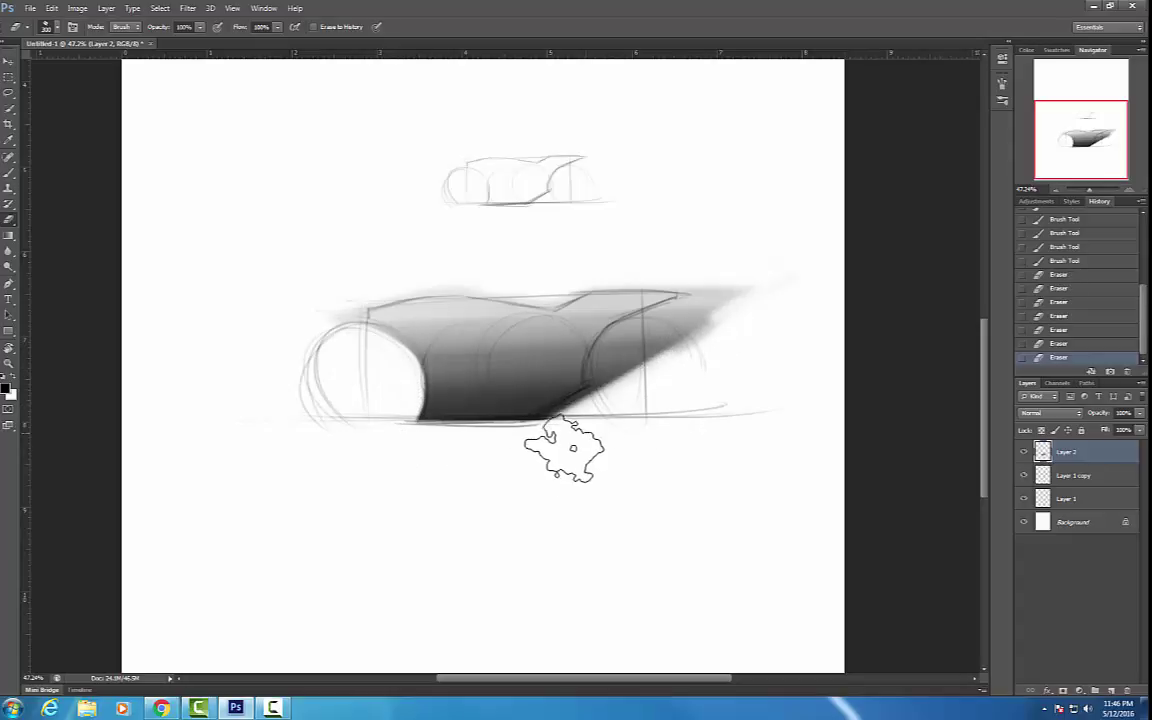
drag(645, 407, 525, 477)
mouse_move(668, 398)
mouse_down()
mouse_move(746, 334)
mouse_move(674, 365)
mouse_up()
Erase the soft shading above the body's upper contour with a larger eraser.
key(bracketright)
key(bracketright)
key(bracketright)
key(bracketright)
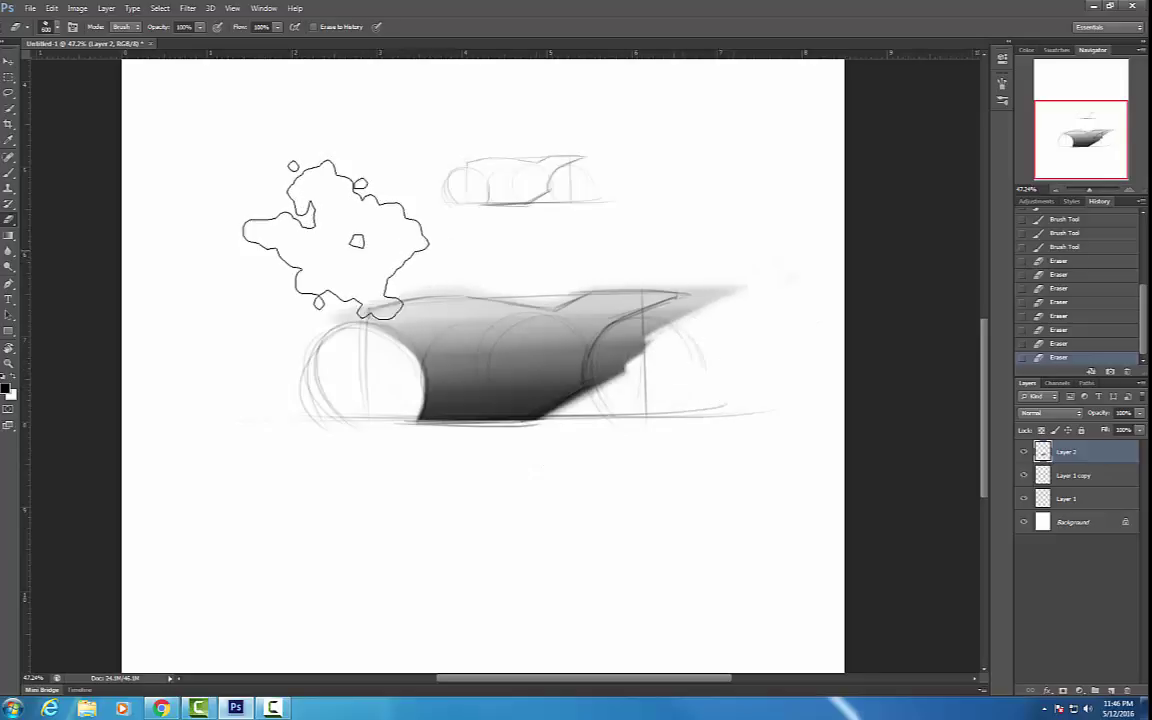
mouse_move(394, 212)
mouse_down()
mouse_move(272, 212)
mouse_move(298, 230)
mouse_up()
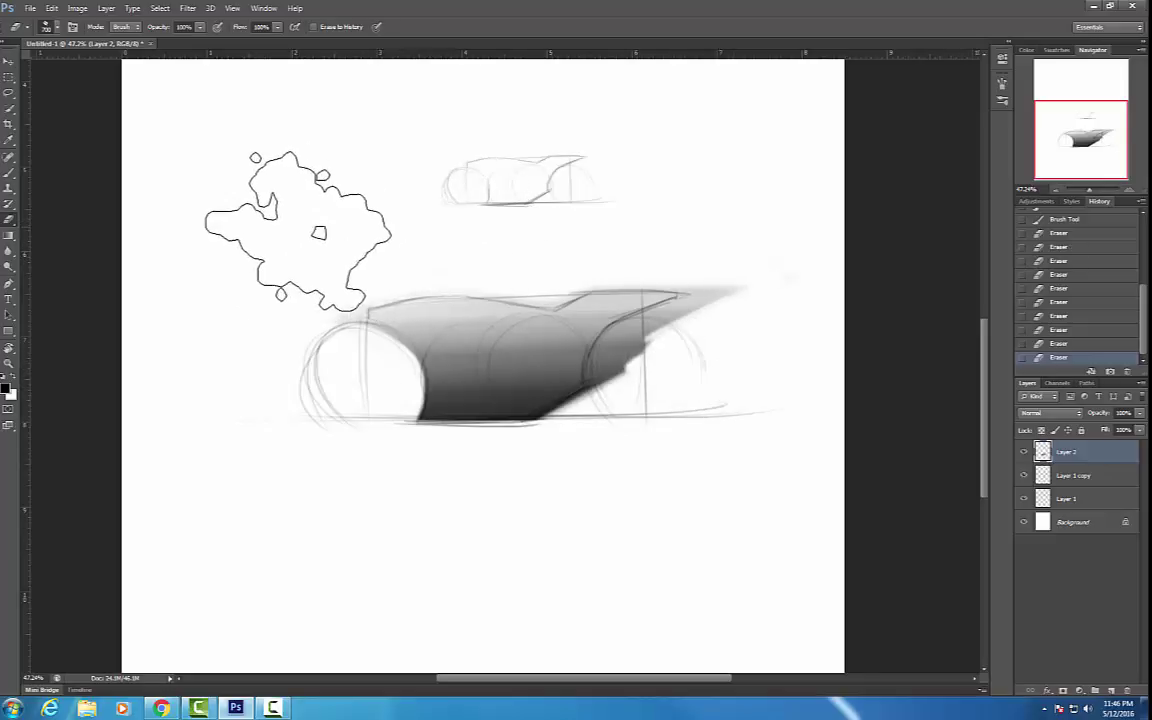
drag(488, 217, 344, 215)
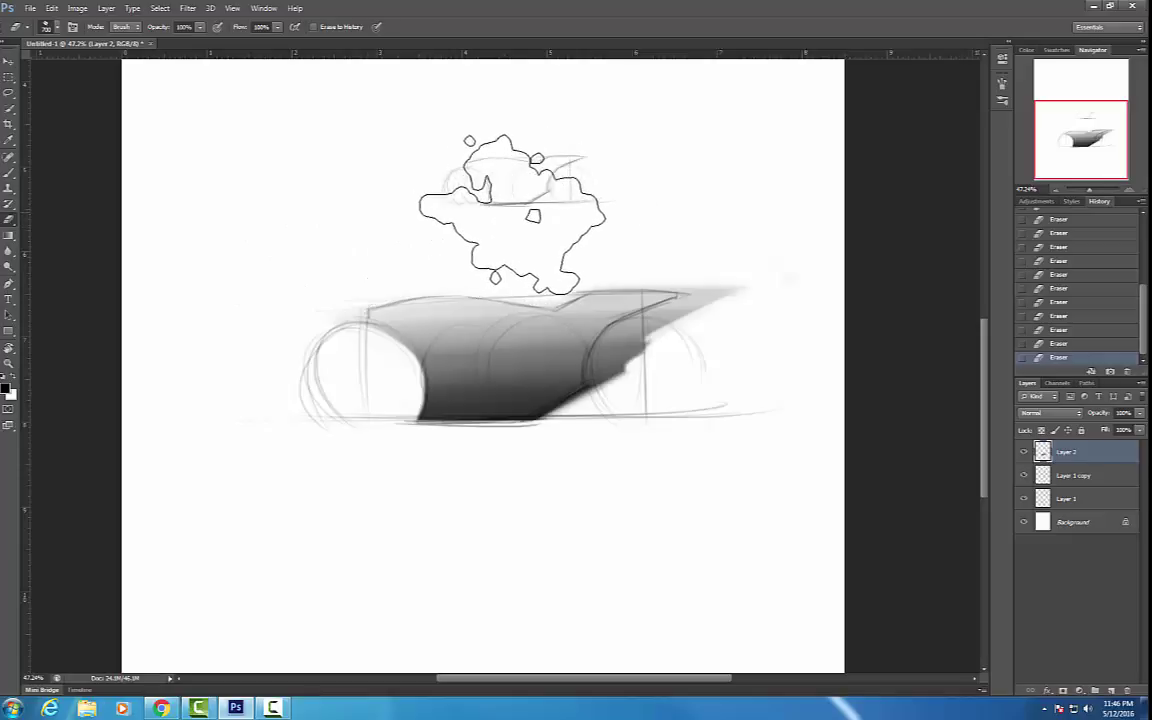
key(bracketleft)
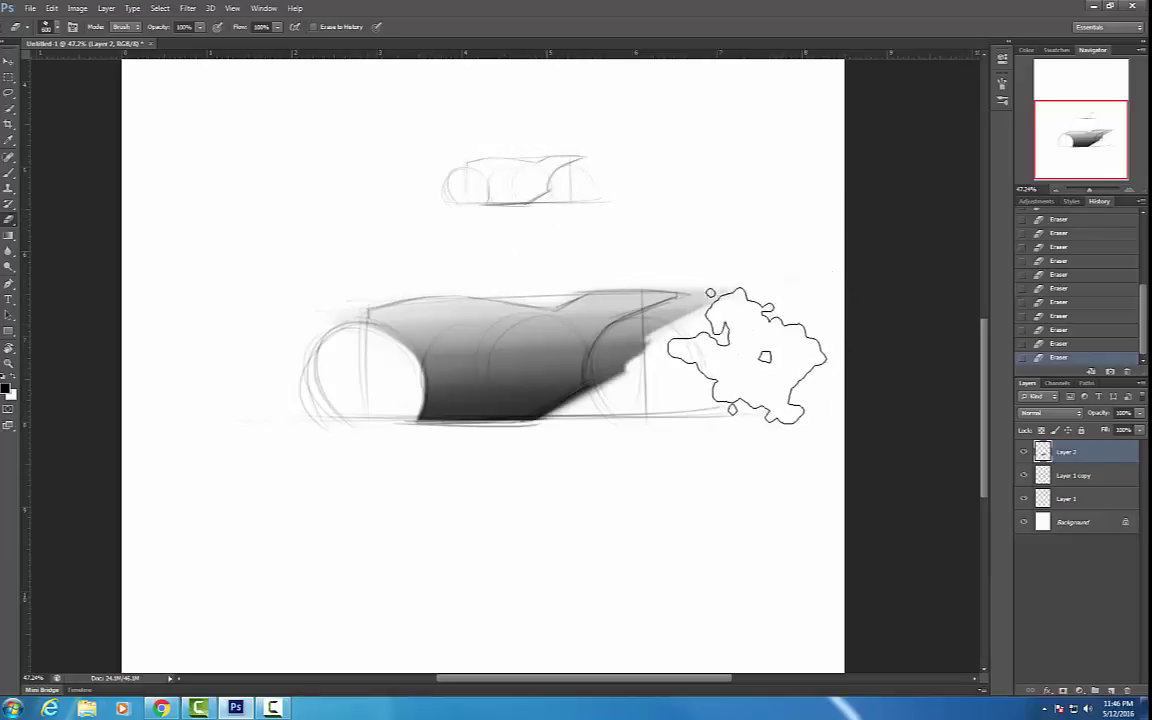
Erase the shading around the overhanging tip and inside the right wheel, following the wheel-arch curve with a smaller eraser.
mouse_move(747, 355)
mouse_down()
mouse_move(761, 314)
mouse_move(757, 335)
mouse_move(684, 411)
mouse_up()
key(bracketleft)
key(bracketleft)
key(bracketleft)
key(bracketleft)
key(bracketleft)
key(bracketleft)
key(bracketleft)
key(bracketleft)
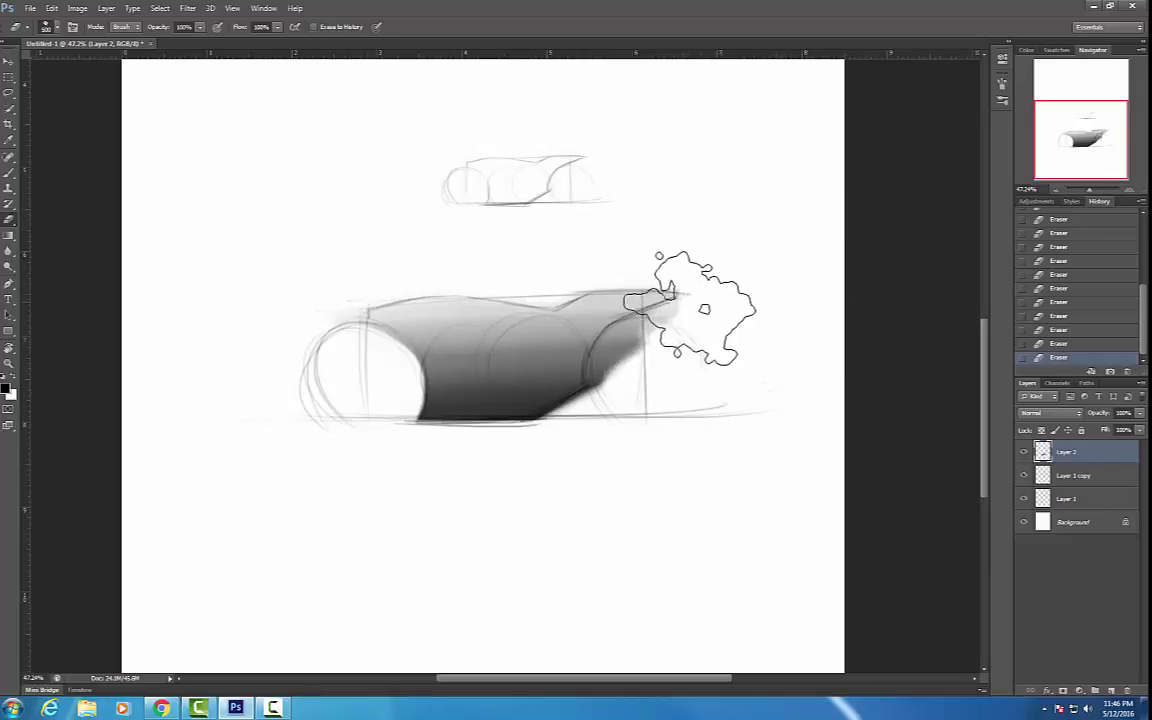
mouse_move(645, 352)
mouse_down()
mouse_move(606, 401)
mouse_move(622, 345)
mouse_up()
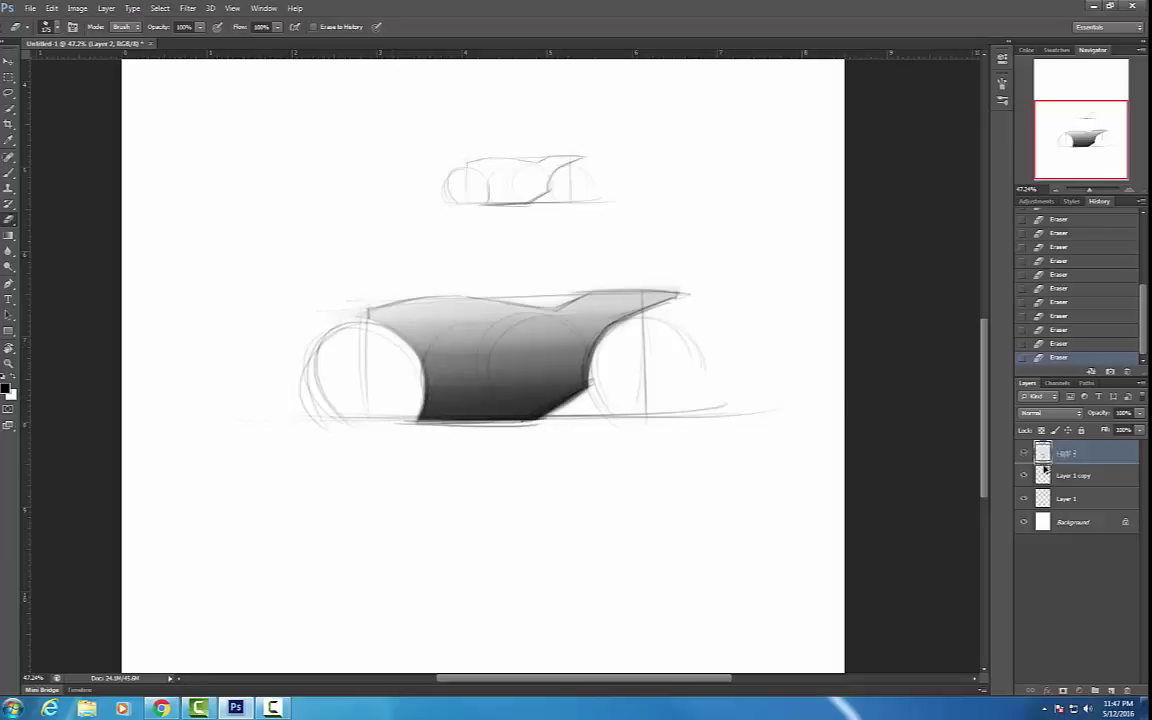
Duplicate the shading layer beneath the original and erase the copy's upper part, leaving a slanted dark band along the body's bottom.
drag(1043, 470, 1048, 464)
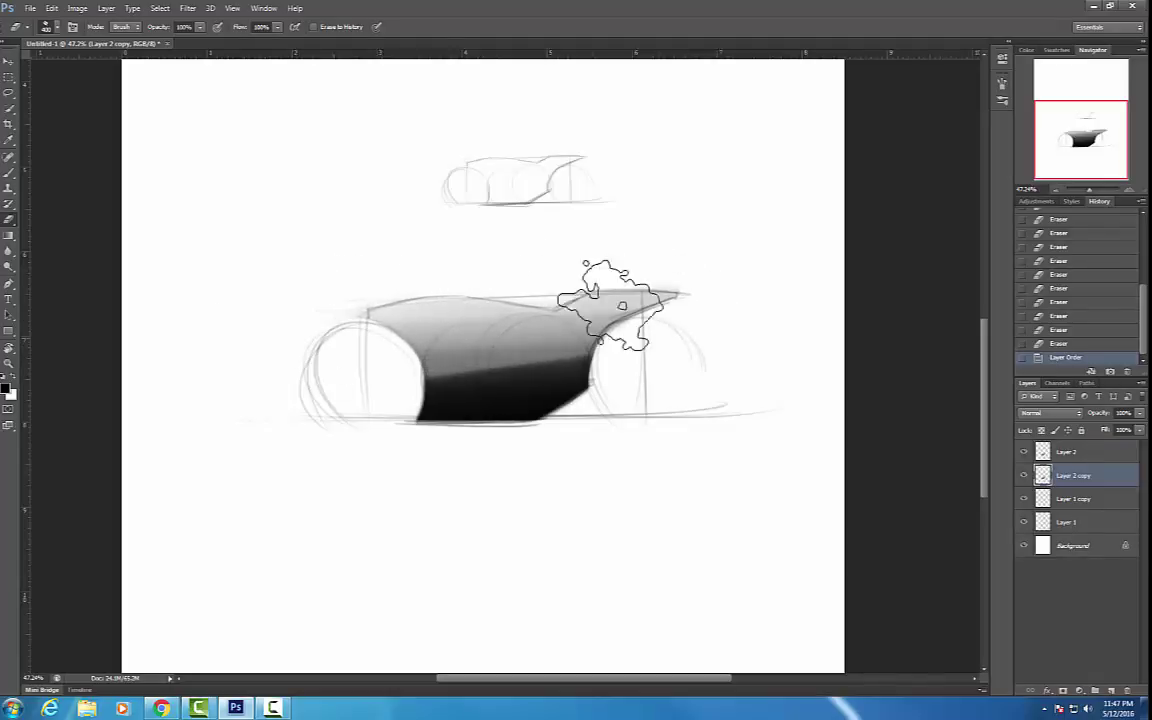
mouse_move(360, 343)
mouse_down()
mouse_move(706, 313)
mouse_move(332, 349)
mouse_move(677, 322)
mouse_up()
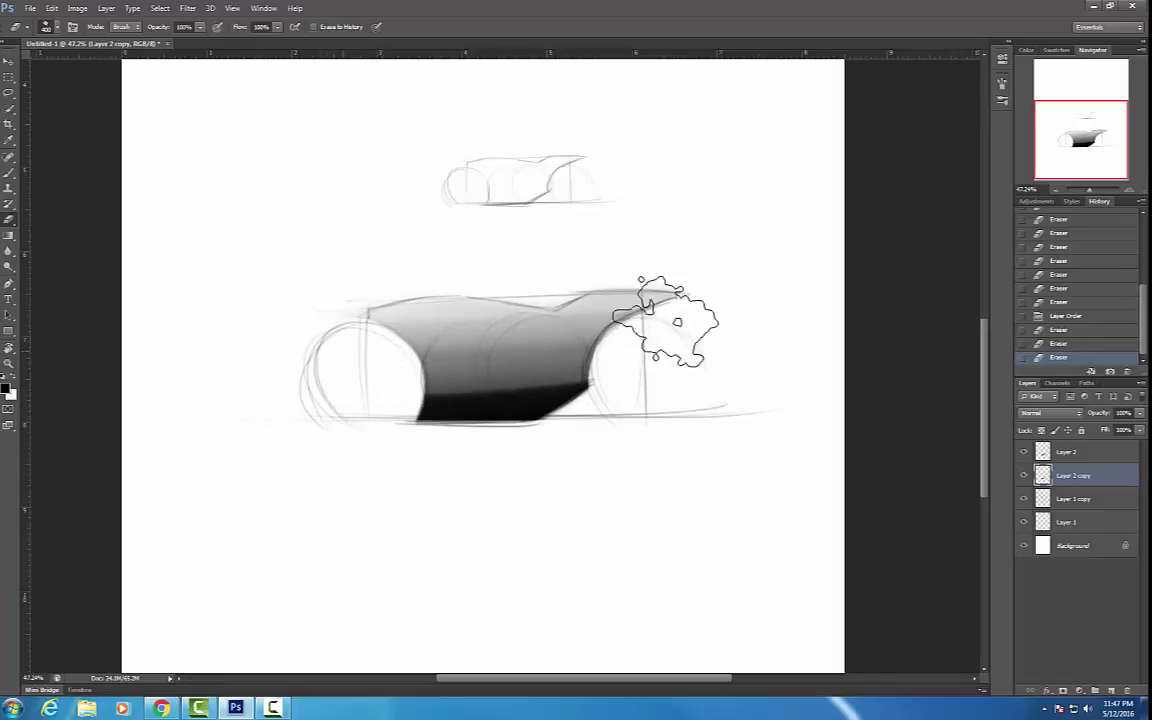
drag(350, 430, 670, 410)
mouse_move(320, 488)
mouse_down()
mouse_move(479, 448)
mouse_move(670, 430)
mouse_up()
drag(362, 459, 677, 426)
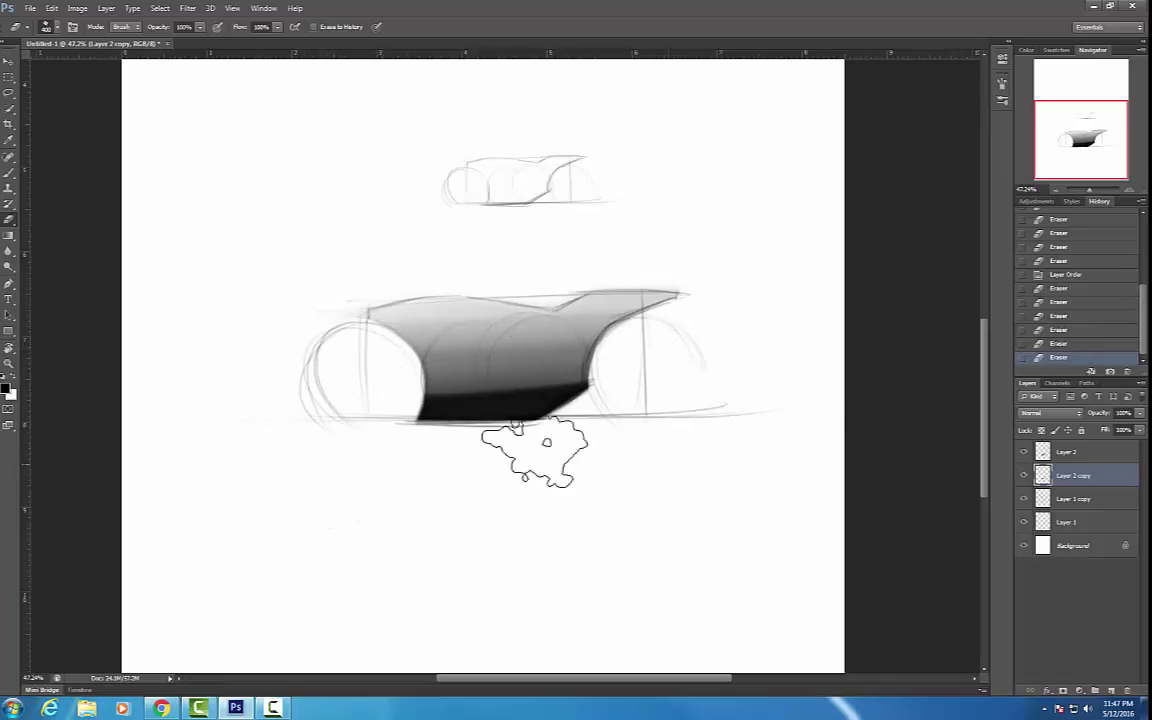
drag(535, 452, 756, 414)
drag(287, 326, 630, 283)
drag(365, 312, 593, 303)
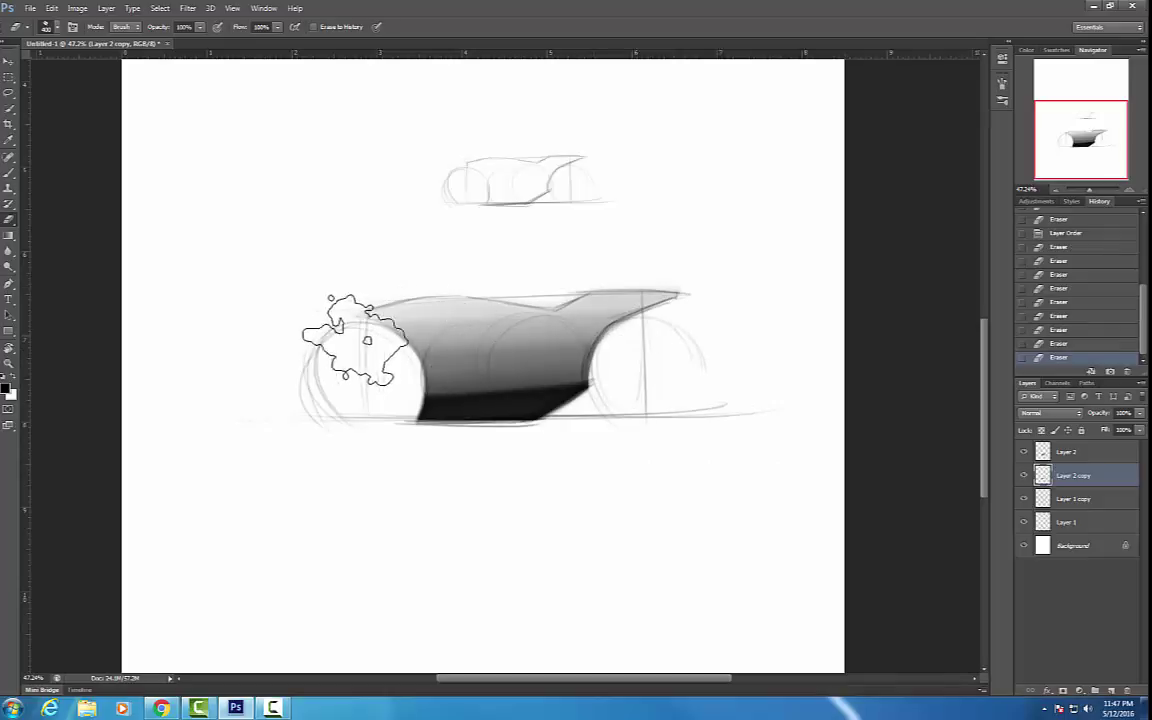
mouse_move(367, 340)
mouse_down()
mouse_move(617, 333)
mouse_move(583, 337)
mouse_up()
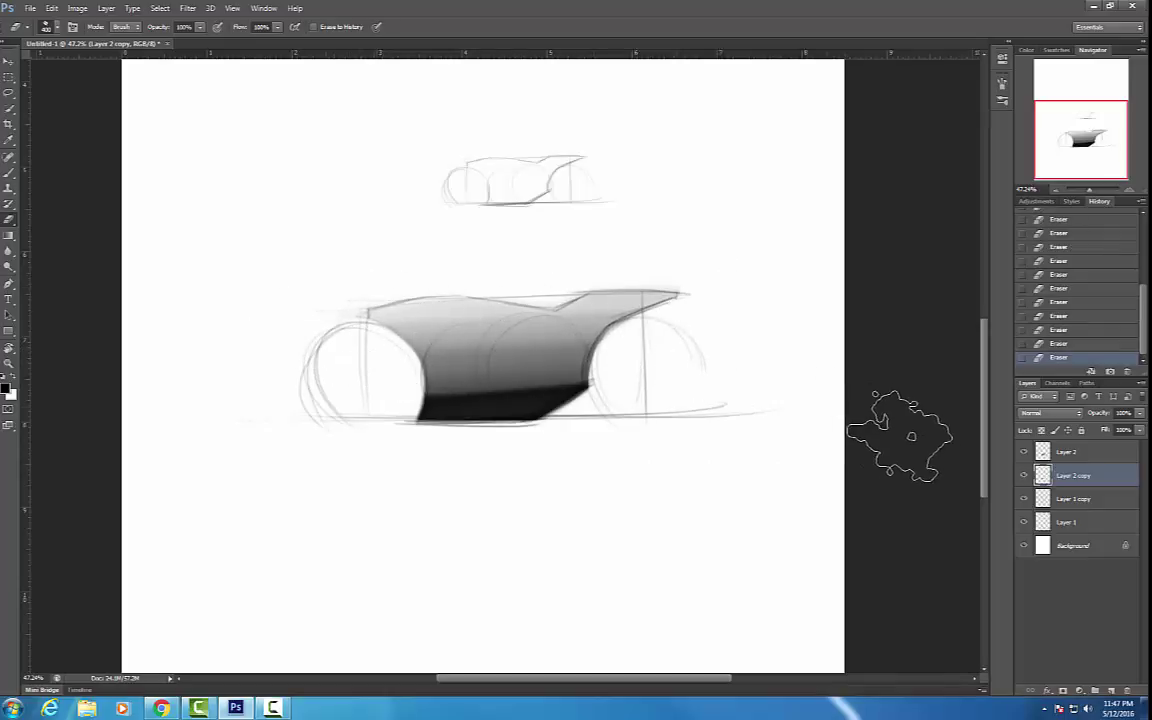
On the enlarged sketch's layer, erase the straight guide line above the dip in the body's upper contour.
click(1024, 499)
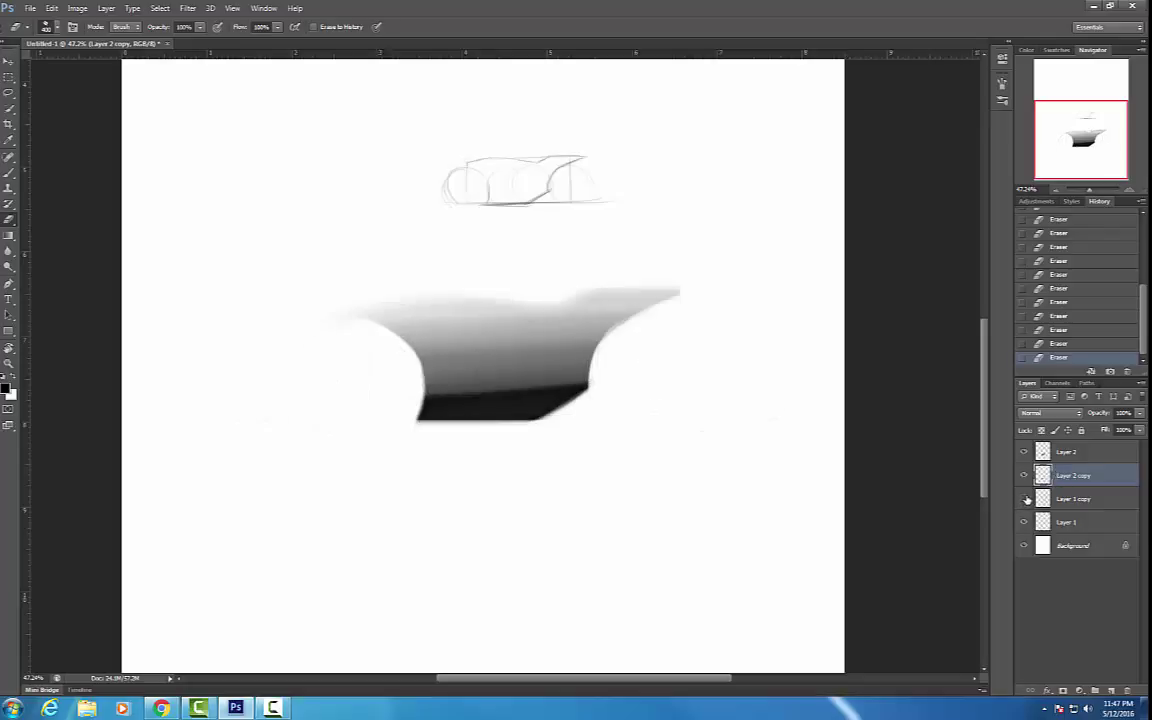
click(1024, 499)
click(1066, 500)
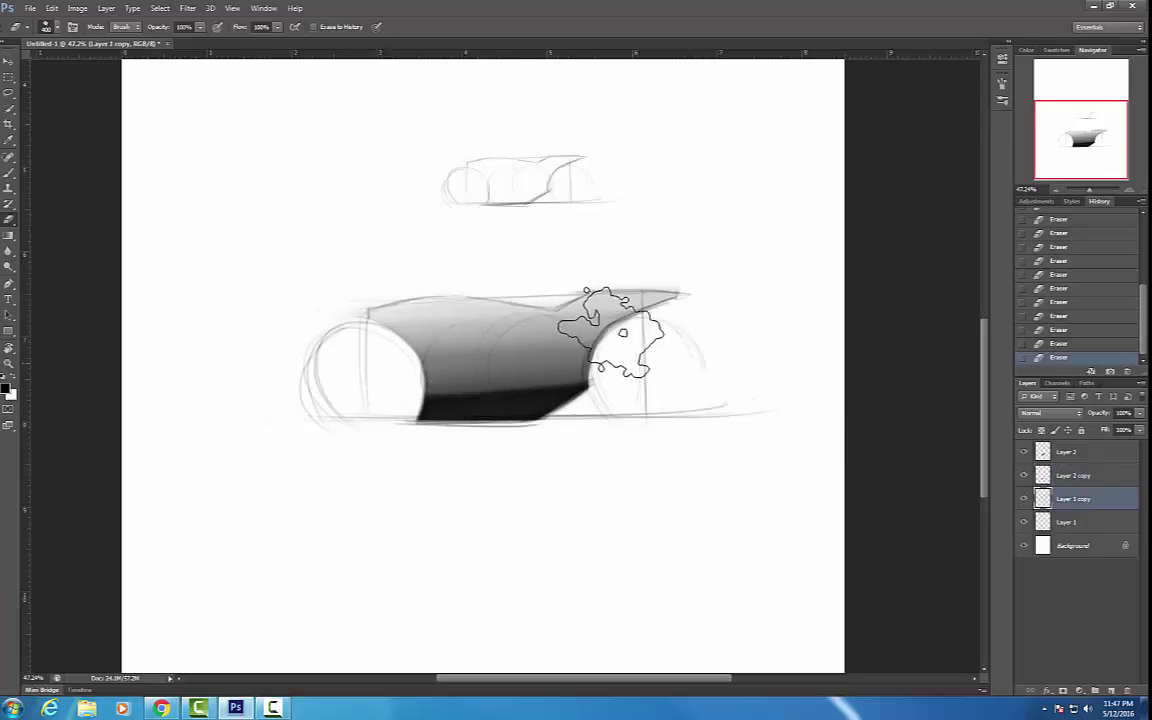
key(bracketleft)
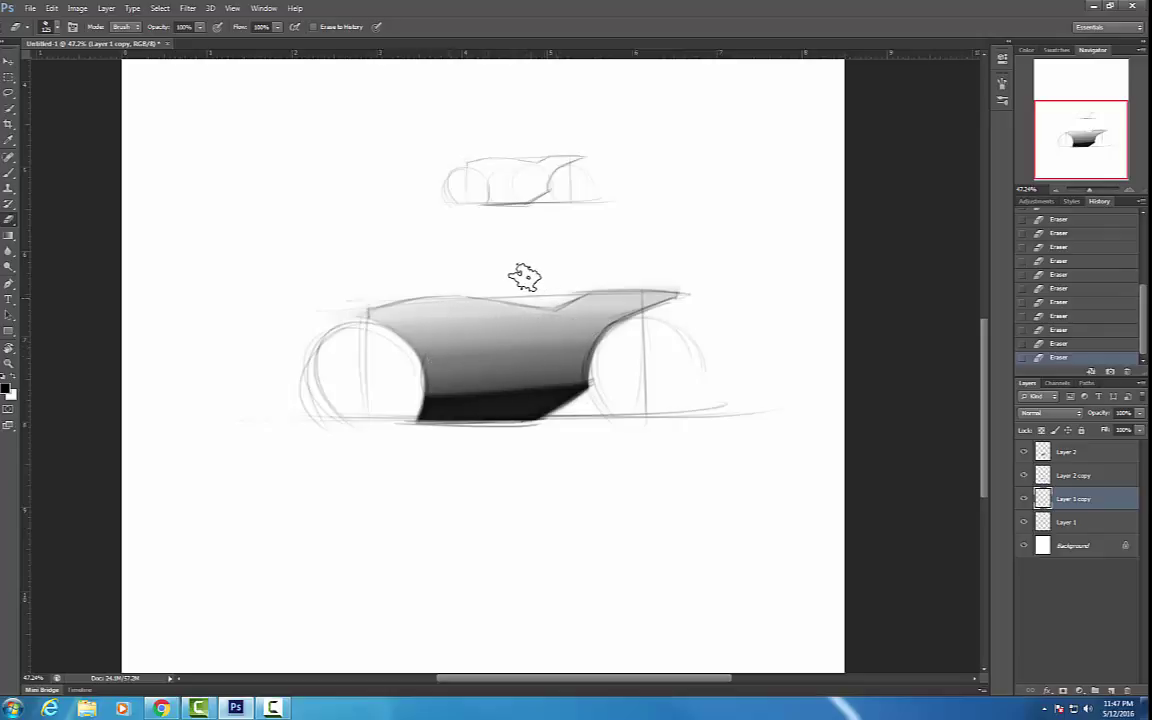
drag(524, 277, 485, 283)
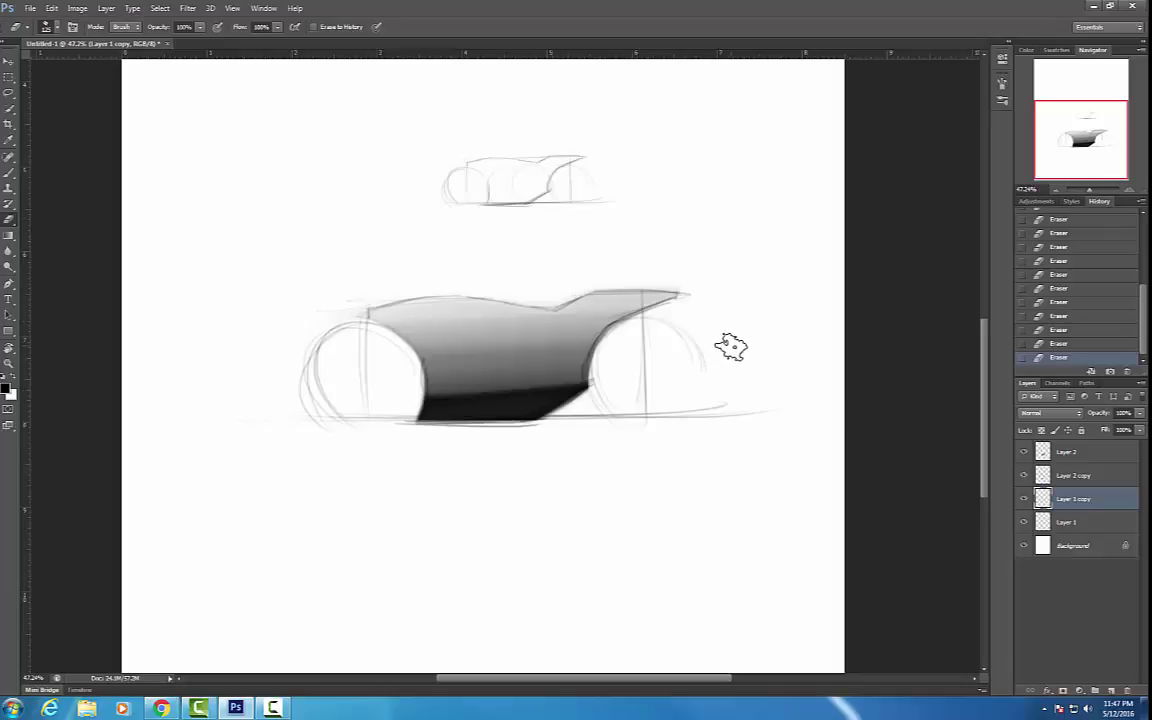
Switch to Chrome, search Google Images for "all", open the first logo result and copy the image.
click(161, 708)
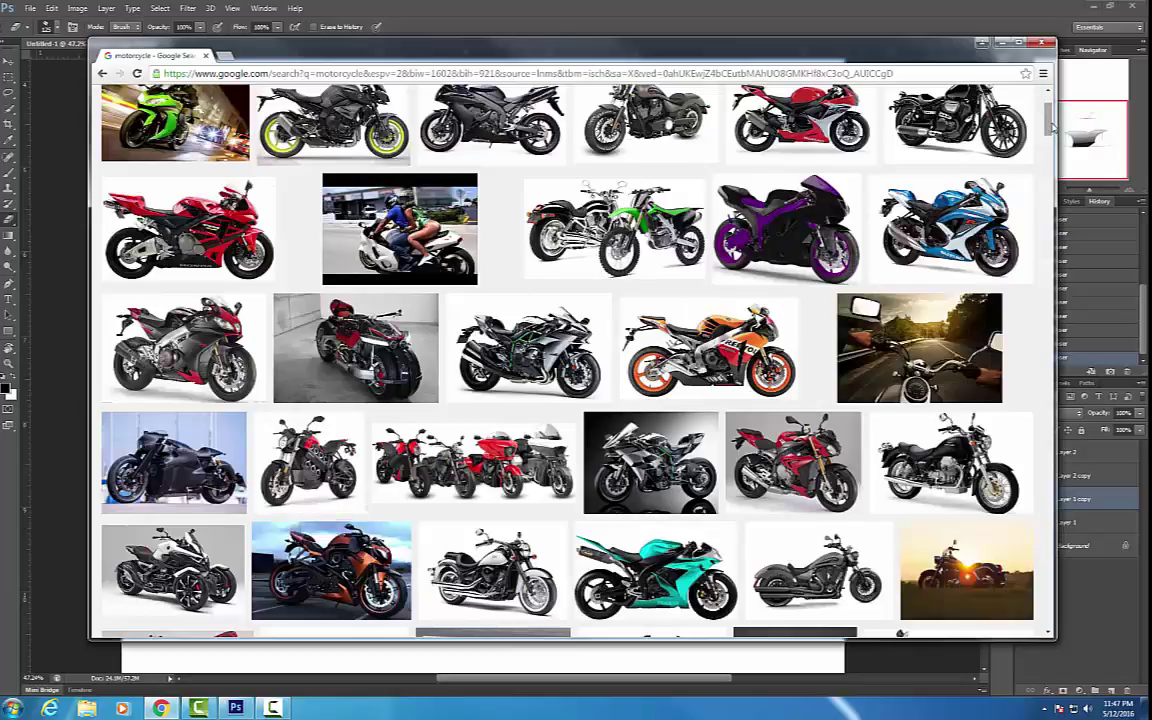
drag(1050, 124, 1048, 103)
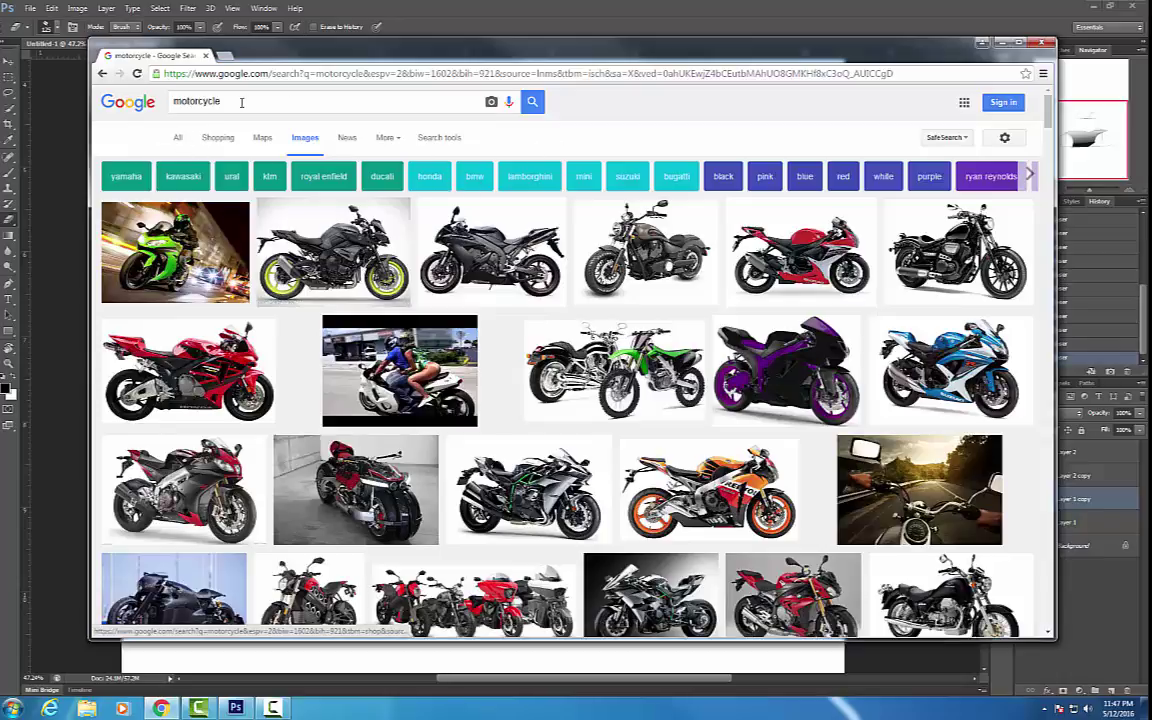
drag(242, 102, 117, 117)
text(all)
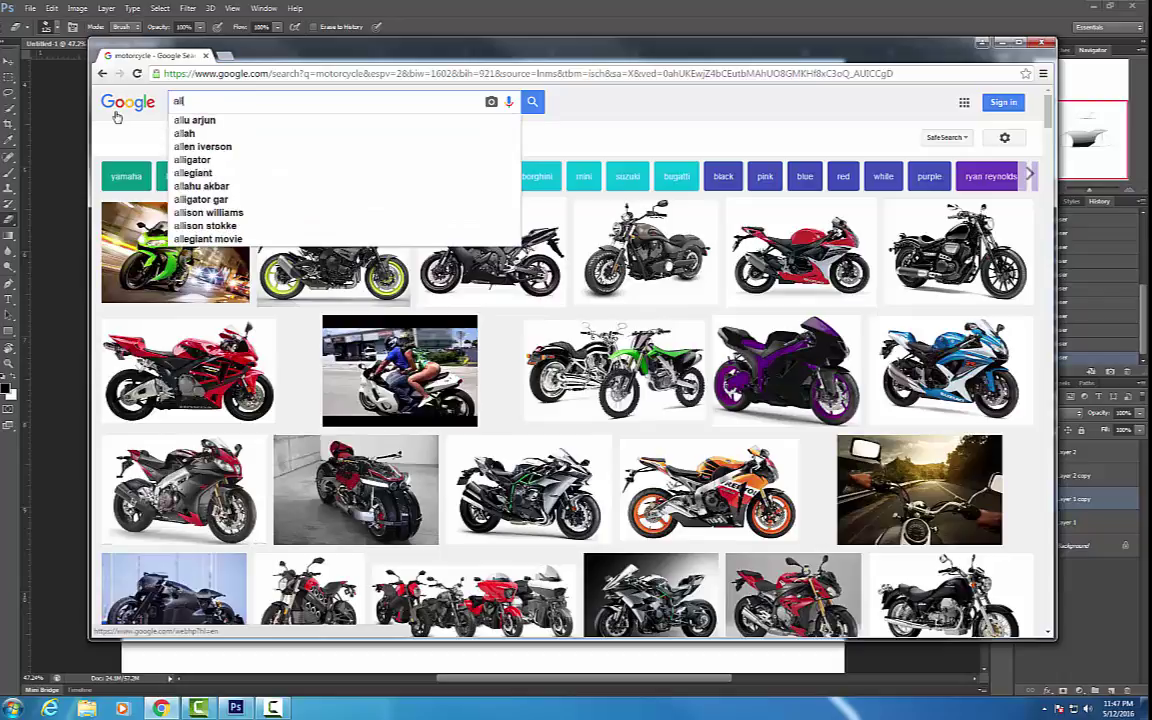
key(Return)
click(153, 219)
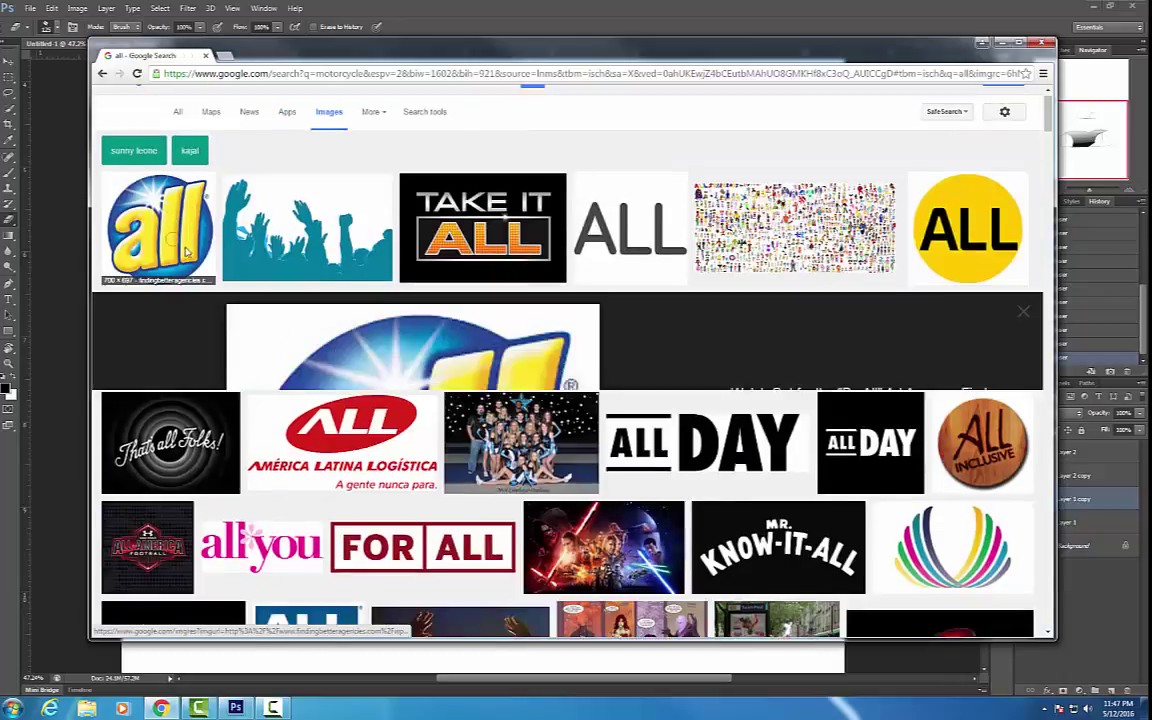
right_click(481, 395)
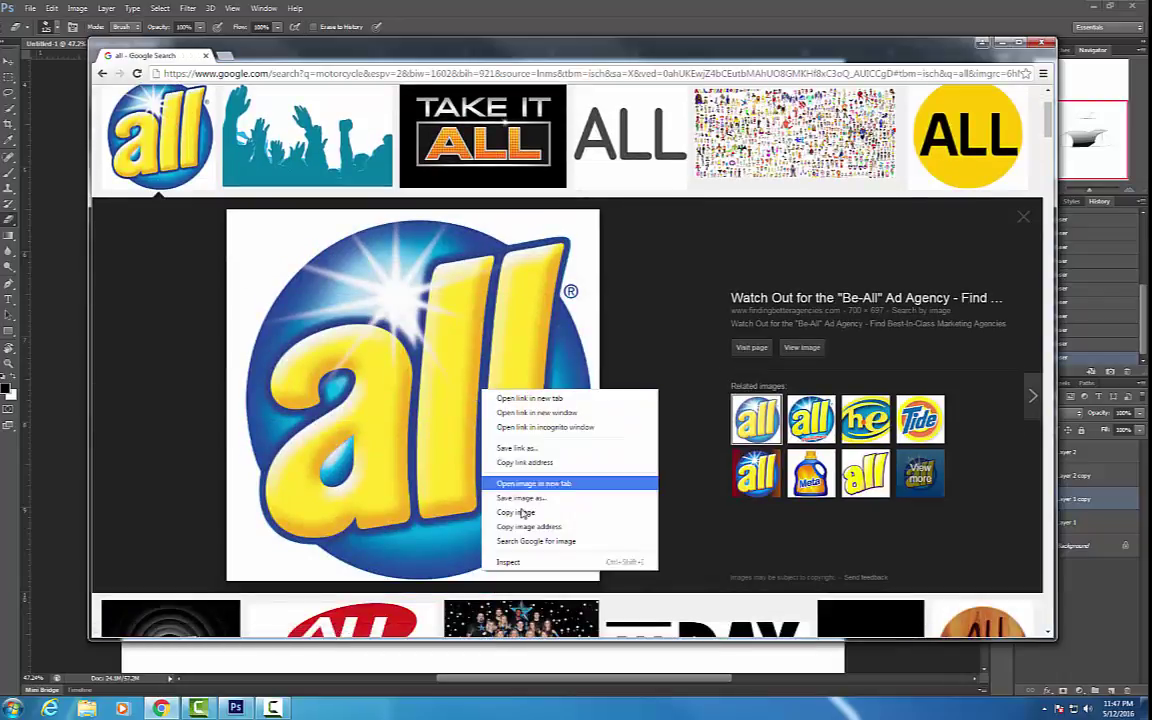
click(470, 466)
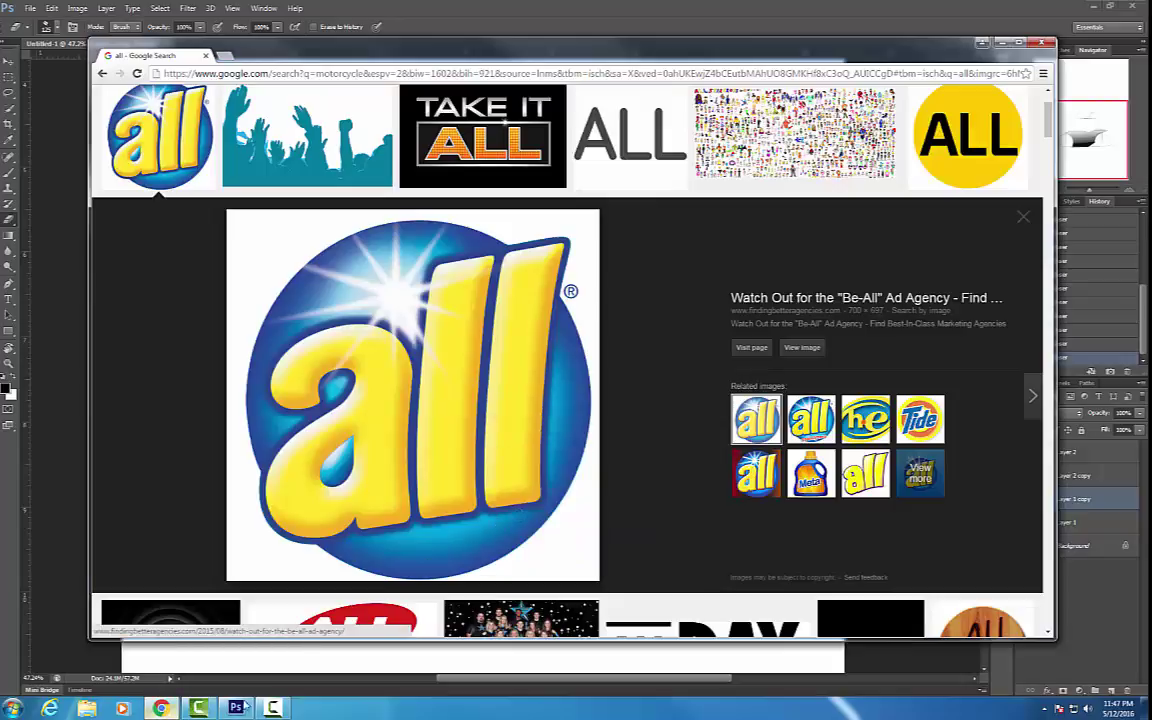
Back in Photoshop, paste the copied logo, shrink it with Free Transform and move it to the right of the thumbnail sketch.
click(236, 709)
key(ctrl+v)
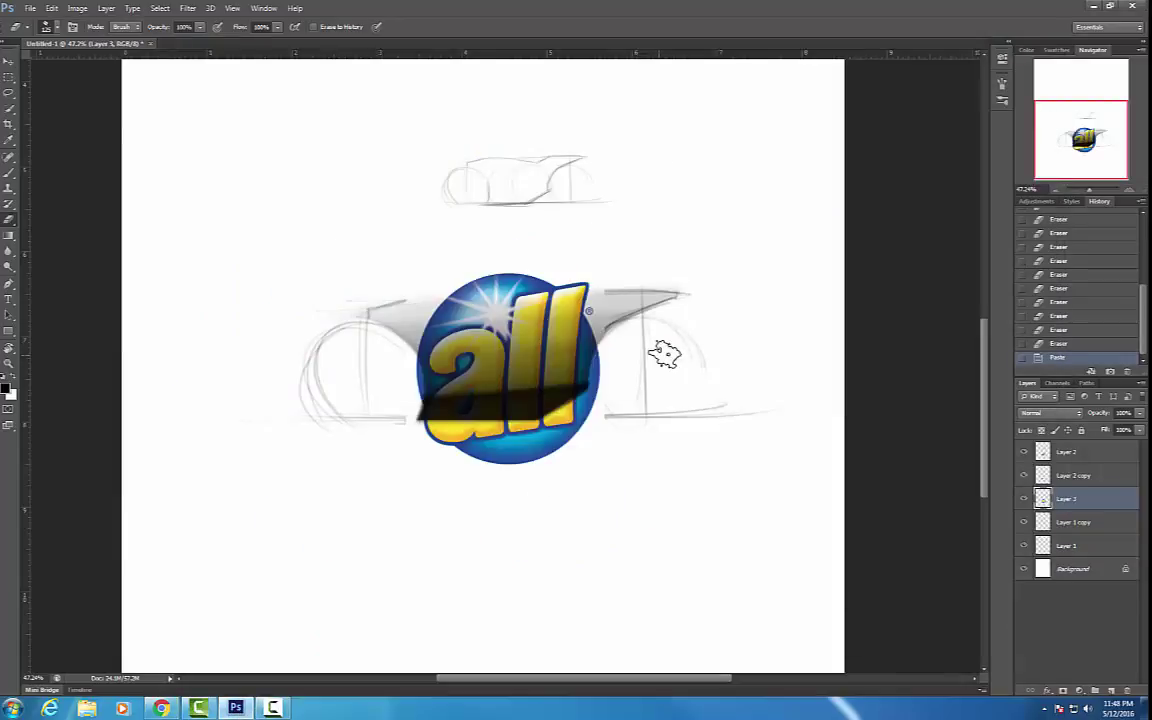
key(ctrl+t)
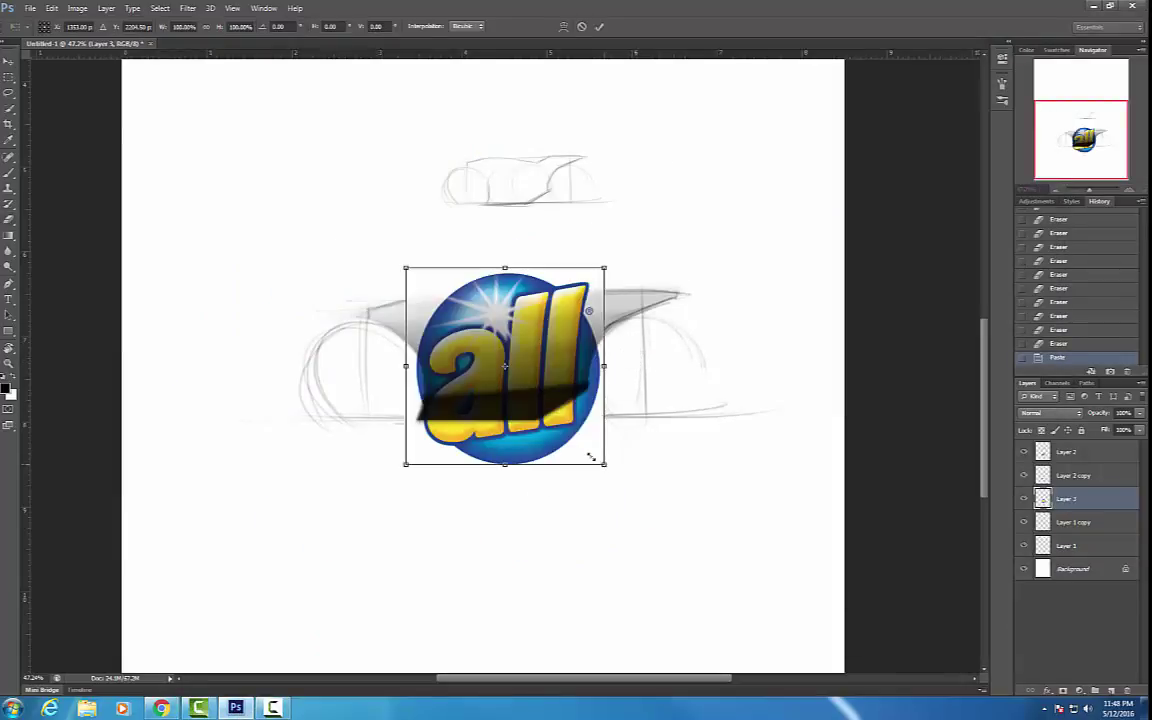
drag(590, 457, 570, 404)
key(Return)
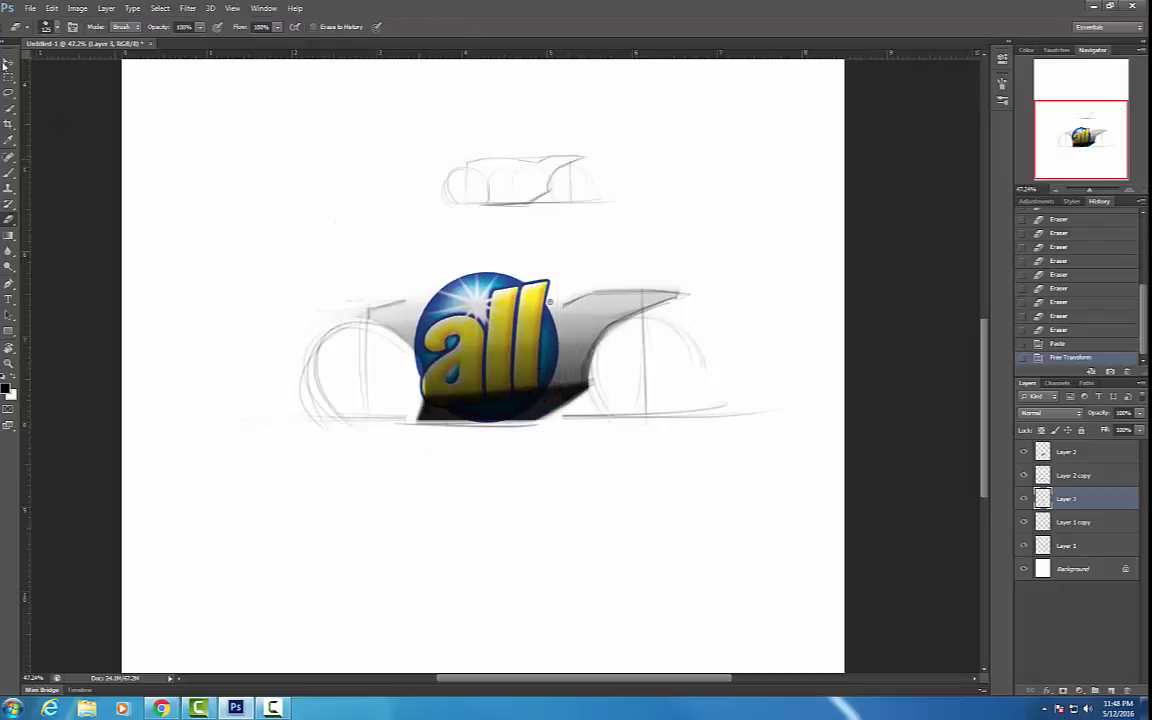
key(v)
mouse_move(507, 319)
mouse_down()
mouse_move(786, 218)
mouse_move(760, 508)
mouse_move(772, 121)
mouse_move(767, 162)
mouse_up()
Lower the logo layer's fill to 42% and add a new empty layer above it.
click(1138, 431)
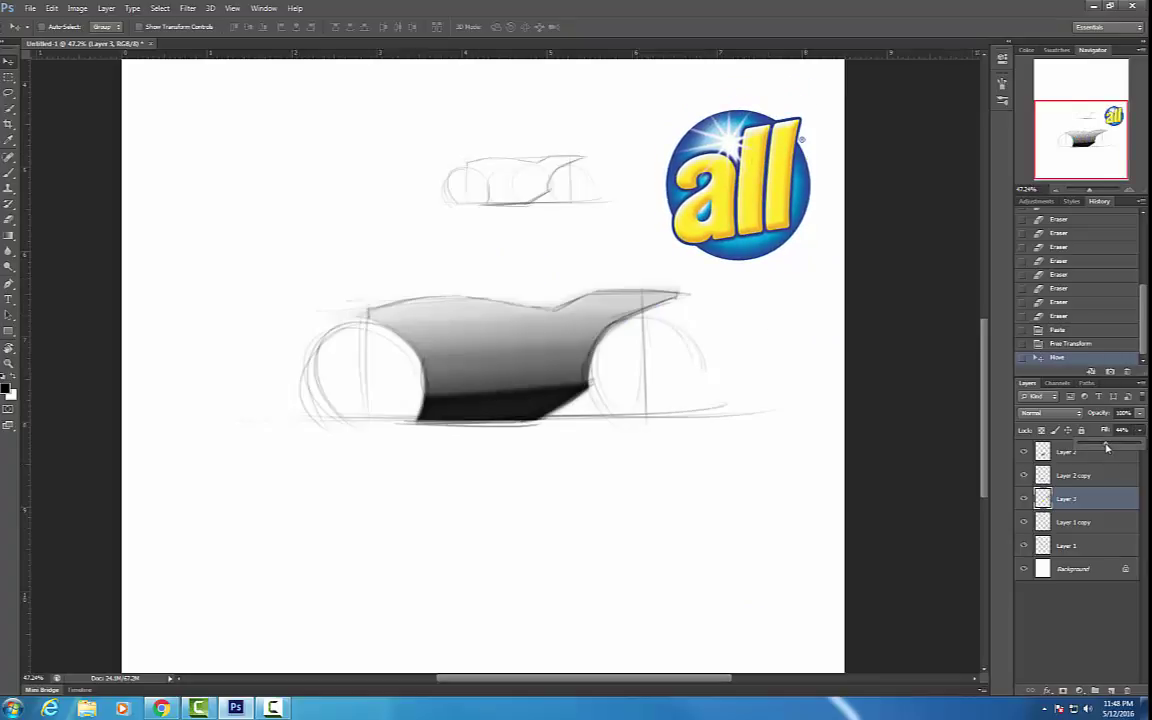
drag(1106, 447, 1104, 444)
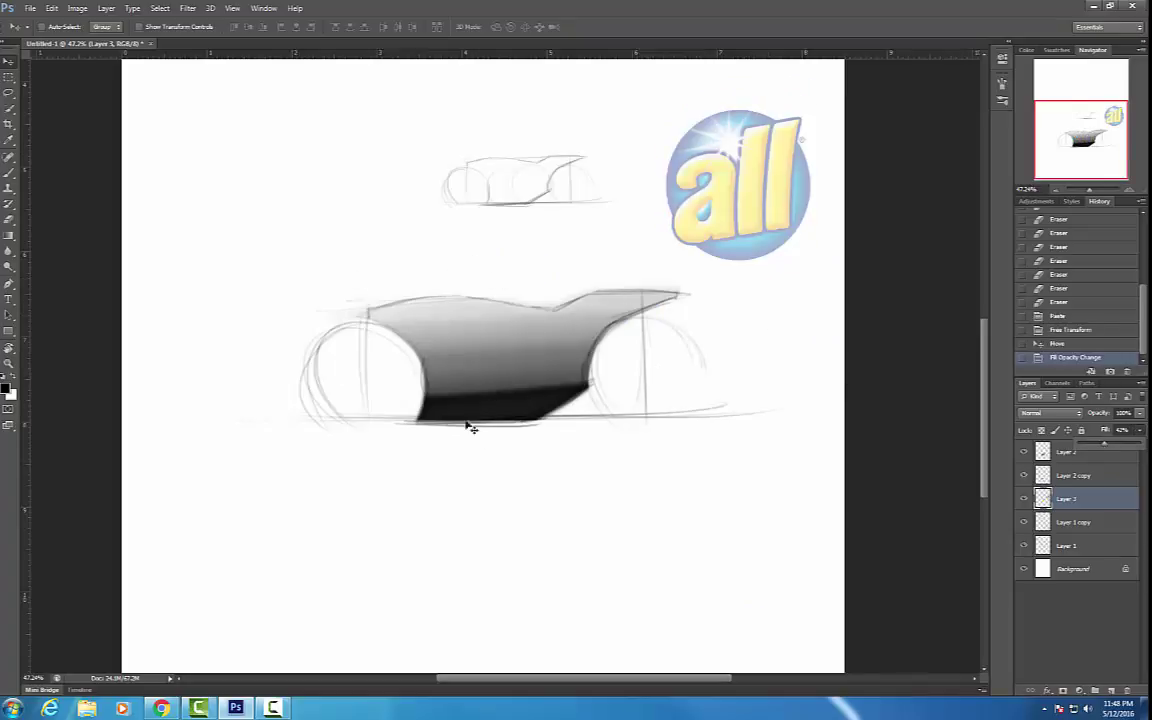
click(1112, 691)
With a small black brush, trace the openings and outer edge of the logo's letter a and the top of the first l.
key(b)
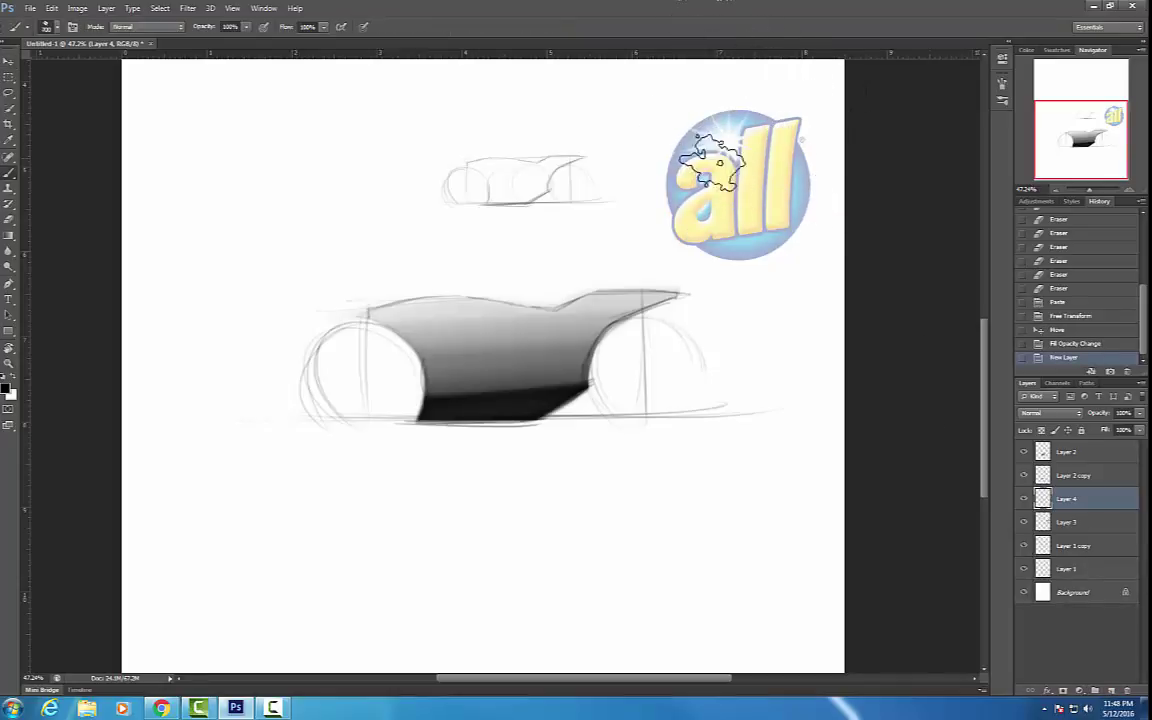
key(bracketleft)
key(bracketleft)
key(bracketleft)
key(bracketleft)
key(bracketleft)
key(bracketleft)
key(bracketleft)
key(bracketleft)
key(bracketleft)
key(bracketleft)
key(bracketleft)
key(bracketleft)
key(bracketleft)
key(bracketleft)
key(bracketleft)
key(bracketleft)
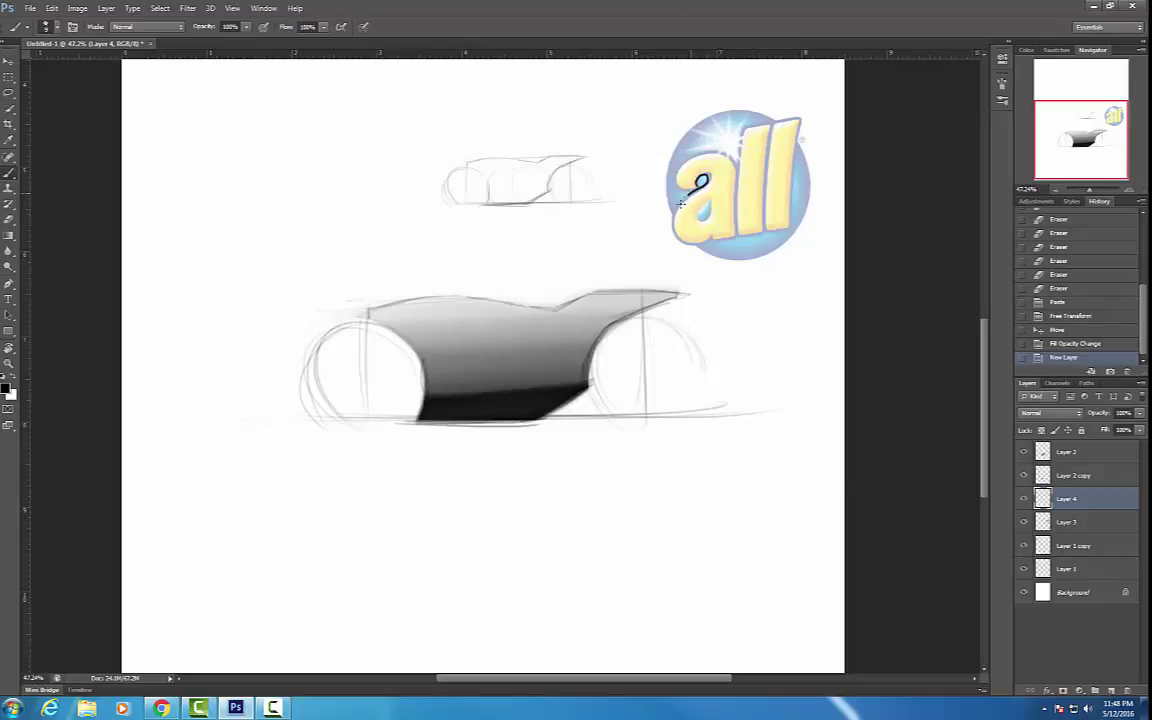
mouse_move(680, 203)
mouse_down()
mouse_move(674, 230)
mouse_move(711, 201)
mouse_up()
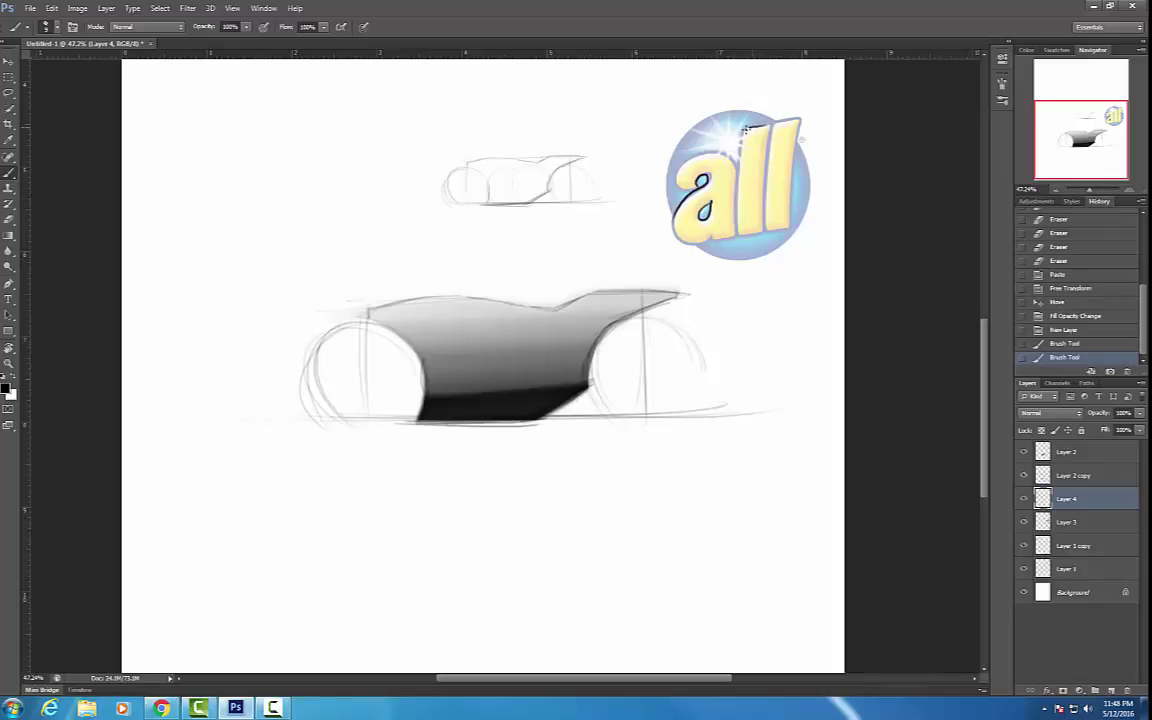
drag(746, 128, 745, 131)
mouse_move(737, 193)
mouse_down()
mouse_move(745, 132)
mouse_move(762, 126)
mouse_up()
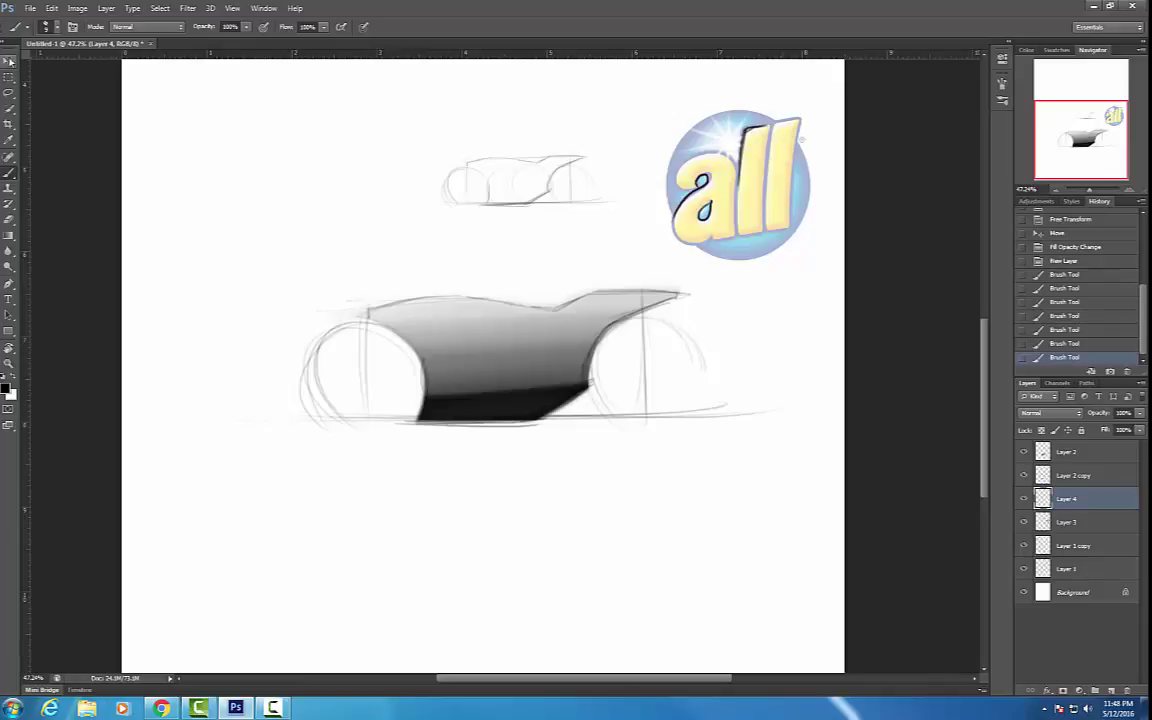
Duplicate the traced logo strokes onto the motorcycle body, enlarge the copy to about 195% and rotate it about -101°.
key(v)
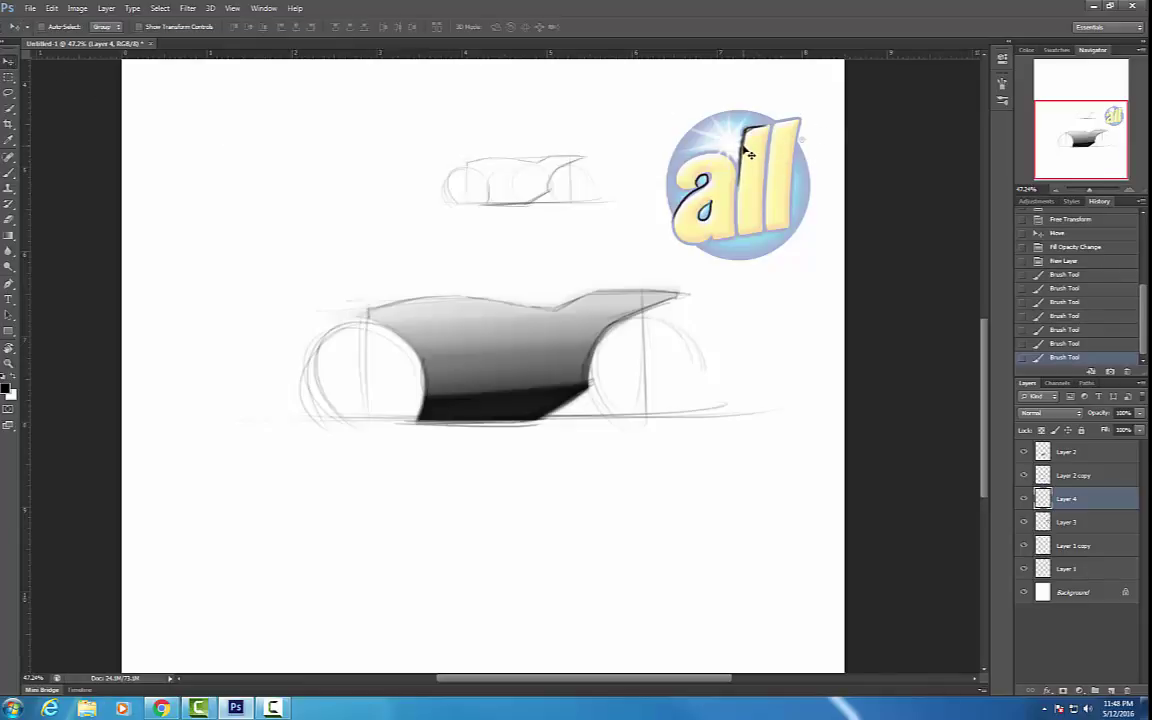
mouse_move(743, 150)
mouse_down()
mouse_move(731, 128)
mouse_move(563, 437)
mouse_move(519, 396)
mouse_move(500, 348)
mouse_up()
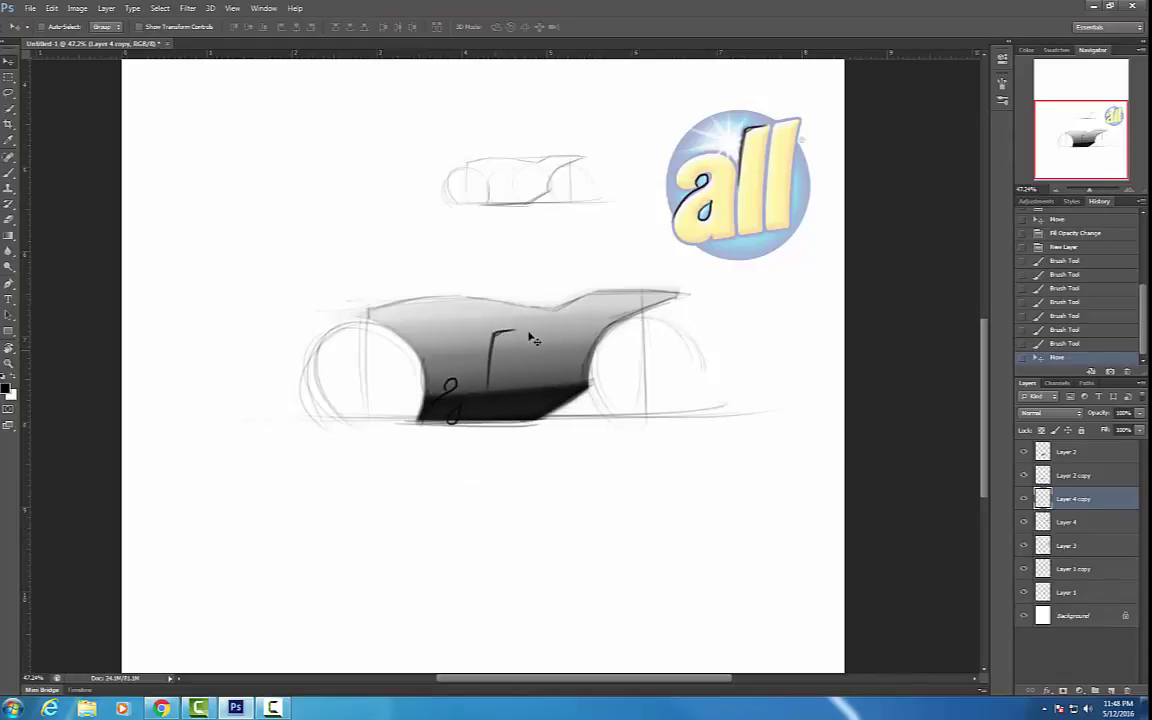
mouse_move(494, 344)
mouse_down()
mouse_move(467, 334)
mouse_move(530, 288)
mouse_up()
key(ctrl+t)
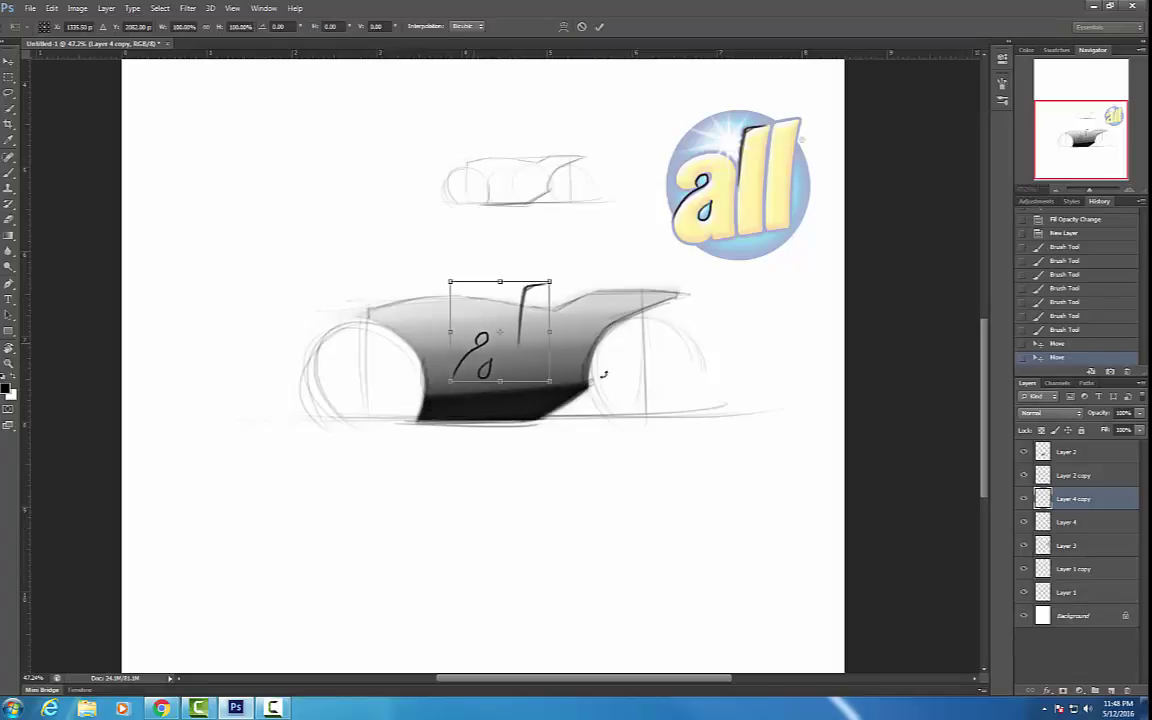
drag(551, 382, 666, 455)
drag(684, 392, 528, 258)
drag(535, 351, 549, 376)
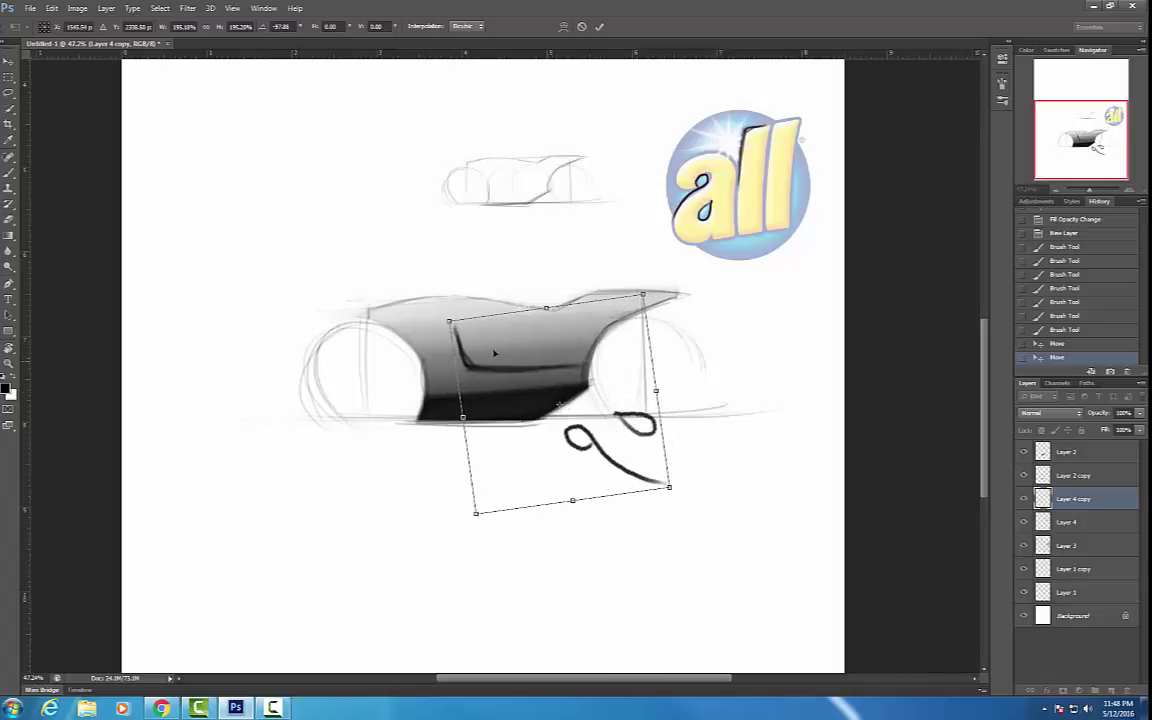
drag(702, 361, 701, 352)
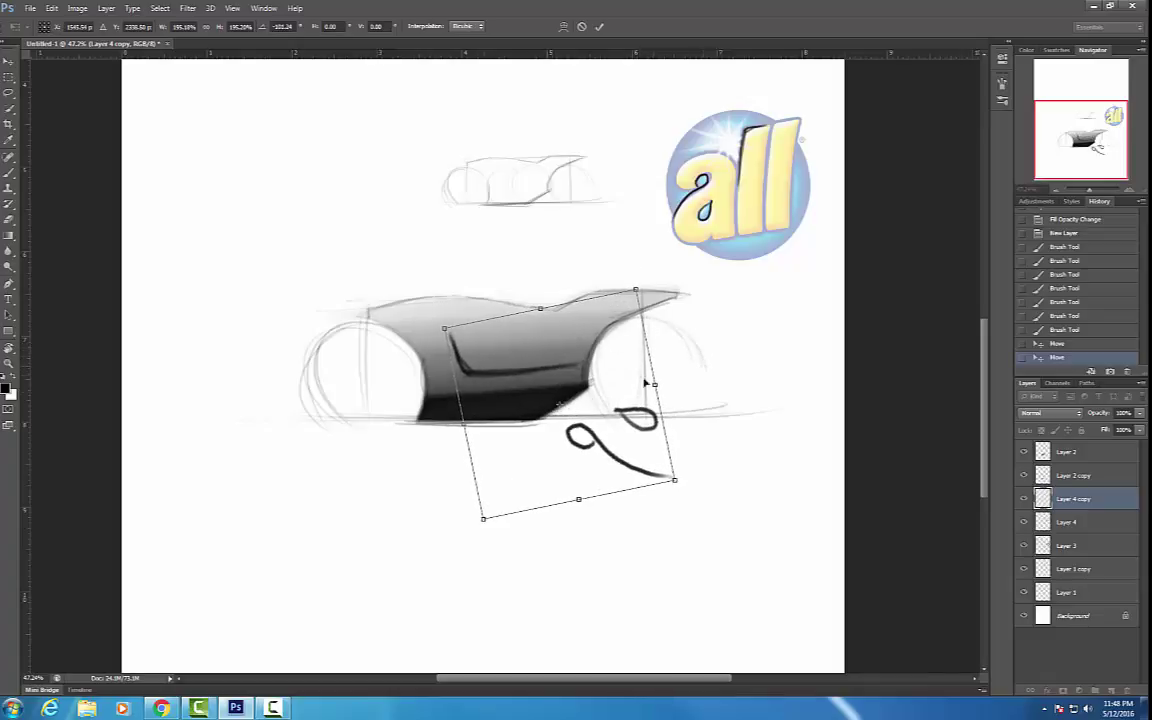
Try the copied strokes at other rotations and positions across the upper body, front wheel and rear wheel arch.
drag(569, 349, 452, 245)
drag(598, 378, 584, 310)
drag(512, 312, 507, 344)
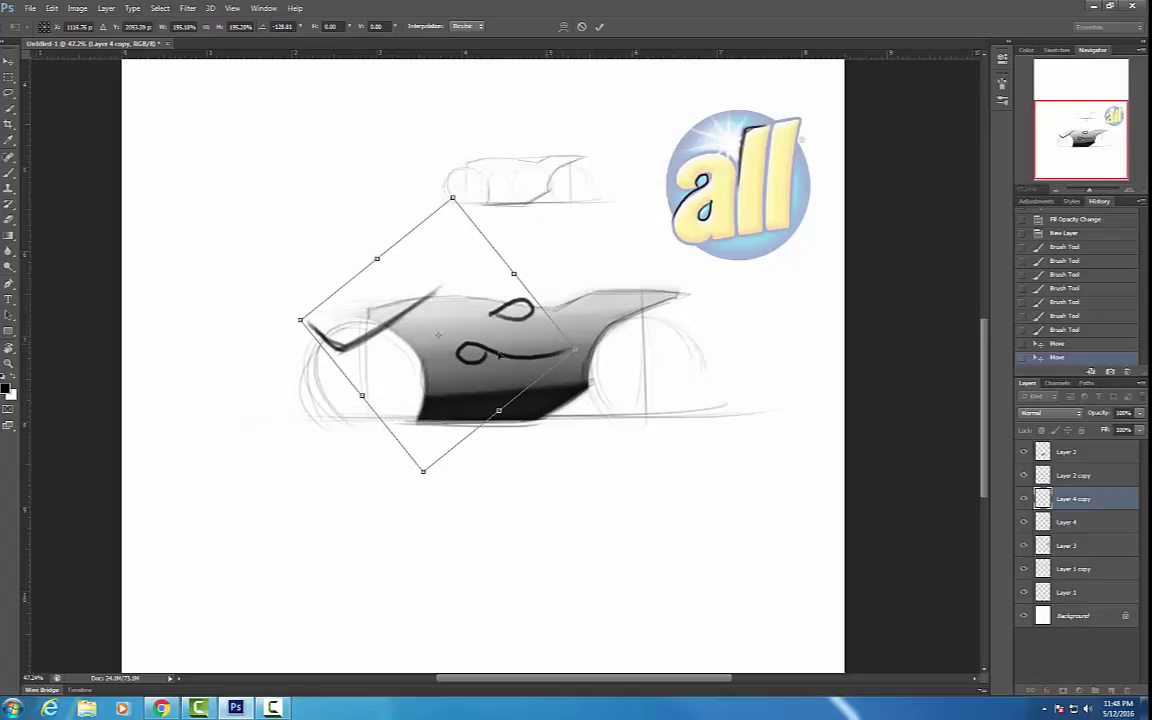
mouse_move(616, 347)
mouse_down()
mouse_move(617, 306)
mouse_move(347, 430)
mouse_move(272, 305)
mouse_move(299, 348)
mouse_move(305, 330)
mouse_move(715, 326)
mouse_move(709, 356)
mouse_up()
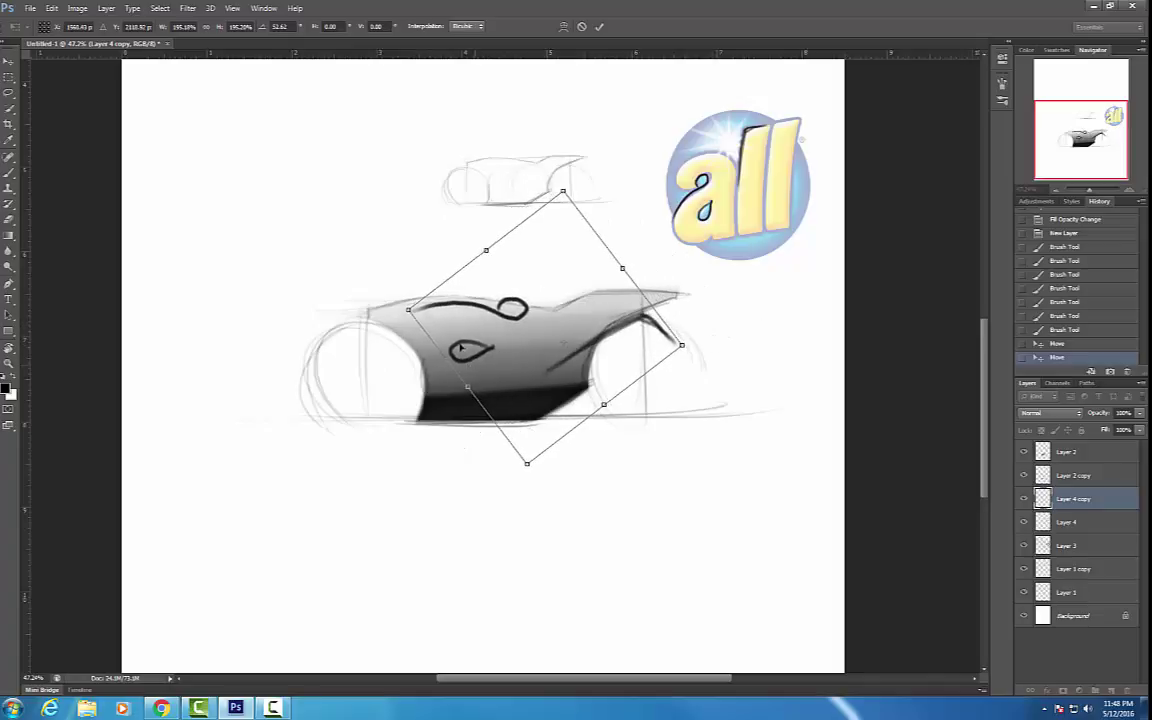
drag(536, 349, 546, 359)
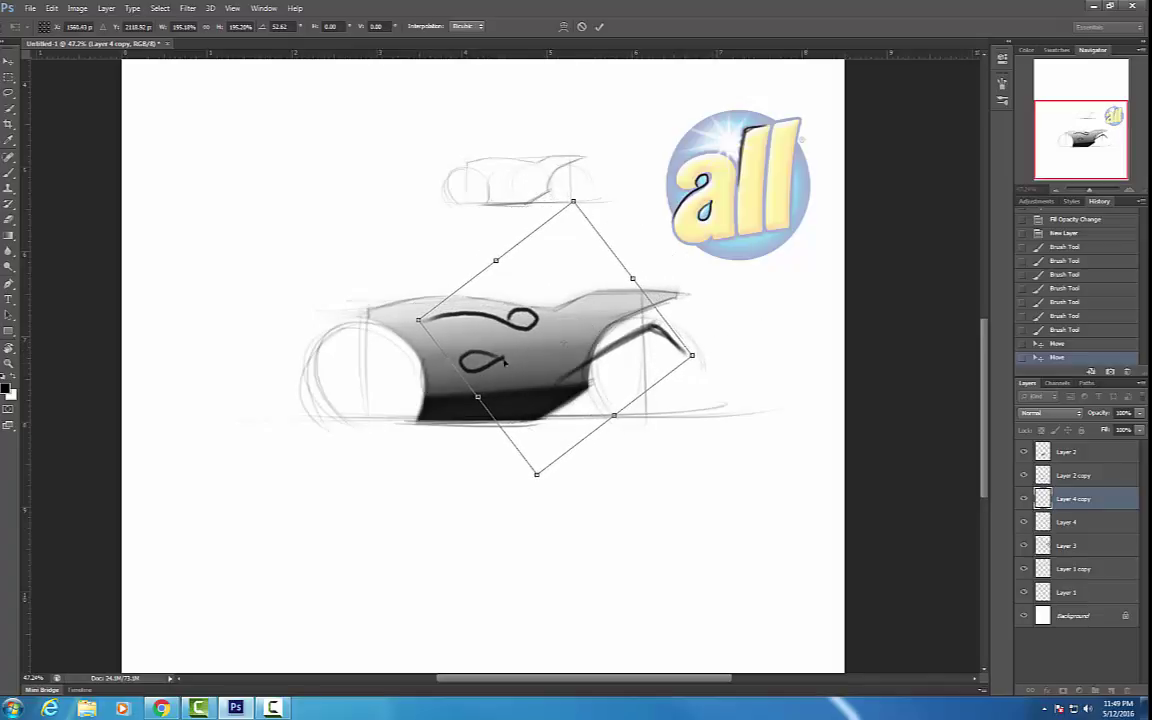
drag(551, 305, 456, 341)
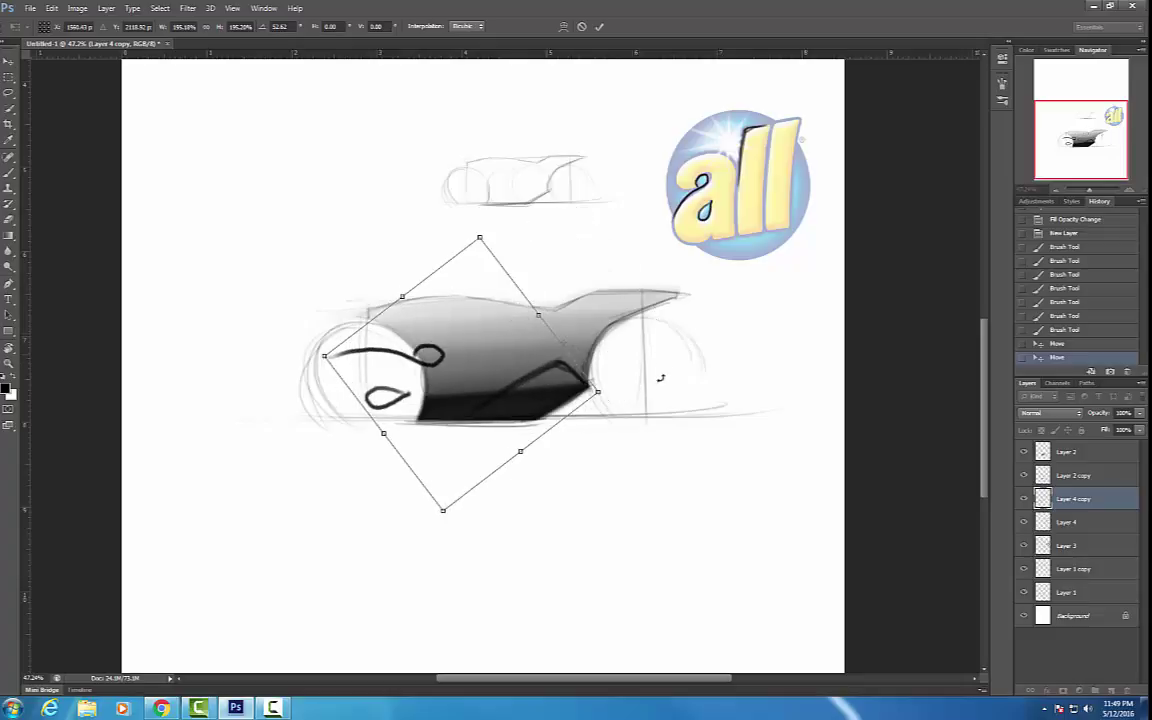
Rotate and place the strokes so the L-shaped line runs along the lower body, and erase the looped strokes.
drag(661, 378, 562, 309)
drag(661, 342, 547, 389)
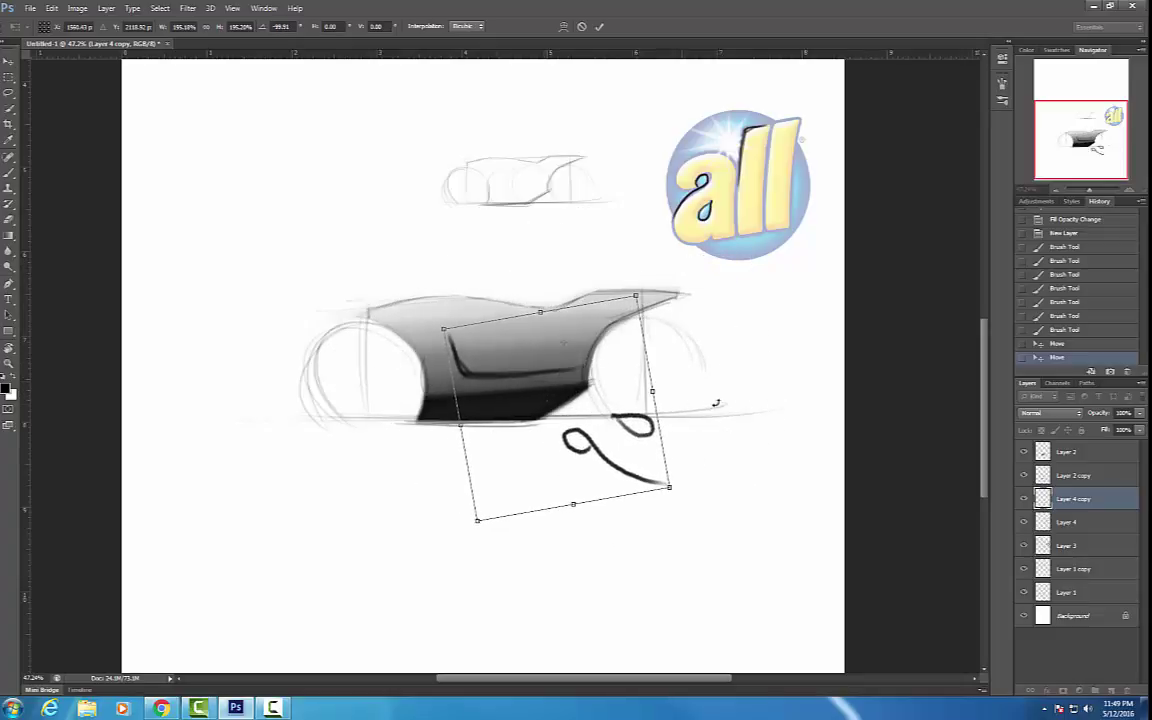
mouse_move(716, 403)
mouse_down()
mouse_move(605, 416)
mouse_move(646, 444)
mouse_move(617, 510)
mouse_move(689, 483)
mouse_up()
key(Return)
key(e)
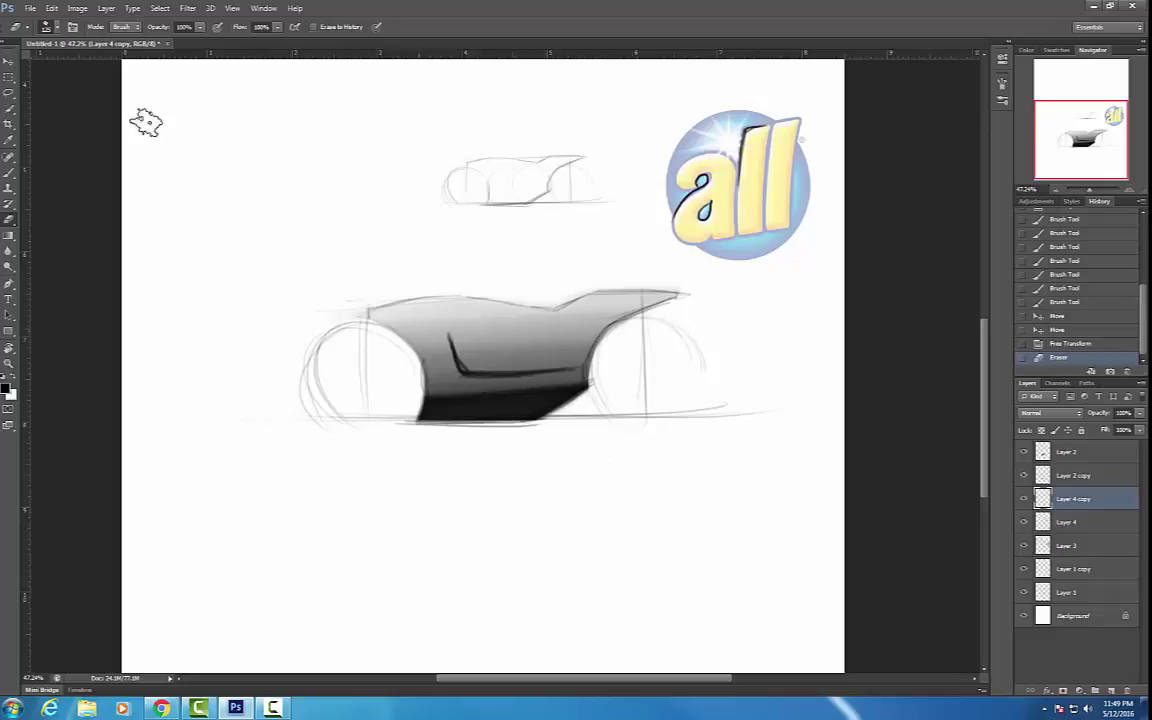
Duplicate the L-shaped line three times, shrinking and mirroring copies to fit the tail, the seat dip and the front upper edge.
click(12, 64)
mouse_move(470, 373)
mouse_down()
mouse_move(545, 390)
mouse_move(637, 503)
mouse_up()
key(ctrl+t)
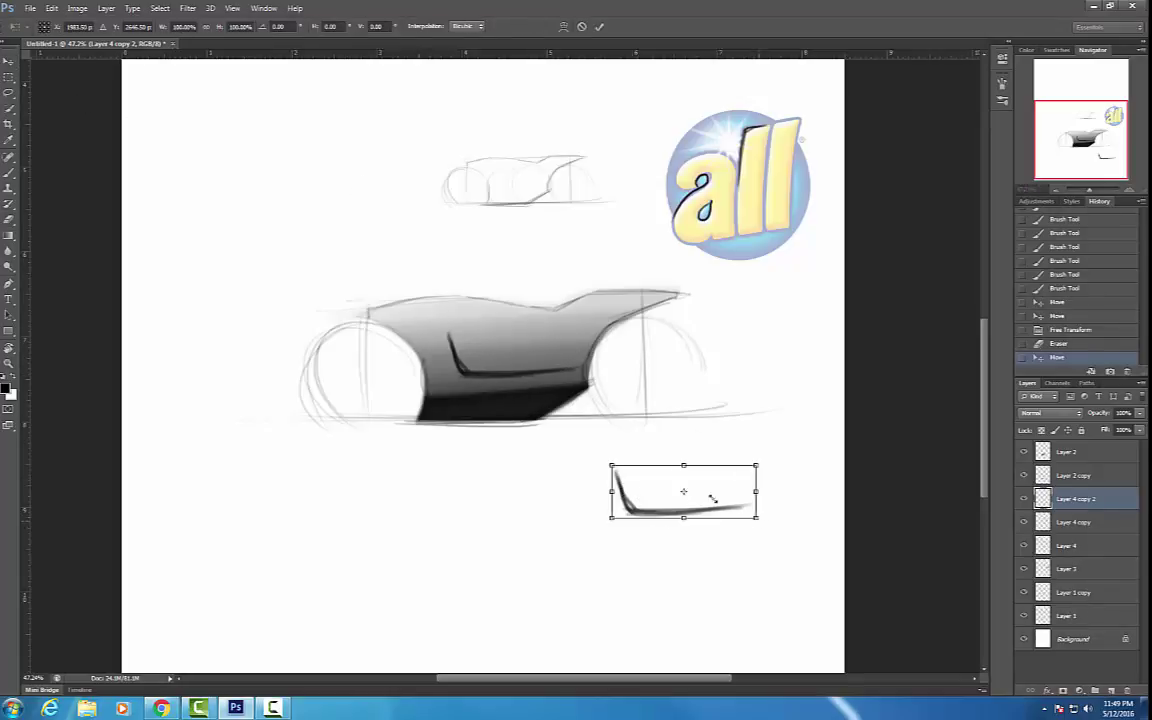
mouse_move(712, 498)
mouse_down()
mouse_move(690, 500)
mouse_move(607, 303)
mouse_move(596, 311)
mouse_move(607, 340)
mouse_move(607, 325)
mouse_move(573, 310)
mouse_move(600, 347)
mouse_move(588, 286)
mouse_move(460, 282)
mouse_move(392, 313)
mouse_move(410, 318)
mouse_move(388, 312)
mouse_move(406, 300)
mouse_move(398, 292)
mouse_move(652, 290)
mouse_move(660, 301)
mouse_move(641, 300)
mouse_up()
key(ctrl+shift+h)
key(Return)
key(ctrl+t)
key(Return)
key(ctrl+shift+h)
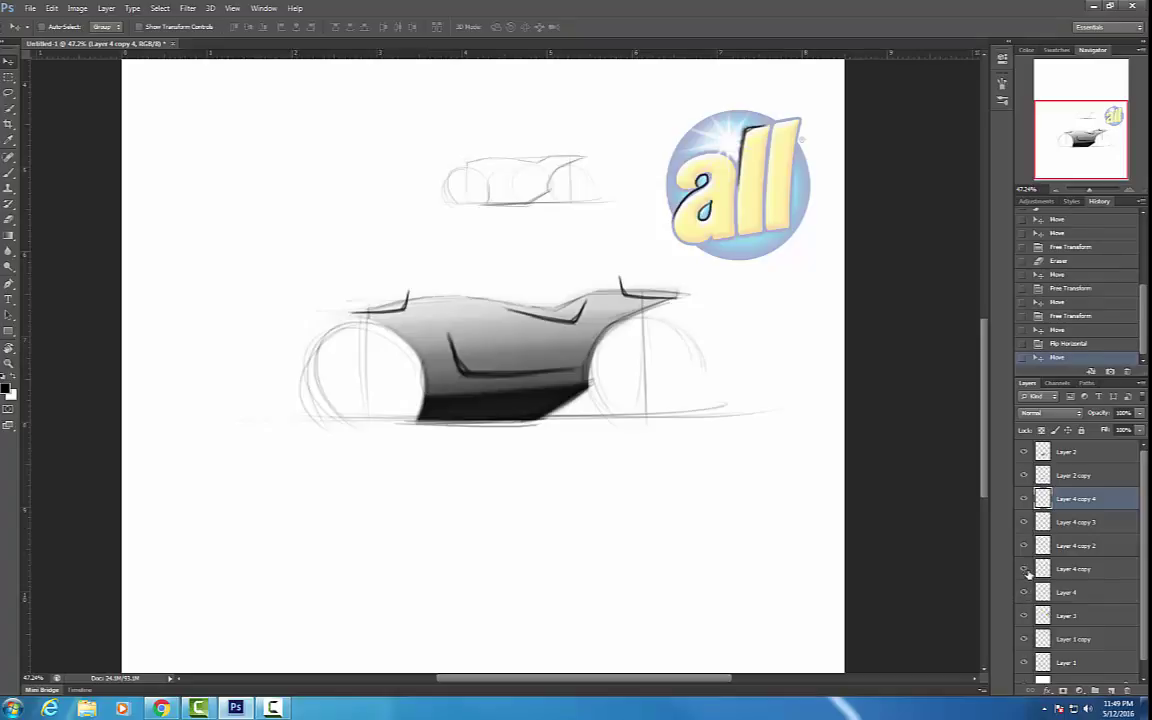
Merge the four L-shaped line layers into one and toggle its visibility off and on.
shift+click(1079, 565)
key(ctrl+e)
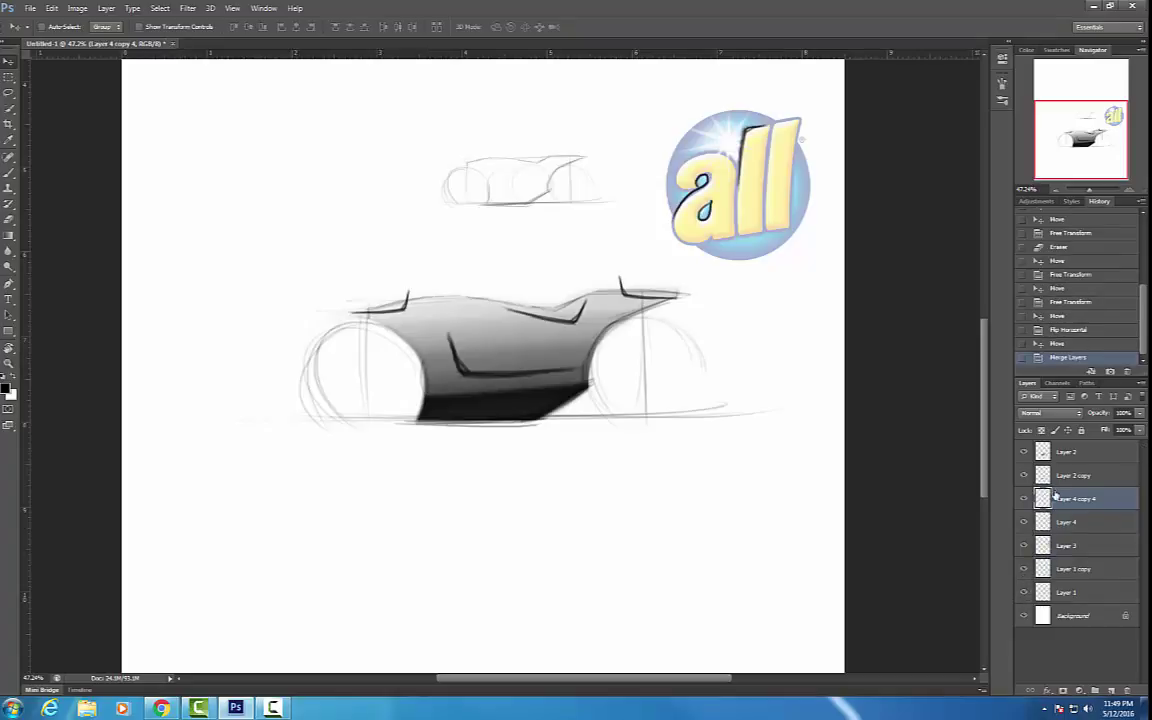
click(1022, 501)
click(1022, 501)
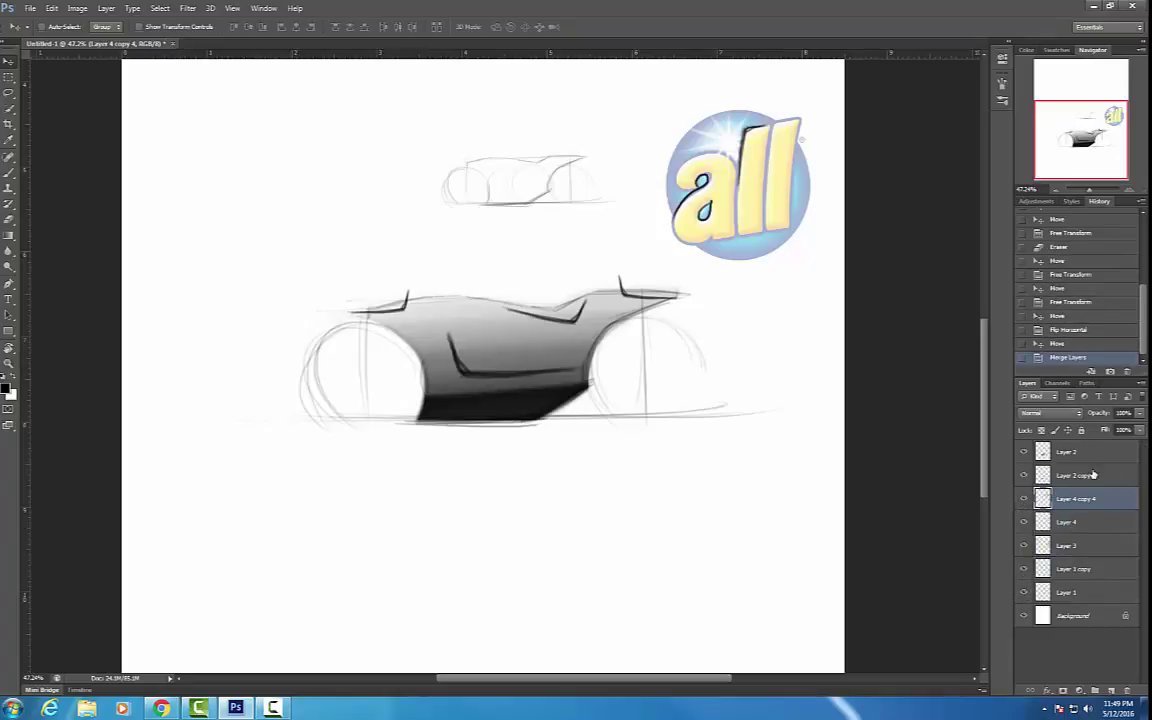
Lower the merged line layer's fill so it becomes a faint guide, and add a new empty layer above it.
click(1139, 430)
drag(1130, 444, 1093, 450)
click(1110, 690)
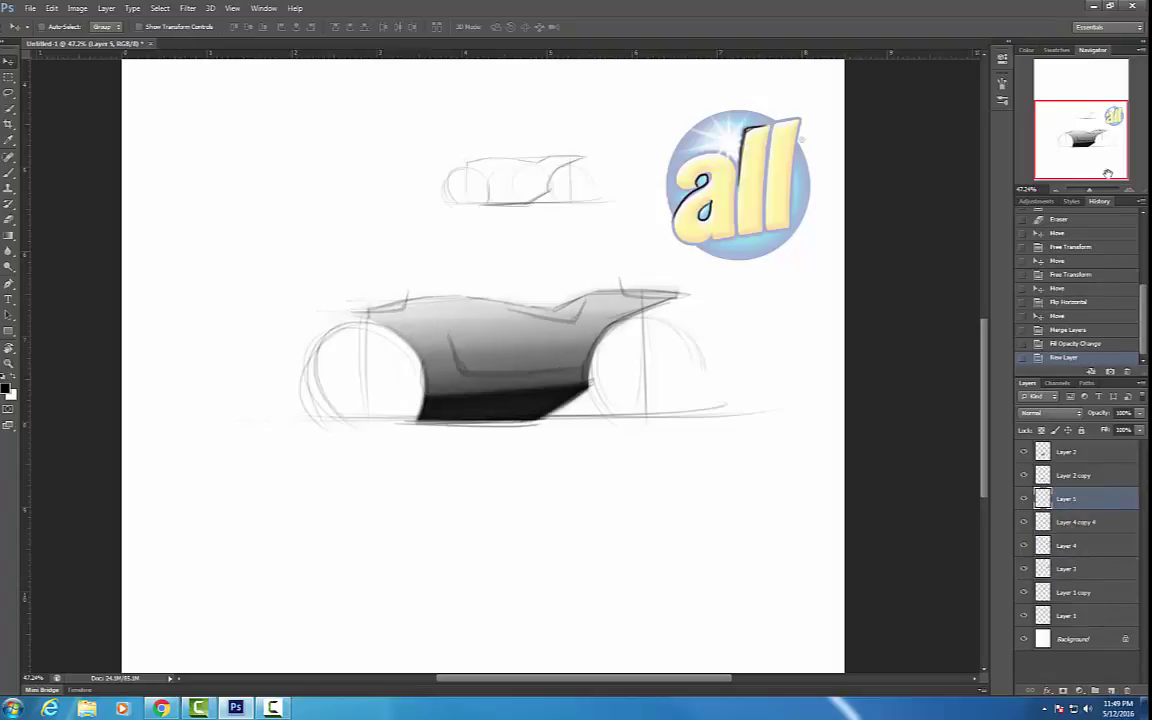
With a small black brush, draw a line around the faded seat corner guide and up past the tail's upper edge.
drag(1090, 191, 1096, 191)
mouse_move(804, 206)
mouse_down()
mouse_move(710, 291)
mouse_move(587, 326)
mouse_up()
key(b)
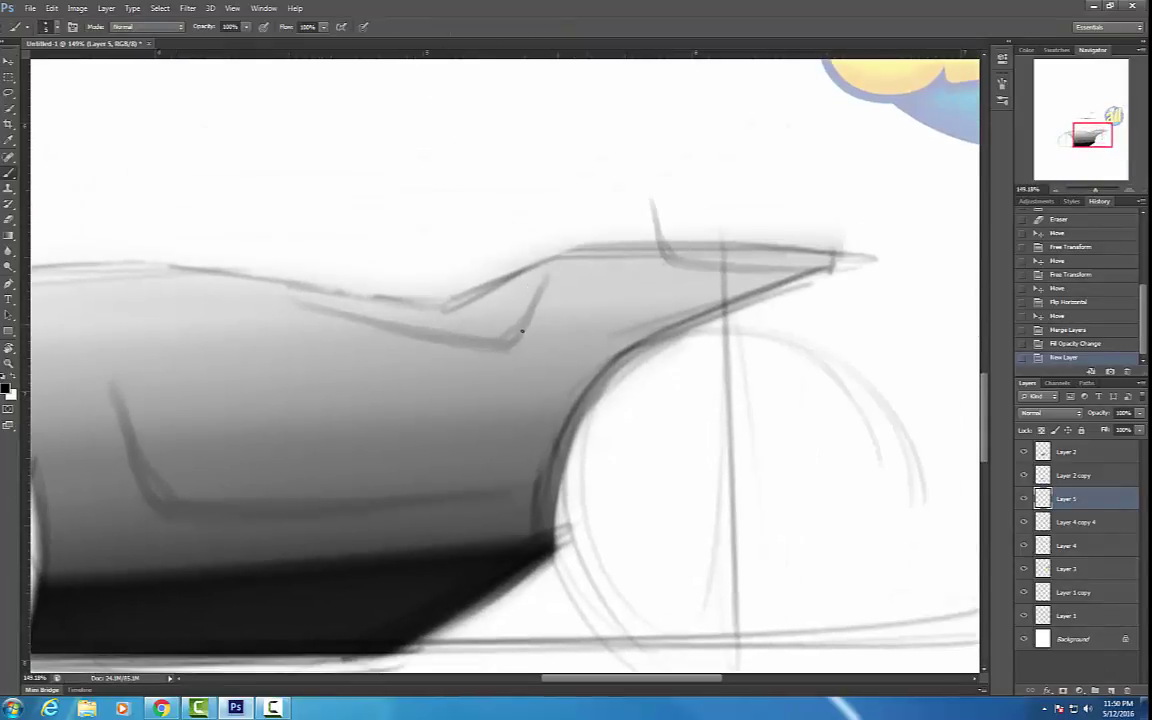
click(511, 345)
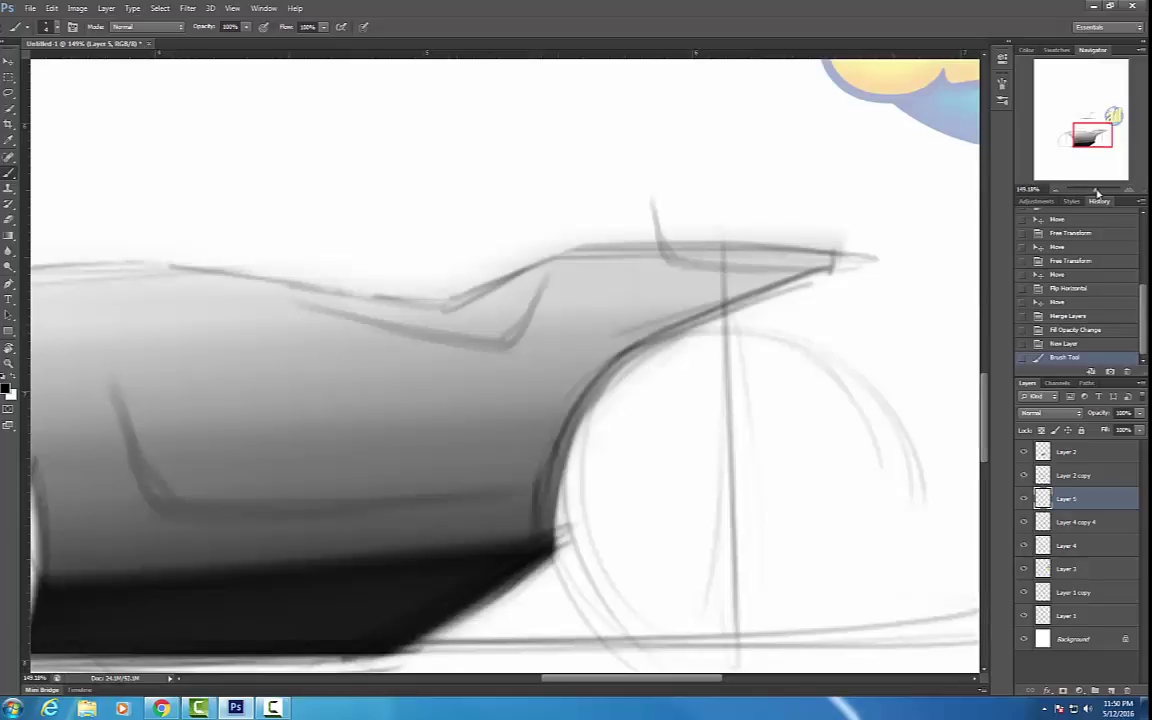
drag(1096, 191, 1100, 191)
drag(620, 255, 565, 291)
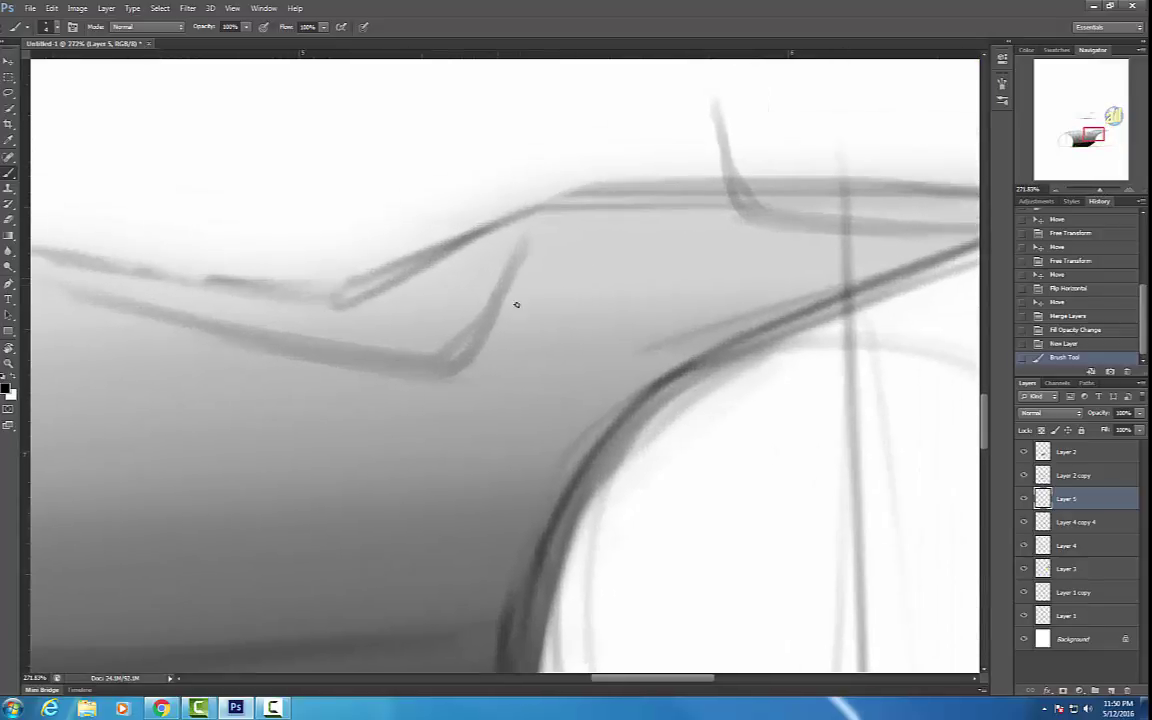
drag(363, 358, 636, 72)
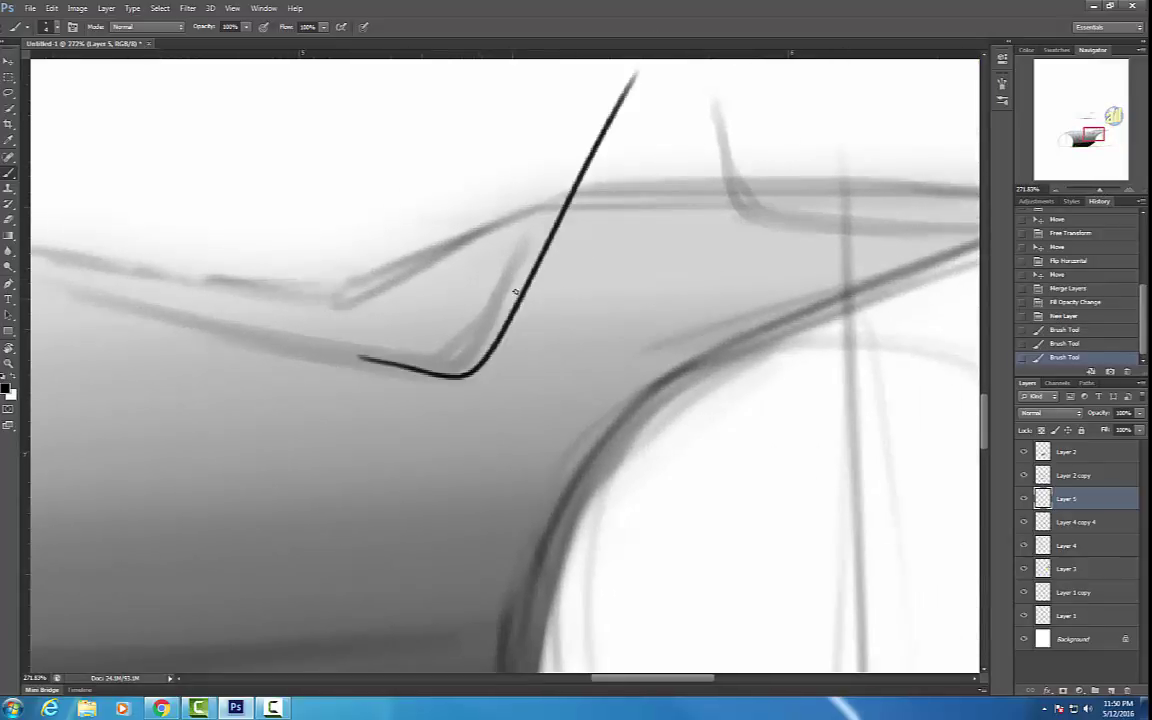
Warp the new seat line so its corner fits the guide, its upper part curves and its front end reaches further forward.
key(w)
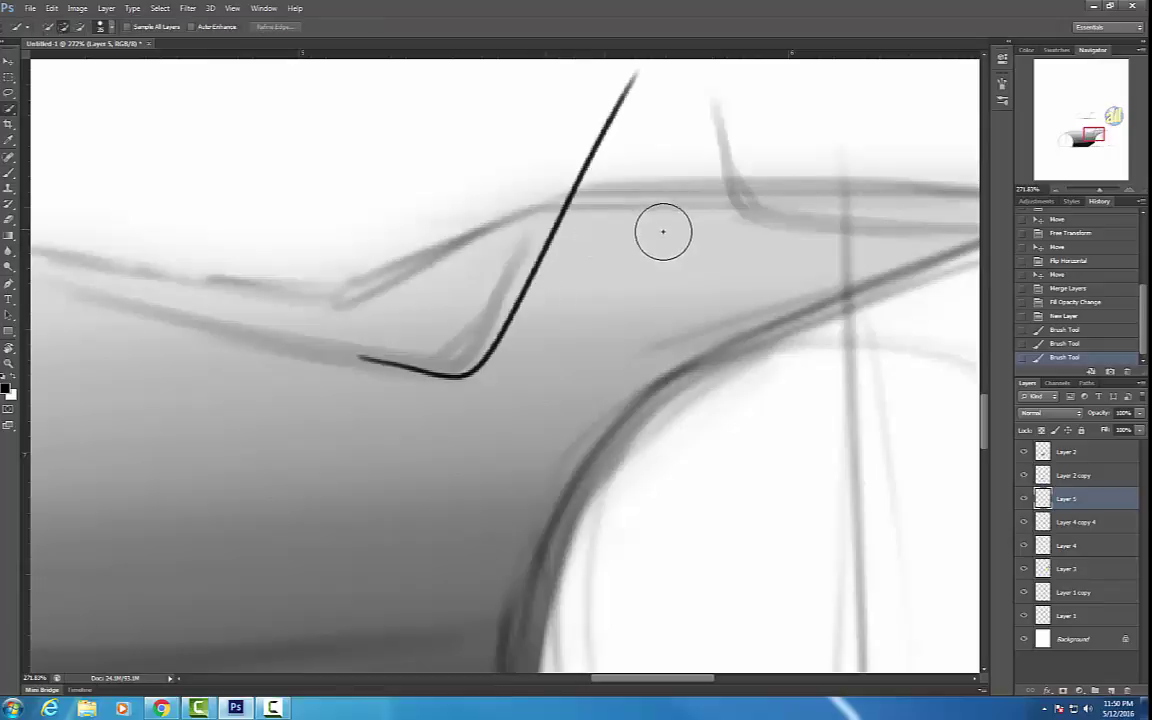
key(ctrl+t)
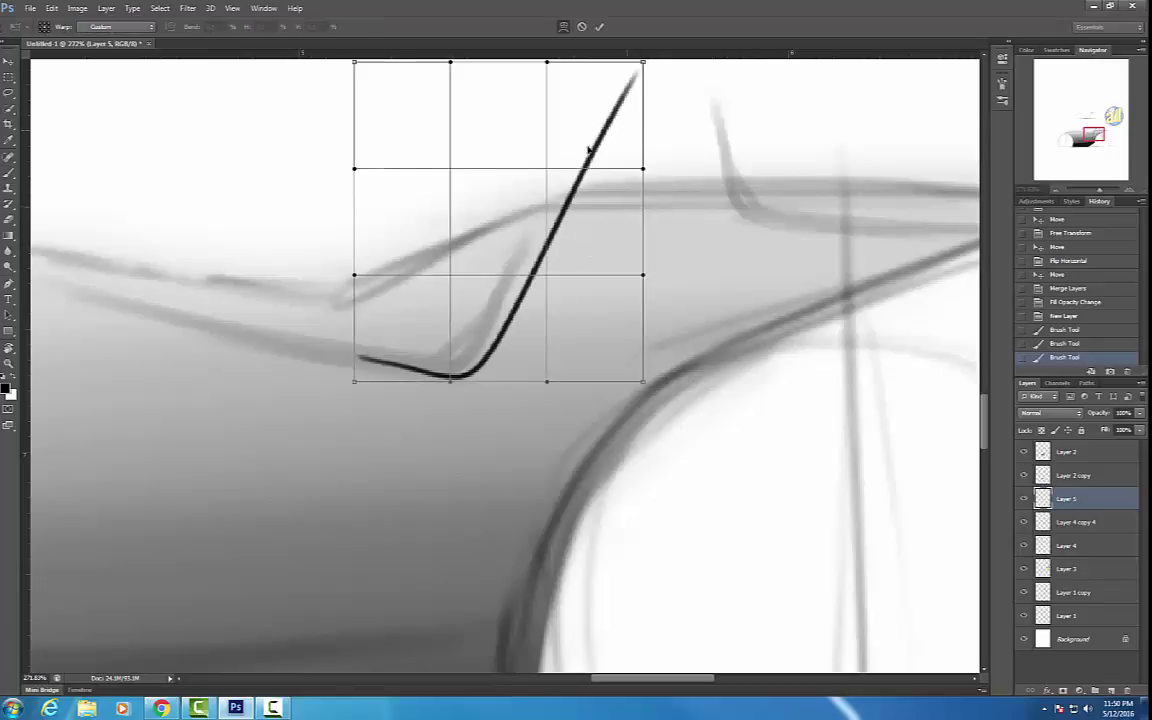
drag(588, 148, 597, 154)
drag(508, 372, 481, 357)
mouse_move(354, 381)
mouse_down()
mouse_move(282, 385)
mouse_move(300, 370)
mouse_up()
key(Return)
key(w)
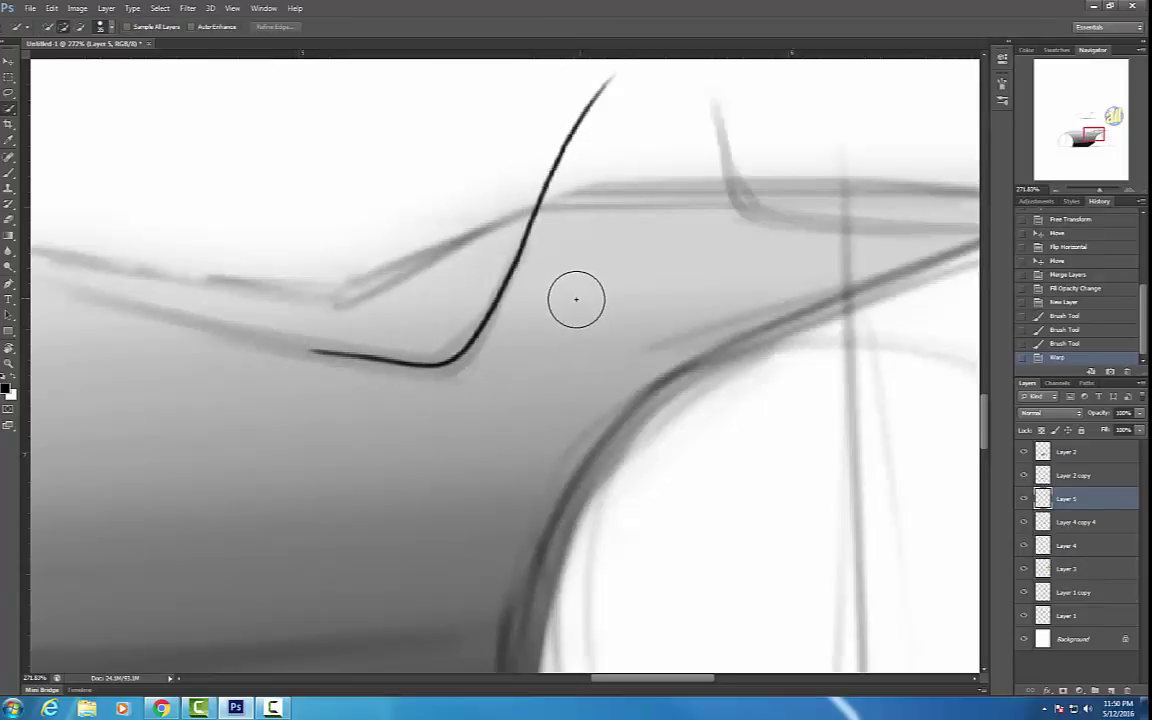
Extend the seat line forward along the faded guide with overlapping black strokes and finish it with a short hook.
key(b)
key(r)
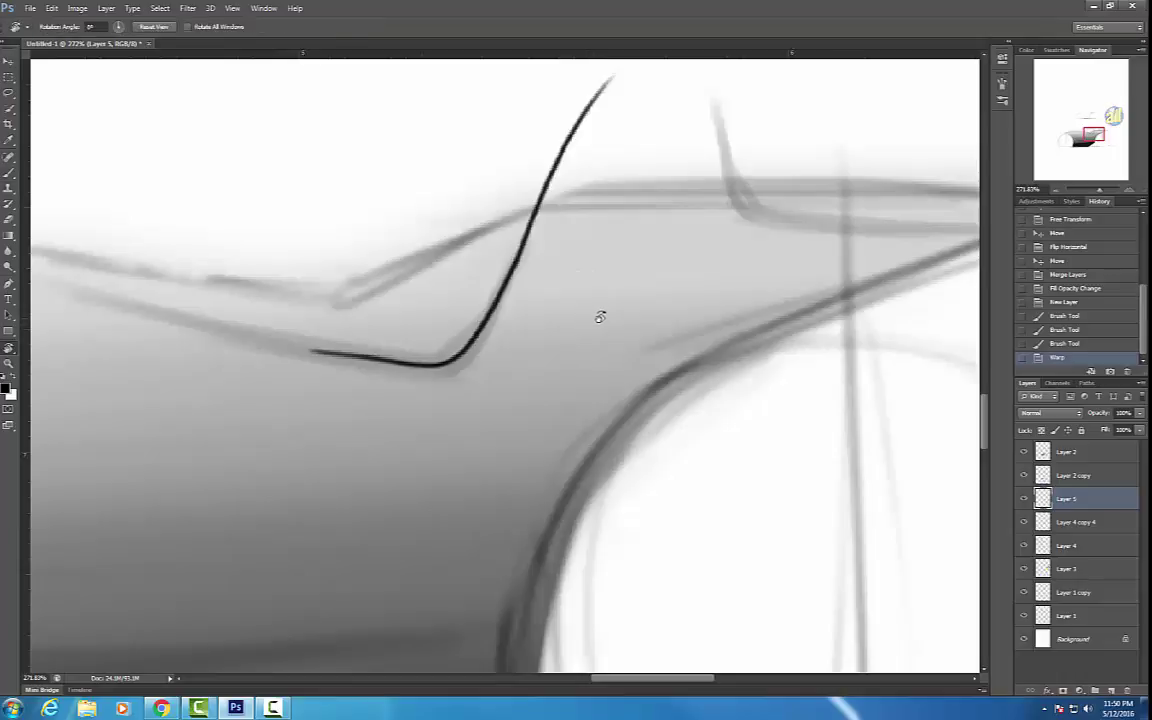
drag(621, 296, 609, 321)
drag(732, 234, 574, 381)
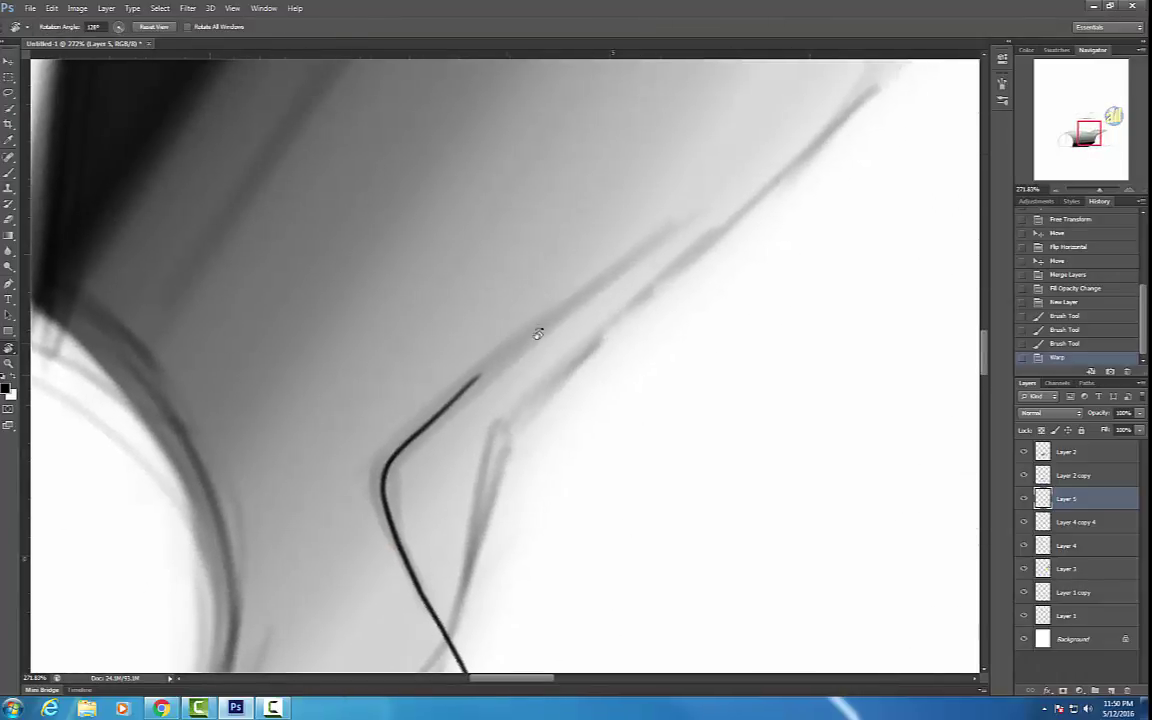
key(b)
mouse_move(405, 444)
mouse_down()
mouse_move(473, 380)
mouse_move(392, 456)
mouse_move(566, 313)
mouse_up()
drag(432, 424, 635, 256)
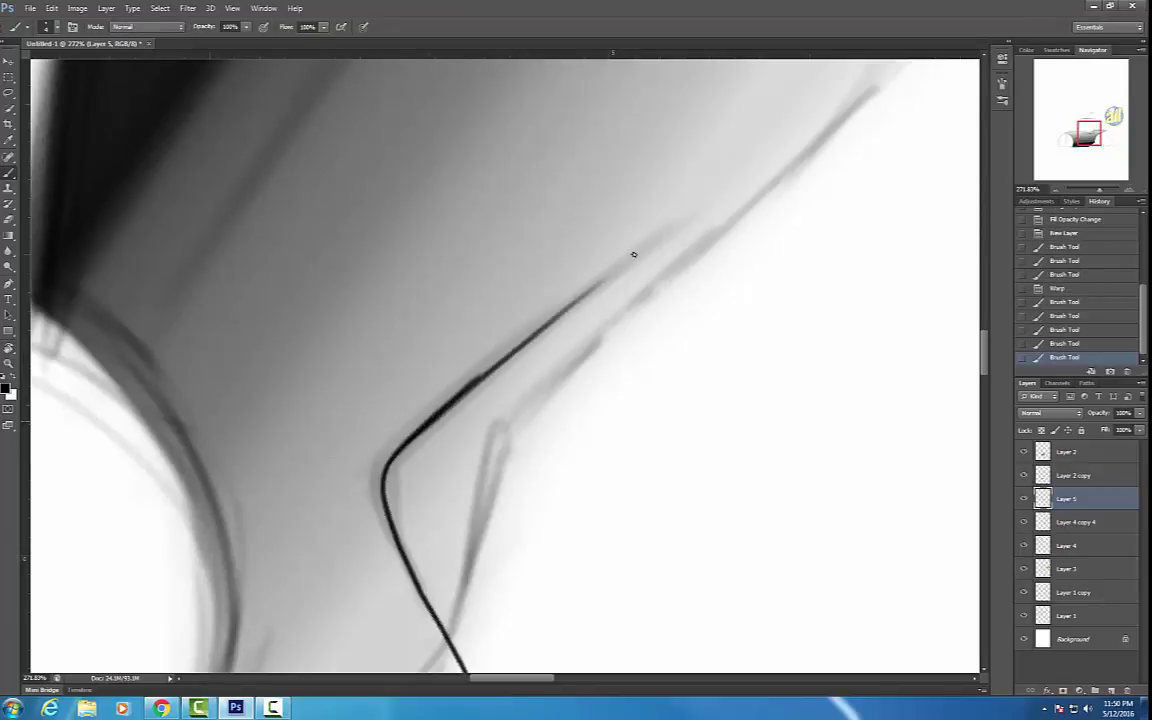
drag(480, 382, 640, 254)
drag(540, 334, 645, 250)
drag(560, 317, 657, 242)
drag(598, 288, 656, 246)
drag(654, 247, 668, 250)
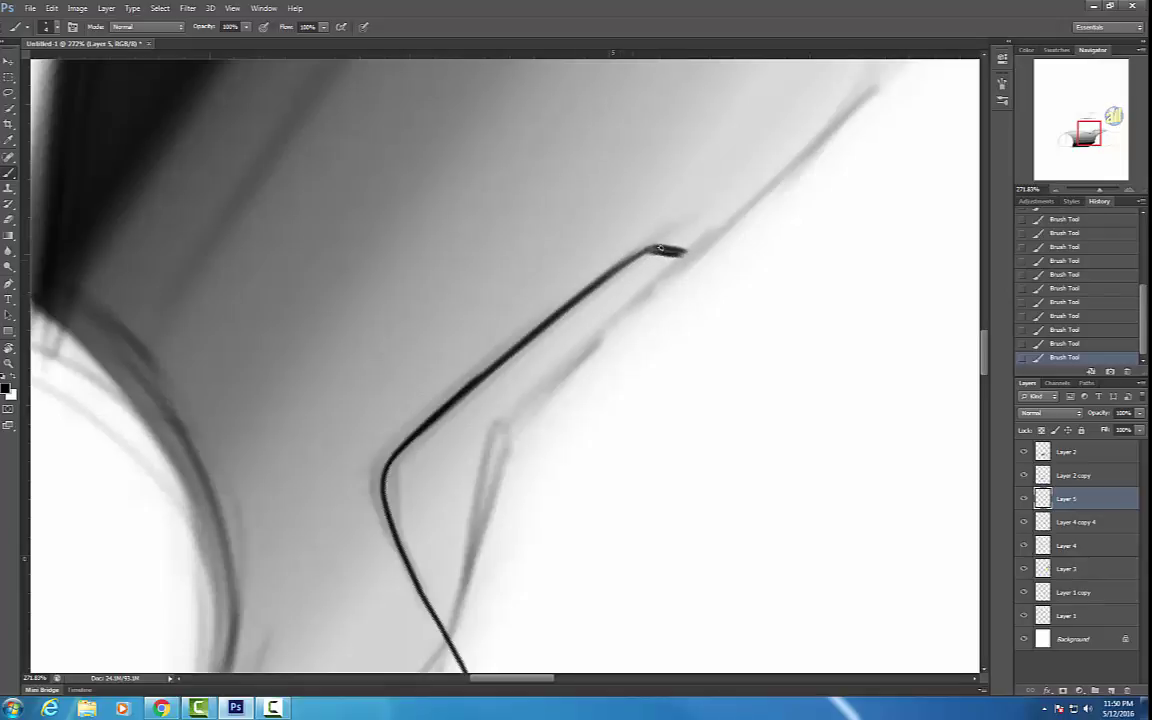
Erase the part of the seat line that sticks out above the tail's upper edge.
key(r)
mouse_move(802, 249)
mouse_down()
mouse_move(470, 301)
mouse_move(444, 356)
mouse_up()
key(b)
drag(732, 315, 518, 475)
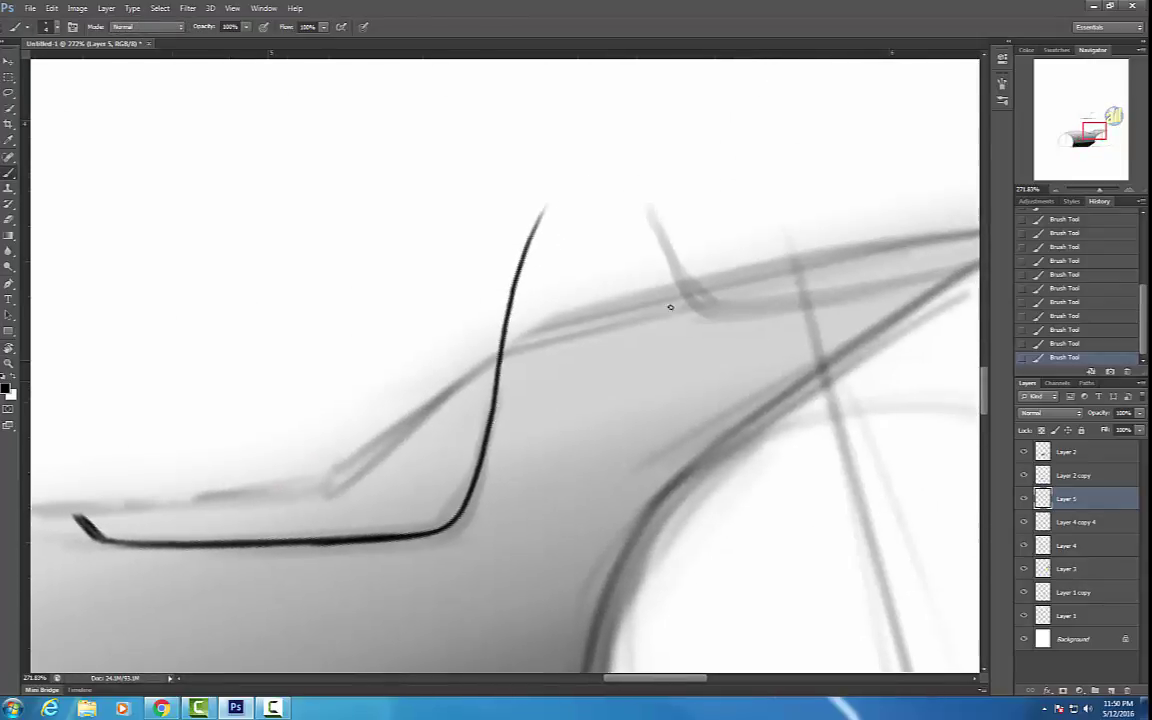
key(e)
mouse_move(602, 200)
mouse_down()
mouse_move(466, 225)
mouse_move(425, 248)
mouse_move(405, 302)
mouse_up()
Trace the tail's inner panel line in black, from the curved corner at the upper edge back to the tail tip.
drag(790, 217, 609, 213)
key(b)
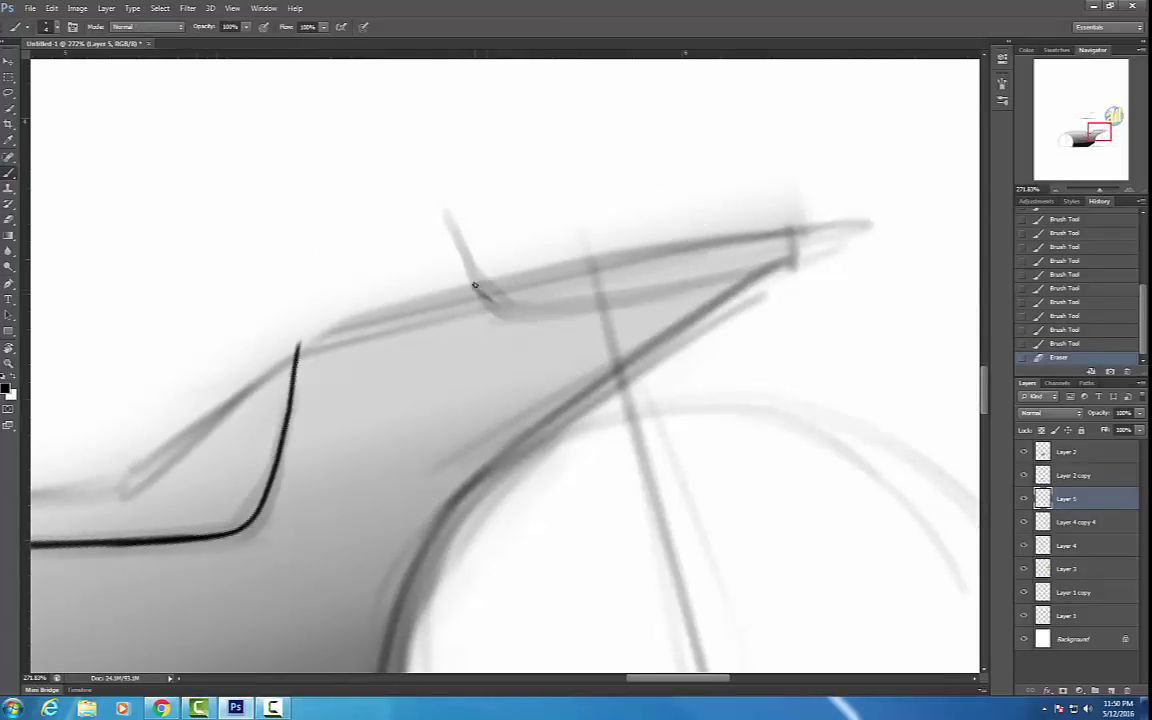
drag(475, 285, 497, 302)
drag(476, 286, 538, 306)
drag(506, 306, 700, 284)
drag(549, 304, 774, 266)
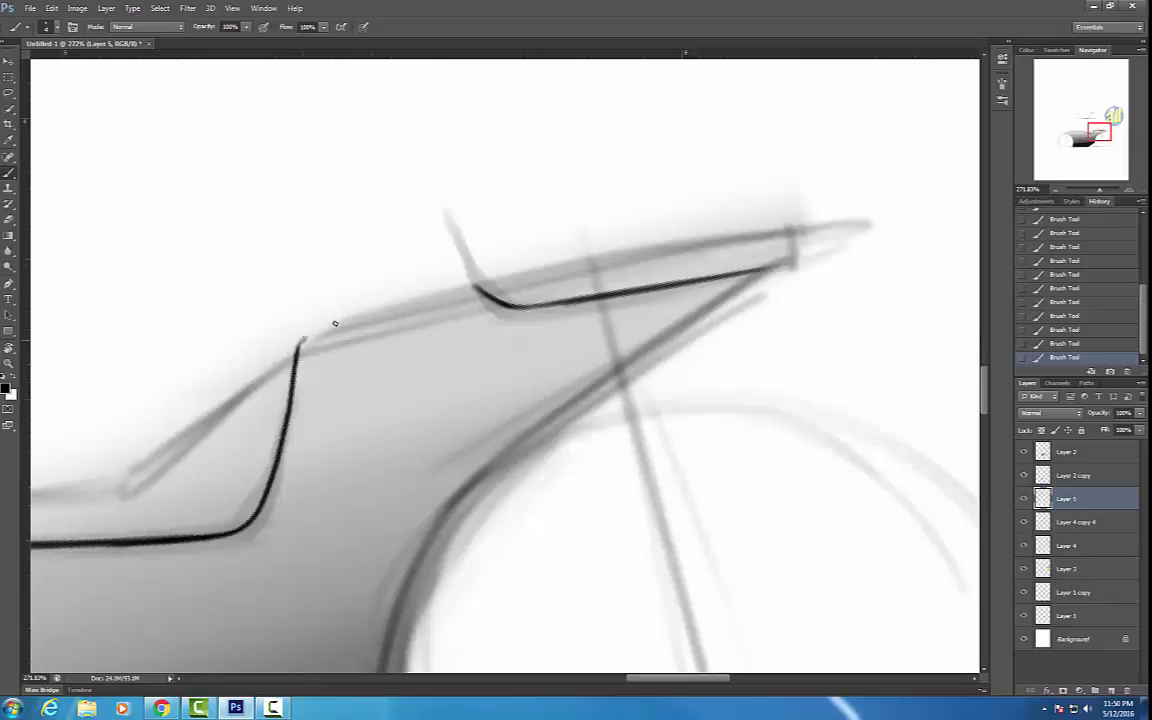
Ink the tail's upper edge in black from the top of the seat line to the tail tip and close the tip's end.
drag(308, 336, 585, 265)
drag(362, 316, 716, 243)
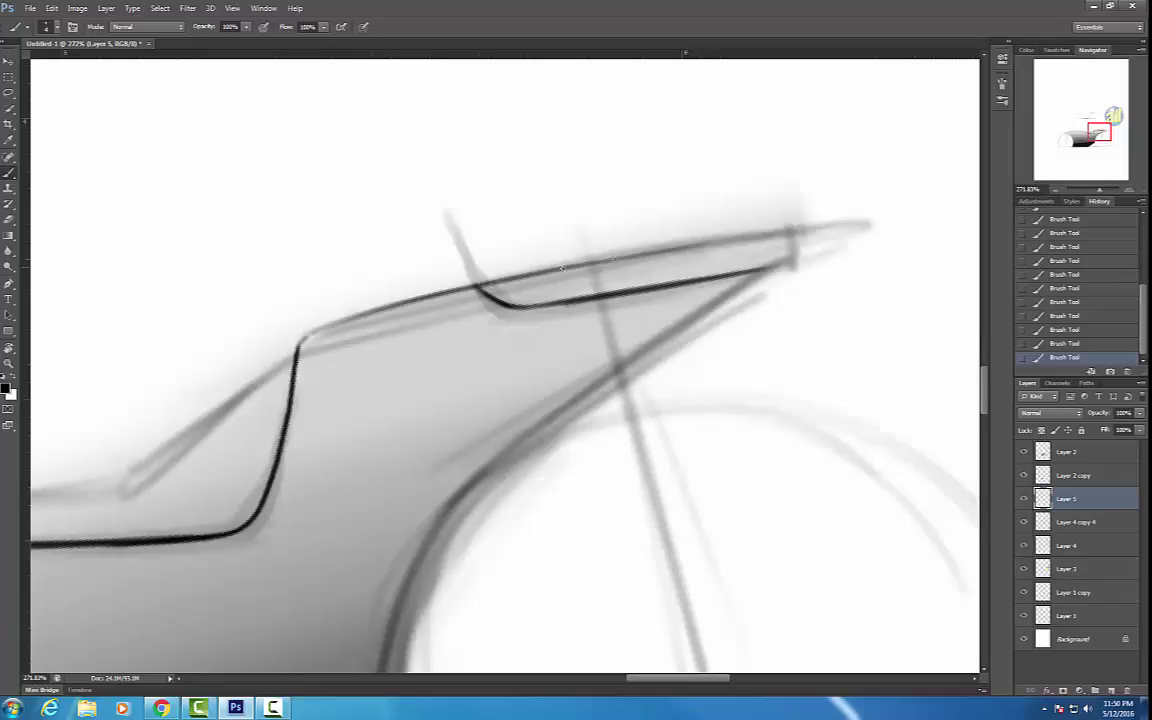
drag(496, 281, 794, 231)
drag(542, 273, 794, 232)
drag(690, 246, 790, 232)
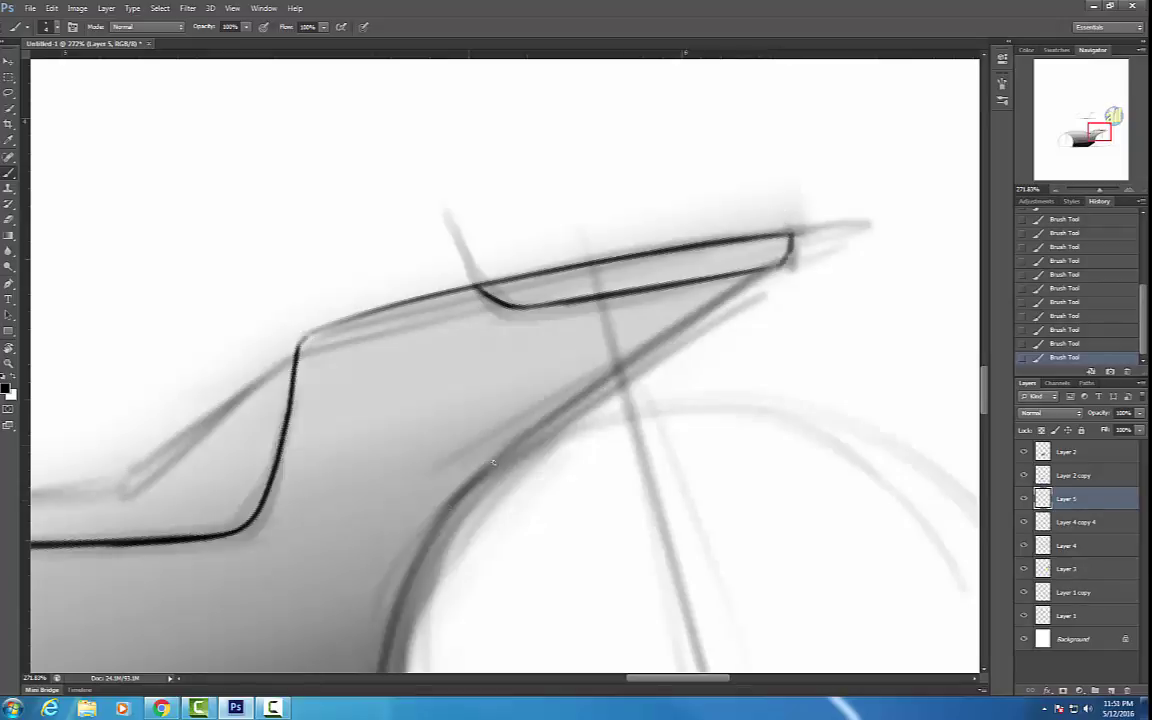
Ink the tail's underside in black from the rear wheel arch up to the tail tip with overlapping strokes.
drag(436, 526, 589, 399)
drag(470, 489, 645, 359)
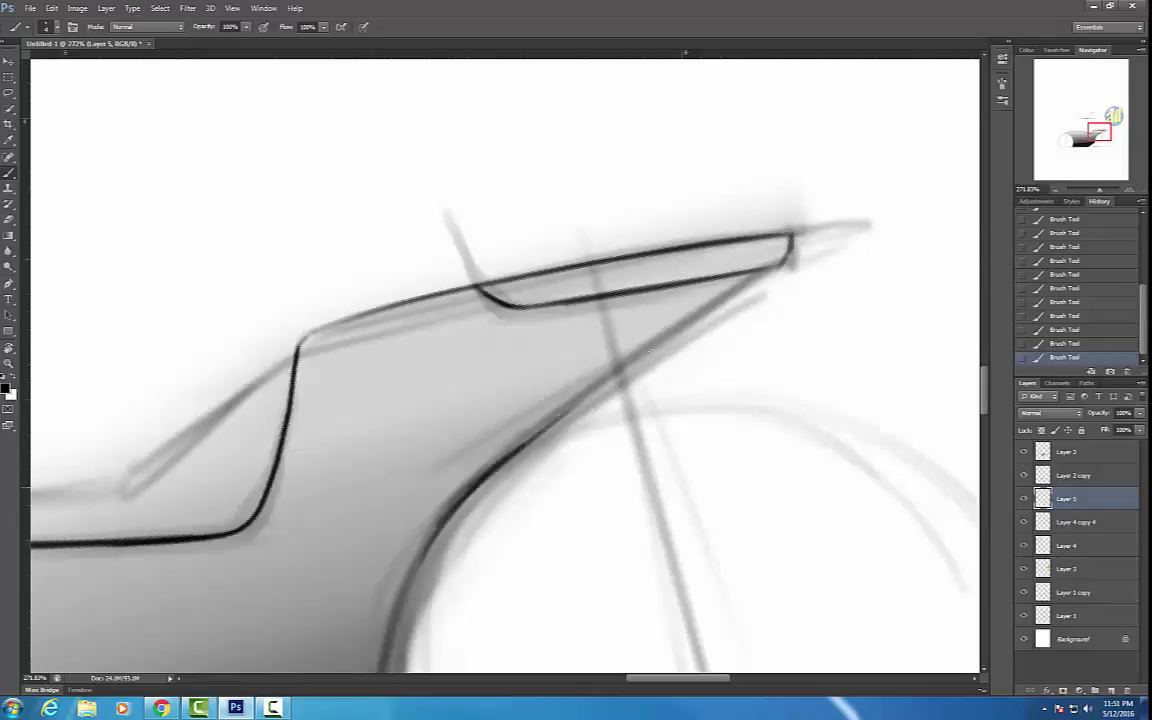
drag(504, 455, 725, 298)
drag(556, 419, 738, 290)
drag(635, 362, 768, 271)
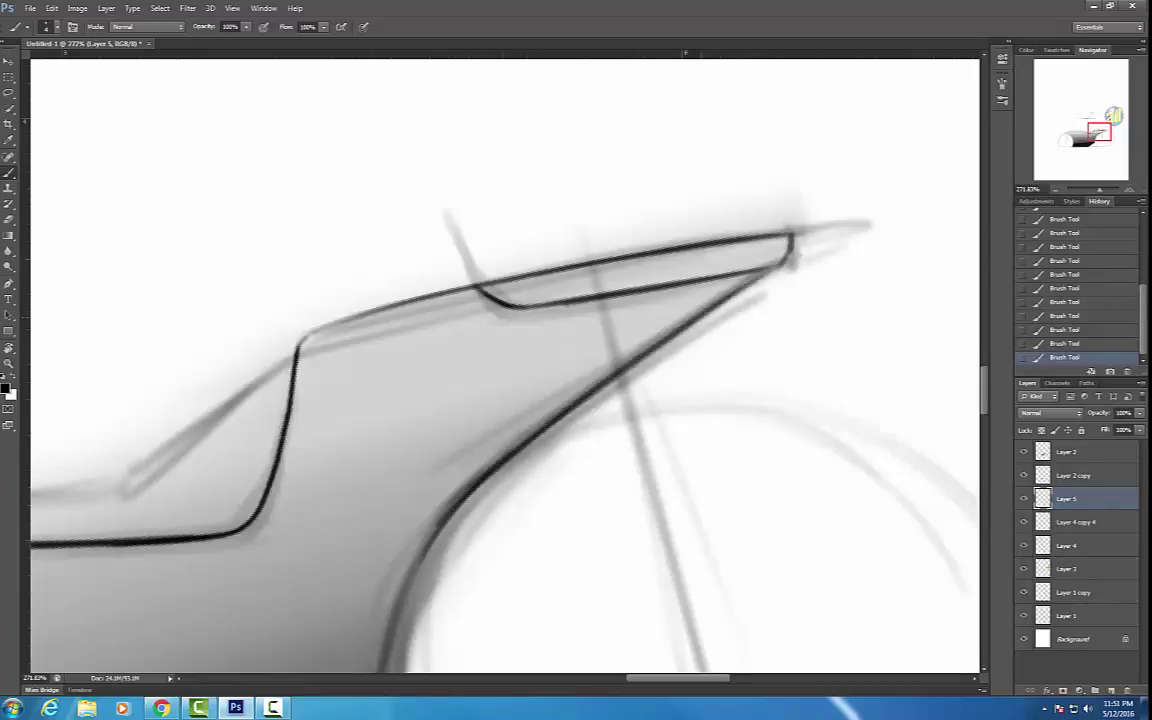
drag(704, 312, 788, 259)
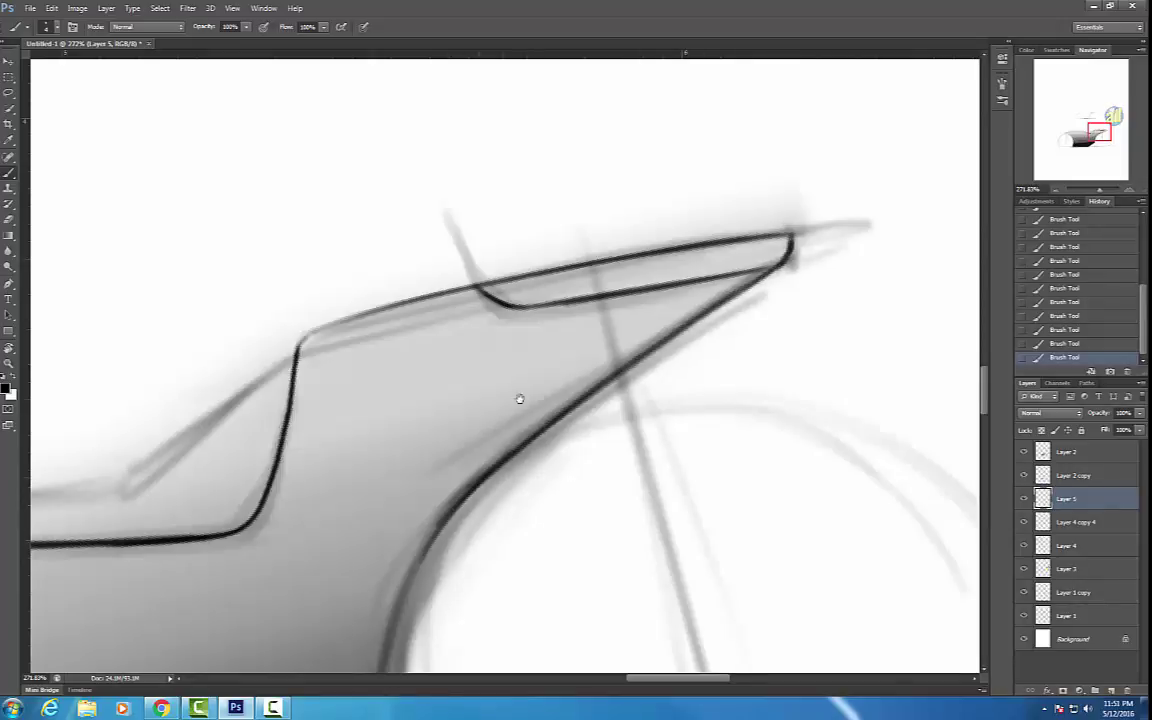
drag(520, 399, 557, 231)
drag(482, 350, 259, 599)
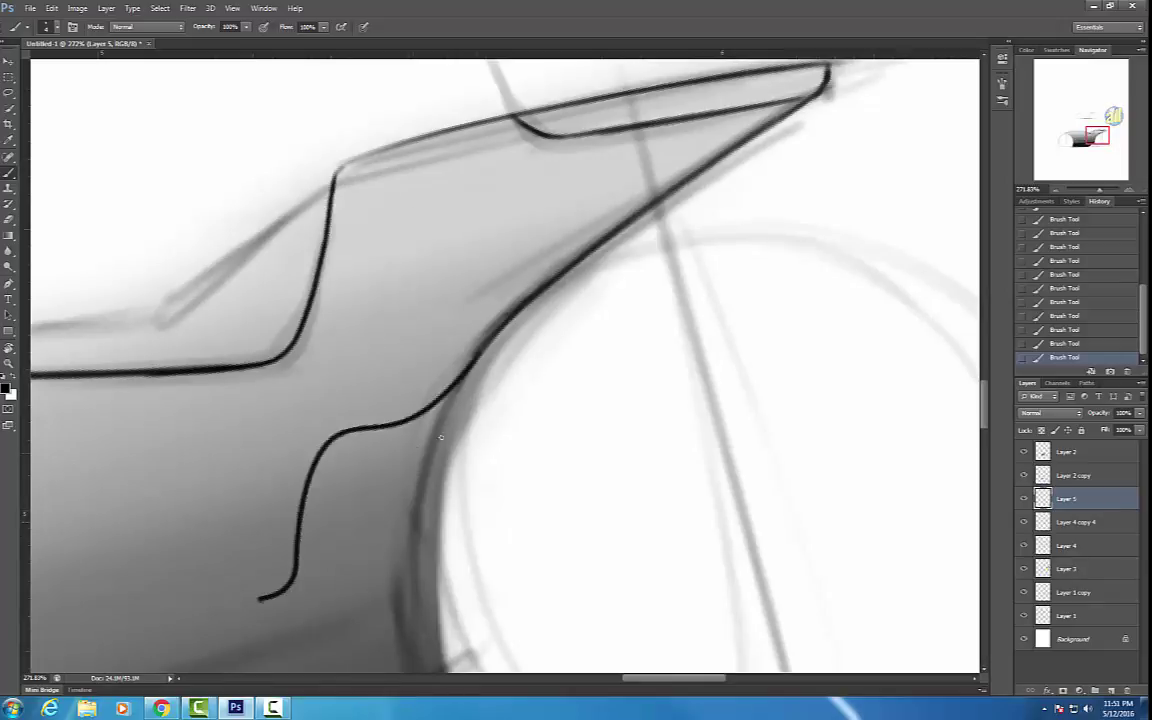
key(ctrl+z)
Ink the rear wheel arch in black from the tail's underside down to the dark lower body with overlapping strokes.
scroll(468, 406, down, 3)
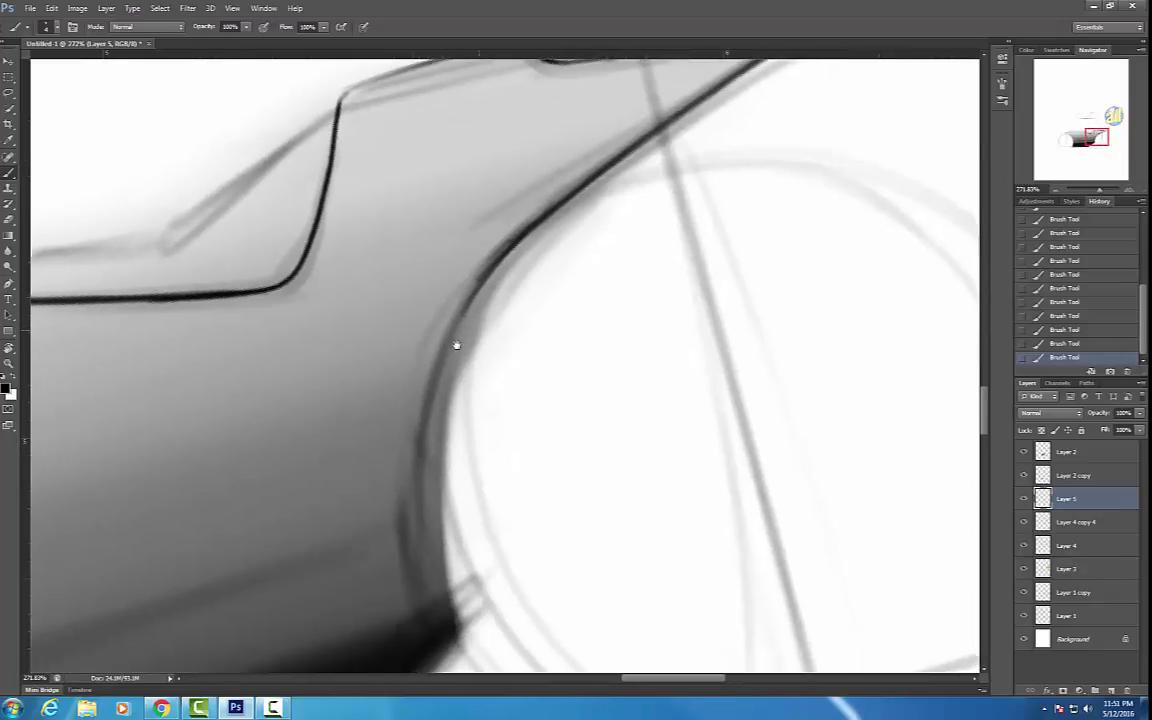
drag(427, 424, 443, 402)
drag(505, 338, 478, 365)
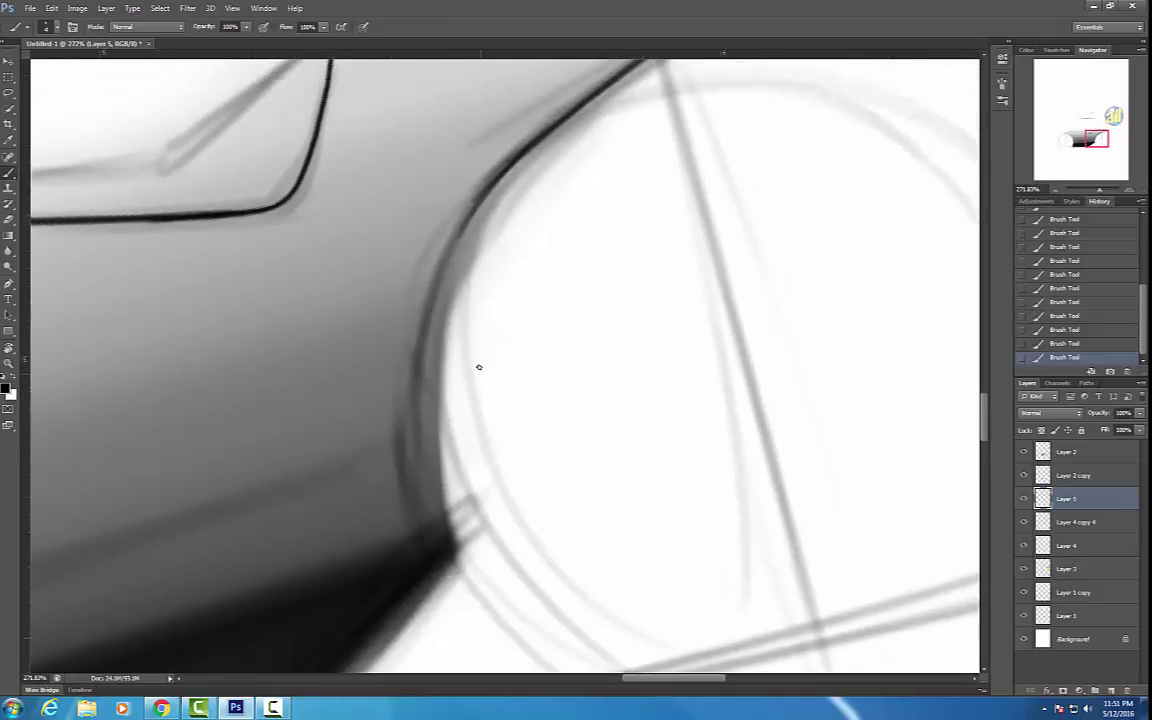
mouse_move(460, 275)
mouse_down()
mouse_move(442, 347)
mouse_move(397, 423)
mouse_up()
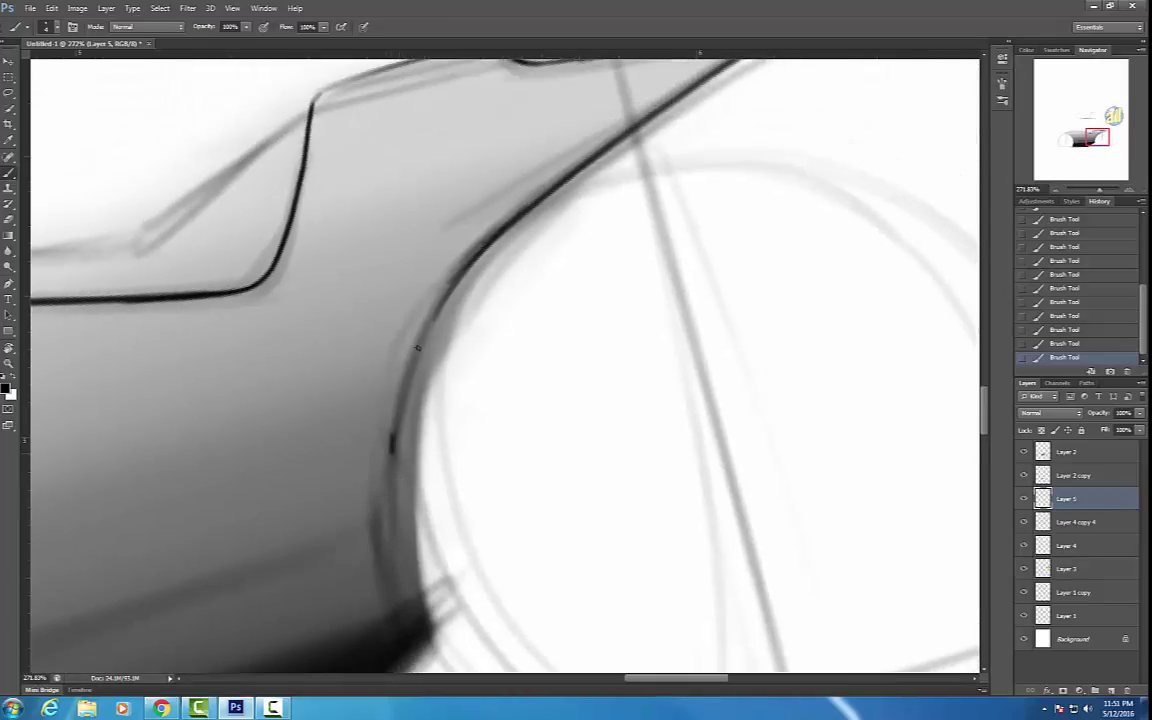
drag(418, 348, 390, 452)
mouse_move(464, 274)
mouse_down()
mouse_move(390, 420)
mouse_move(475, 257)
mouse_move(412, 375)
mouse_up()
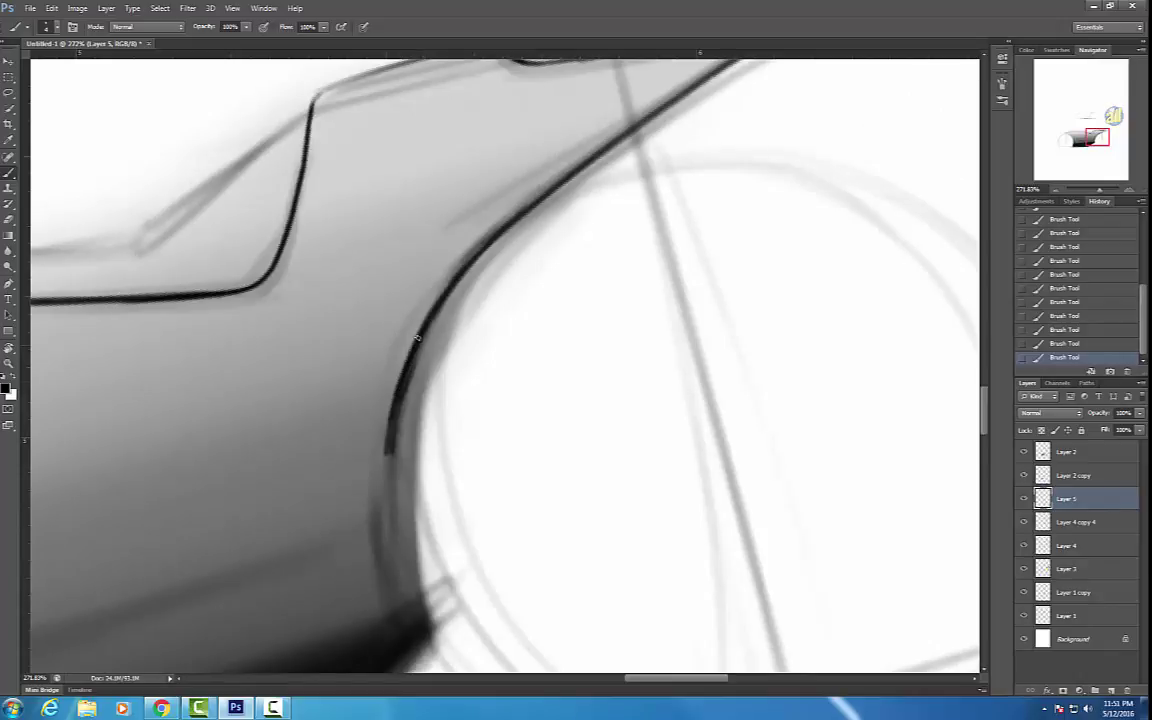
drag(388, 451, 409, 586)
drag(392, 455, 410, 598)
Ink the seat's upper edge in black from the seat line's front end to the bend below the tail.
drag(586, 437, 668, 396)
mouse_move(477, 384)
mouse_down()
mouse_move(713, 460)
mouse_move(712, 472)
mouse_up()
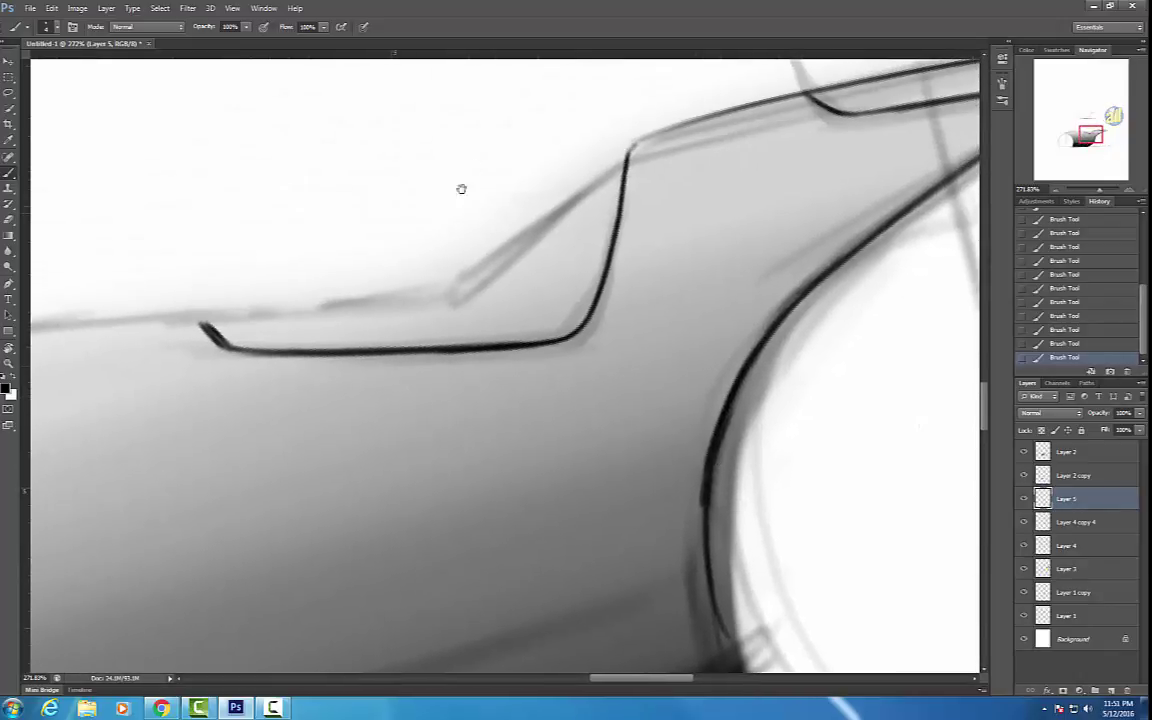
drag(449, 262, 640, 231)
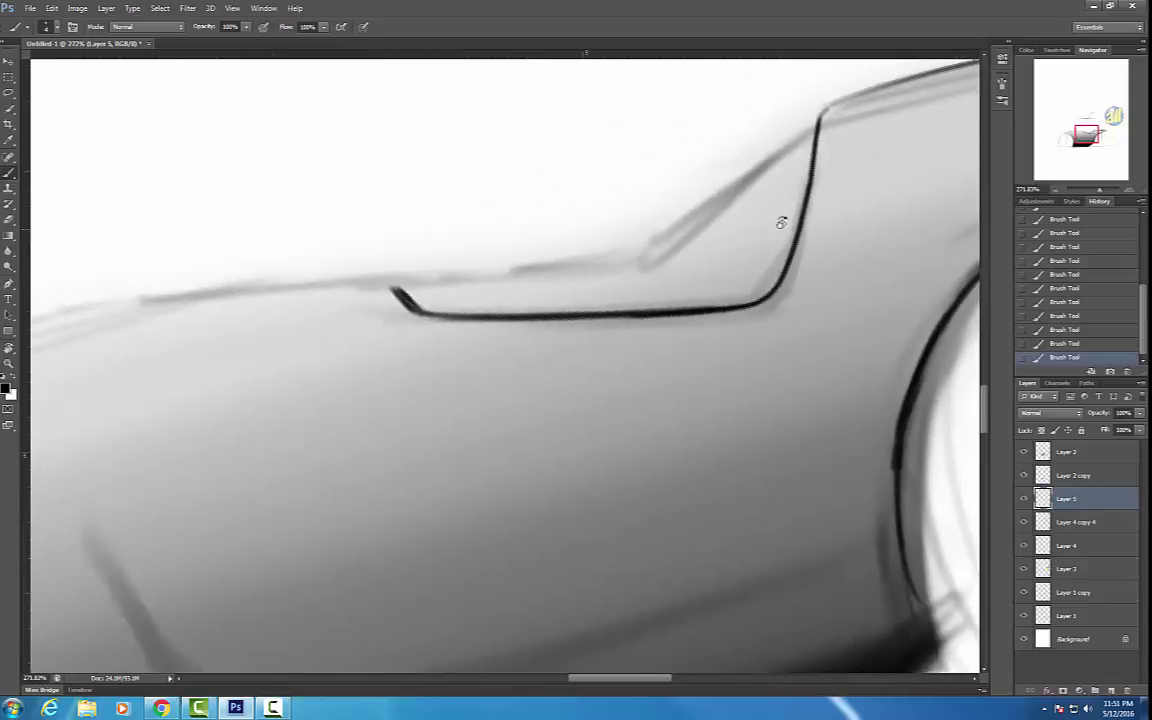
key(r)
drag(782, 219, 729, 141)
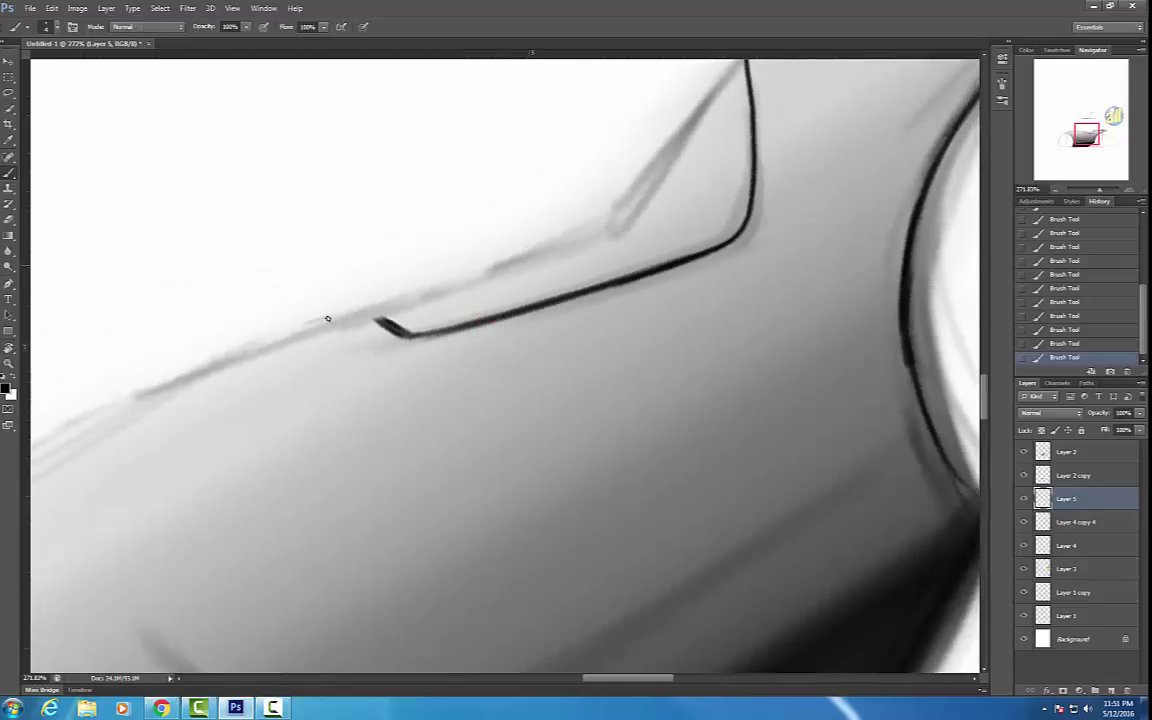
drag(316, 326, 587, 233)
mouse_move(368, 314)
mouse_down()
mouse_move(619, 214)
mouse_move(618, 196)
mouse_move(555, 250)
mouse_move(618, 207)
mouse_up()
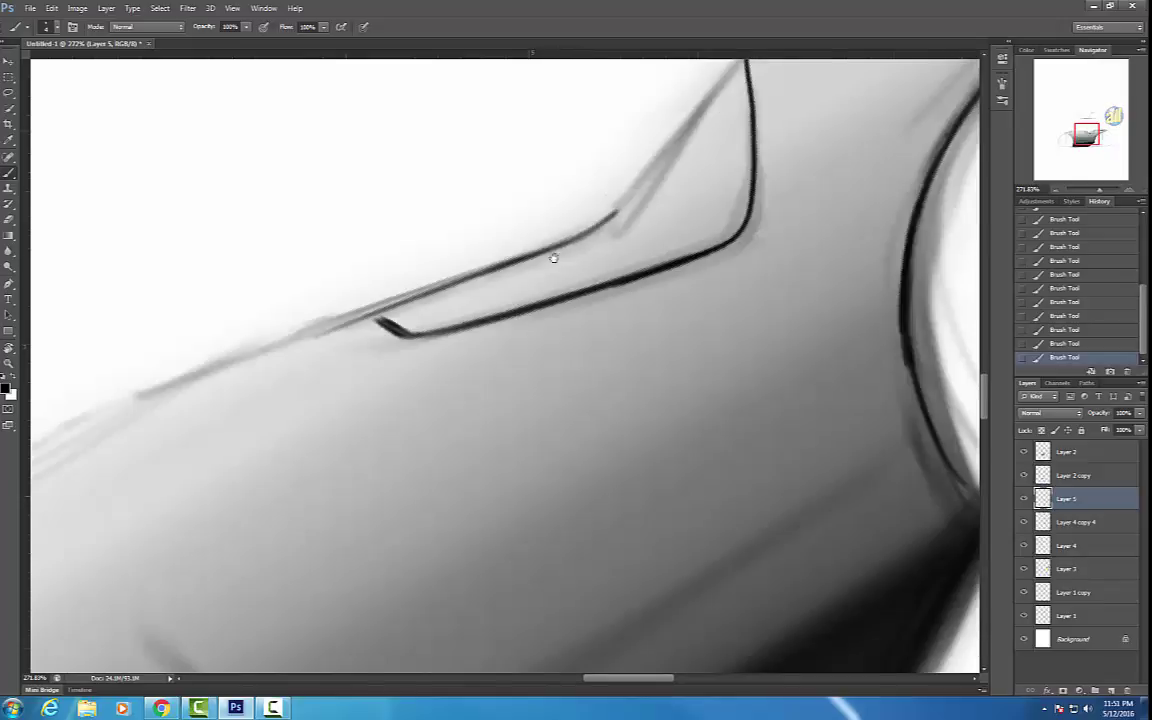
Ink the seat's sloping back edge in black from the bend up to the tail's front corner with overlapping strokes.
drag(554, 258, 390, 380)
drag(442, 344, 532, 246)
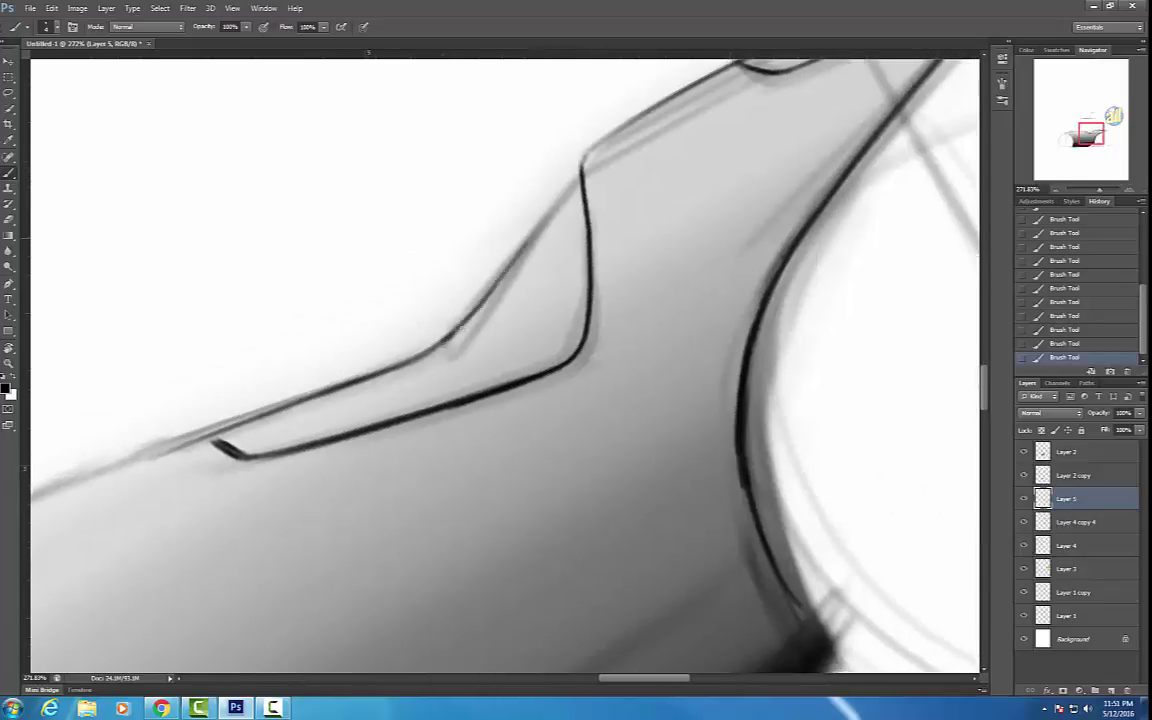
drag(466, 326, 540, 220)
drag(446, 346, 538, 220)
drag(462, 317, 582, 160)
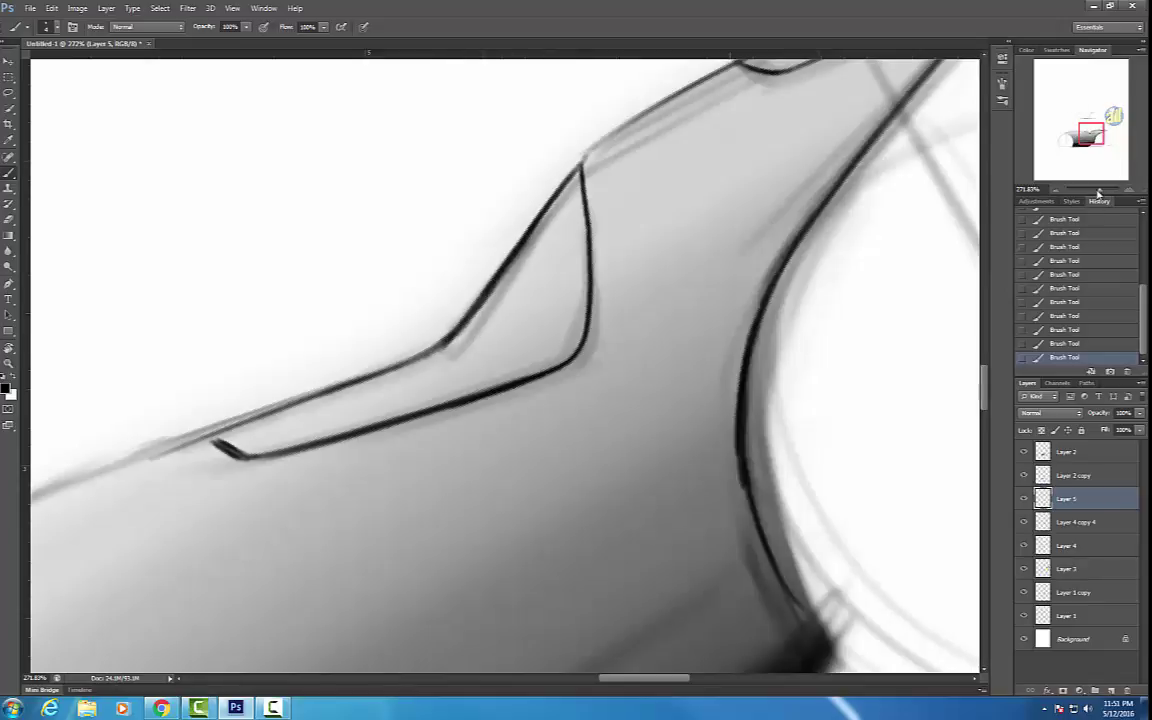
Trace the nose's inner panel line in black, from the front tip to the short notch at the body's upper edge.
drag(1098, 191, 1091, 193)
drag(674, 306, 850, 179)
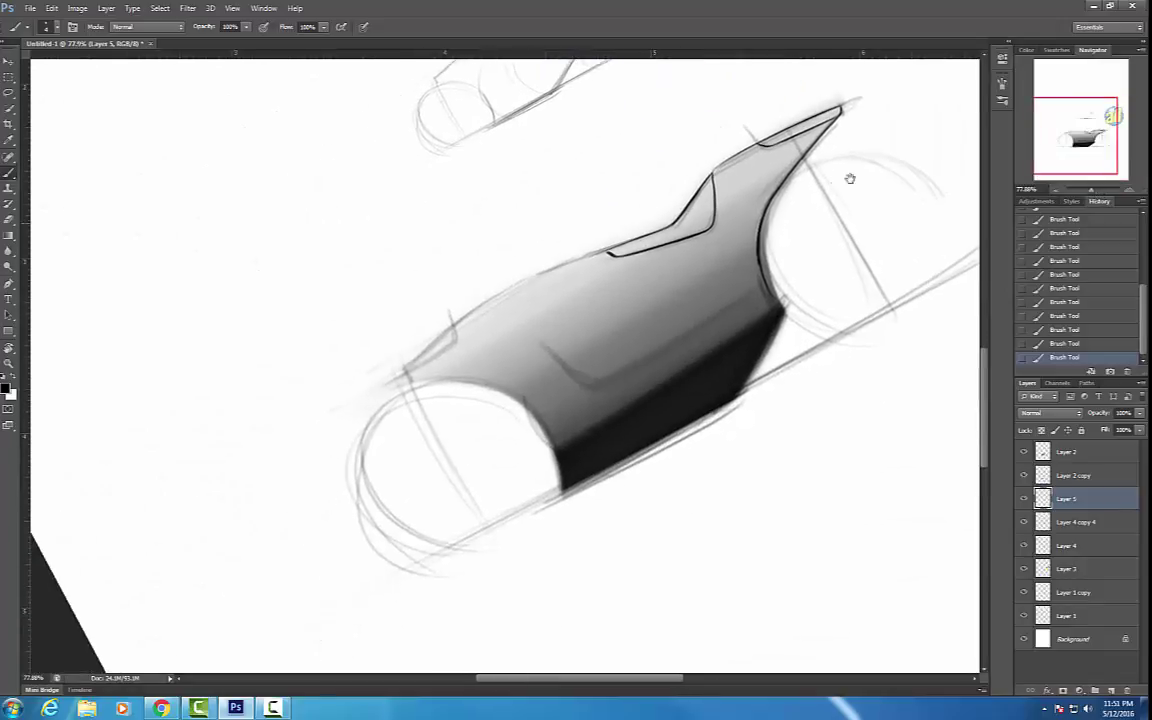
drag(1091, 190, 1099, 190)
mouse_move(530, 305)
mouse_down()
mouse_move(680, 251)
mouse_move(670, 248)
mouse_up()
drag(365, 339, 503, 243)
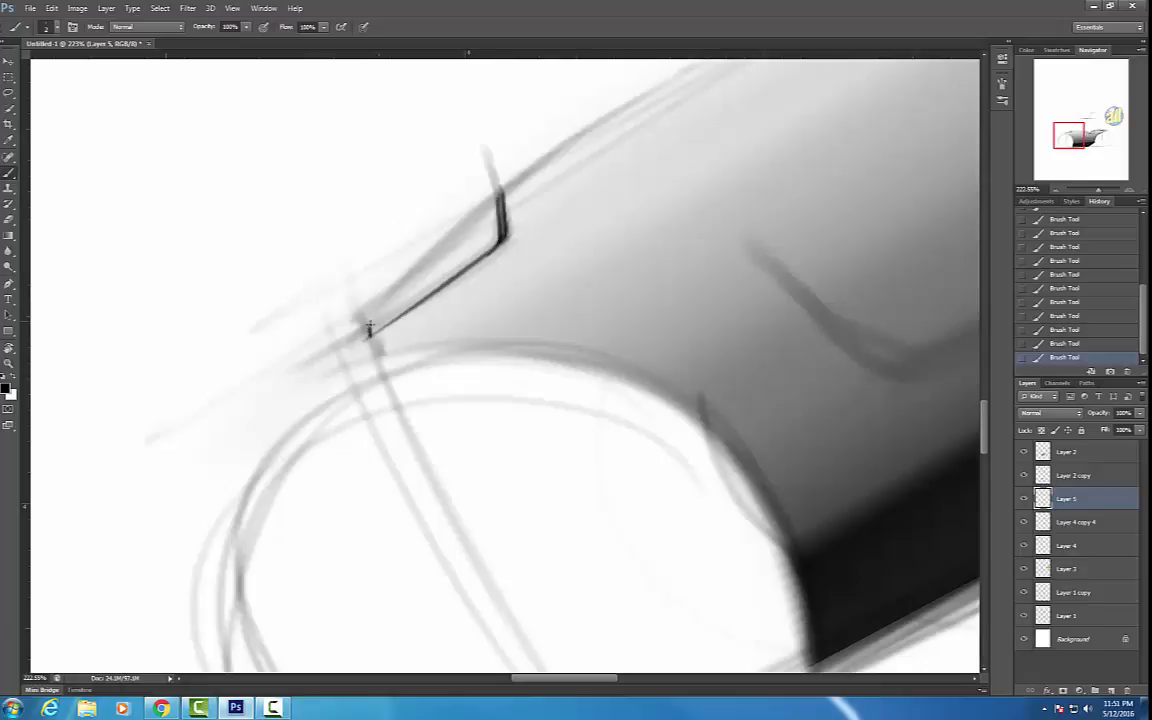
Ink the body's upper edge in black from the nose tip past the panel notch towards the tank with overlapping strokes.
drag(368, 330, 445, 242)
drag(402, 281, 433, 260)
drag(368, 325, 482, 218)
drag(382, 312, 503, 198)
mouse_move(408, 285)
mouse_down()
mouse_move(542, 160)
mouse_move(596, 129)
mouse_up()
drag(423, 275, 699, 63)
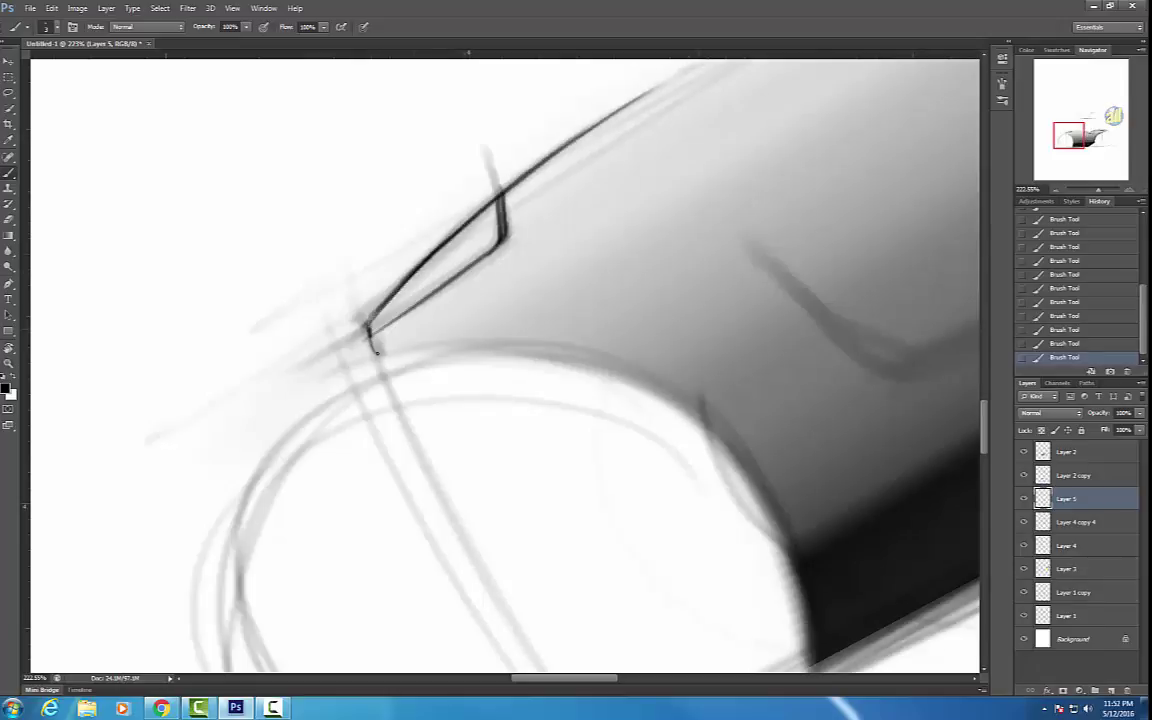
Ink the front wheel arch in black from the nose tip along the upper curve of the arch.
mouse_move(742, 312)
mouse_down()
mouse_move(702, 175)
mouse_move(548, 123)
mouse_move(476, 338)
mouse_up()
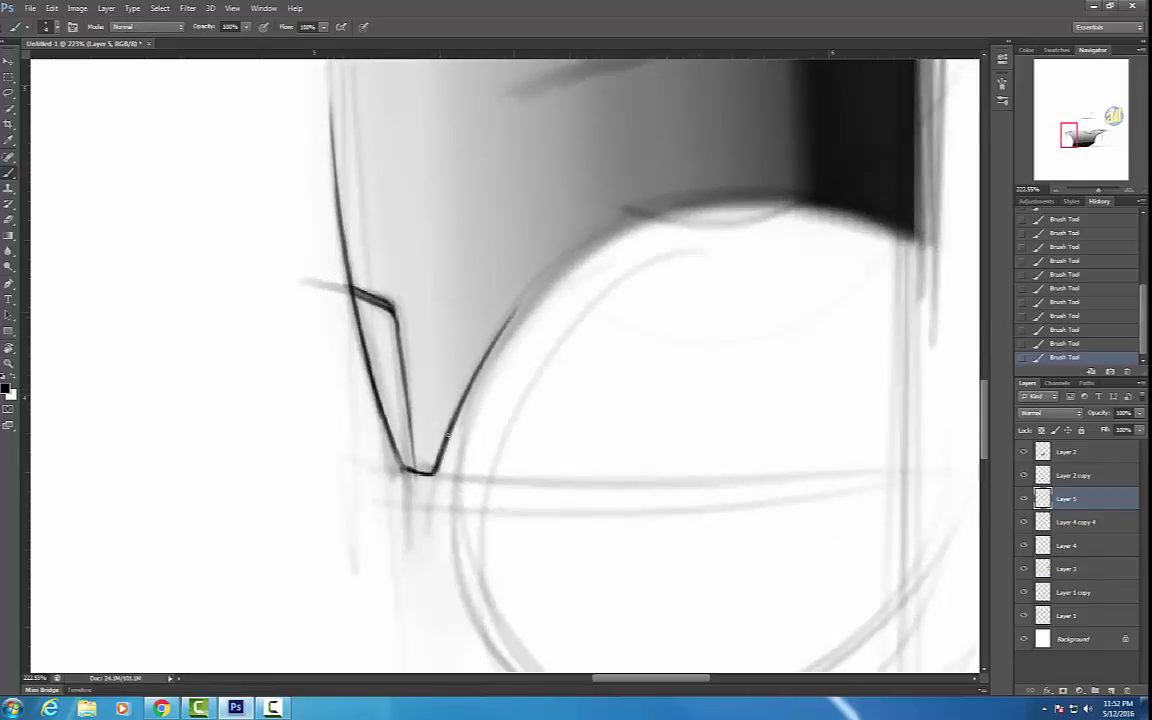
drag(436, 463, 536, 287)
drag(499, 335, 609, 229)
drag(520, 307, 635, 221)
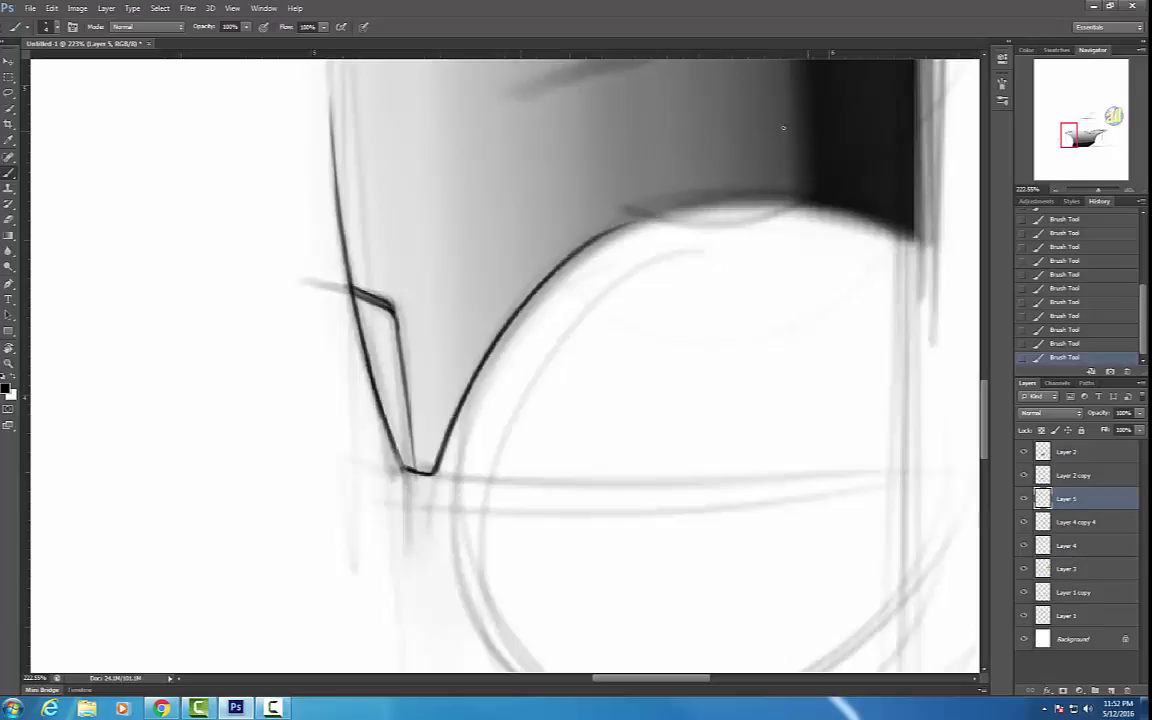
Add a new layer and draw one continuous black tank line along the upper contour between seat and nose.
drag(1098, 190, 1090, 190)
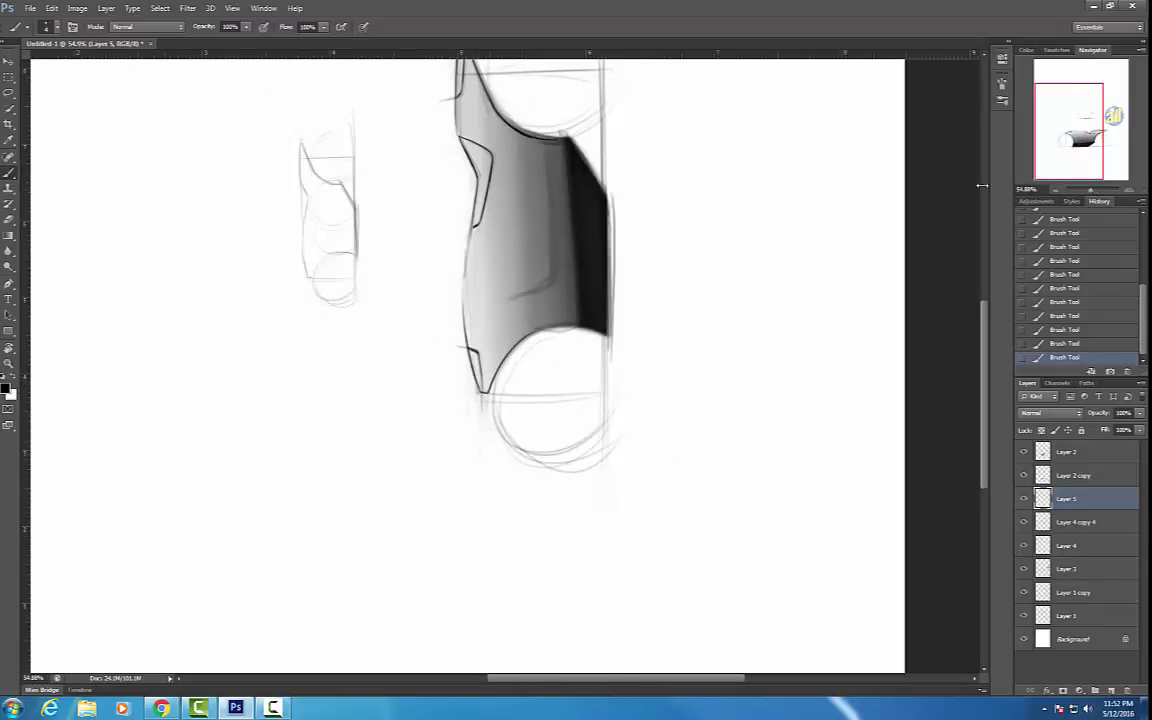
click(1095, 190)
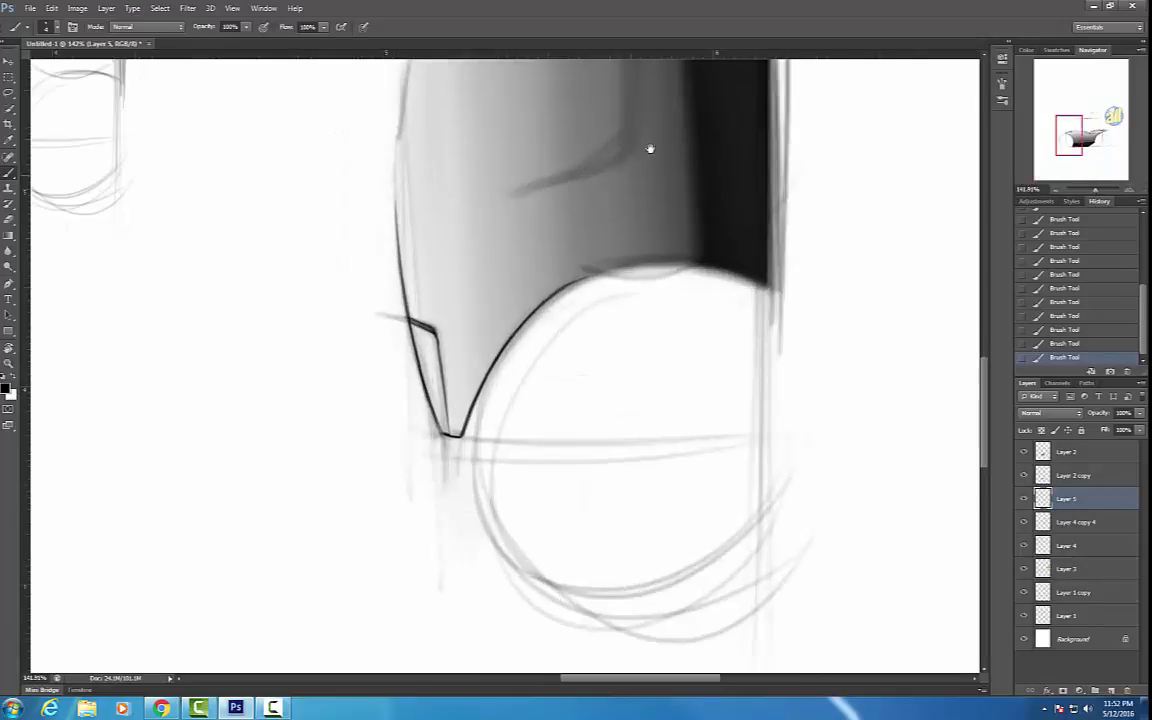
drag(650, 149, 676, 298)
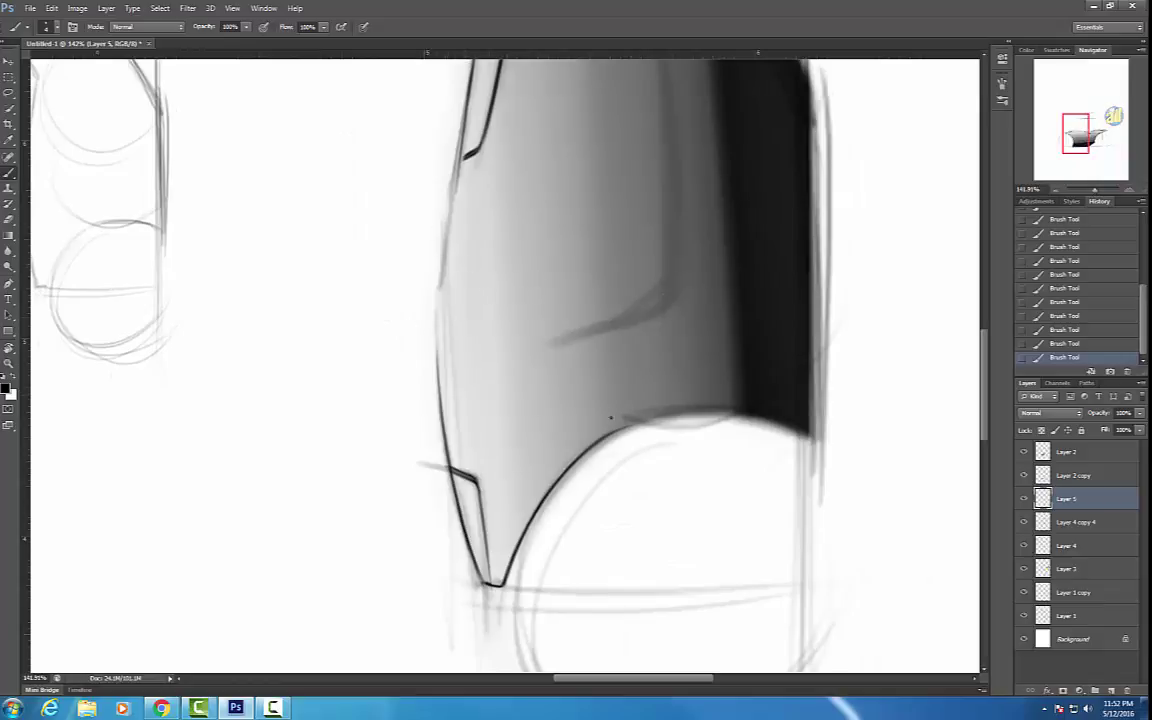
click(1110, 690)
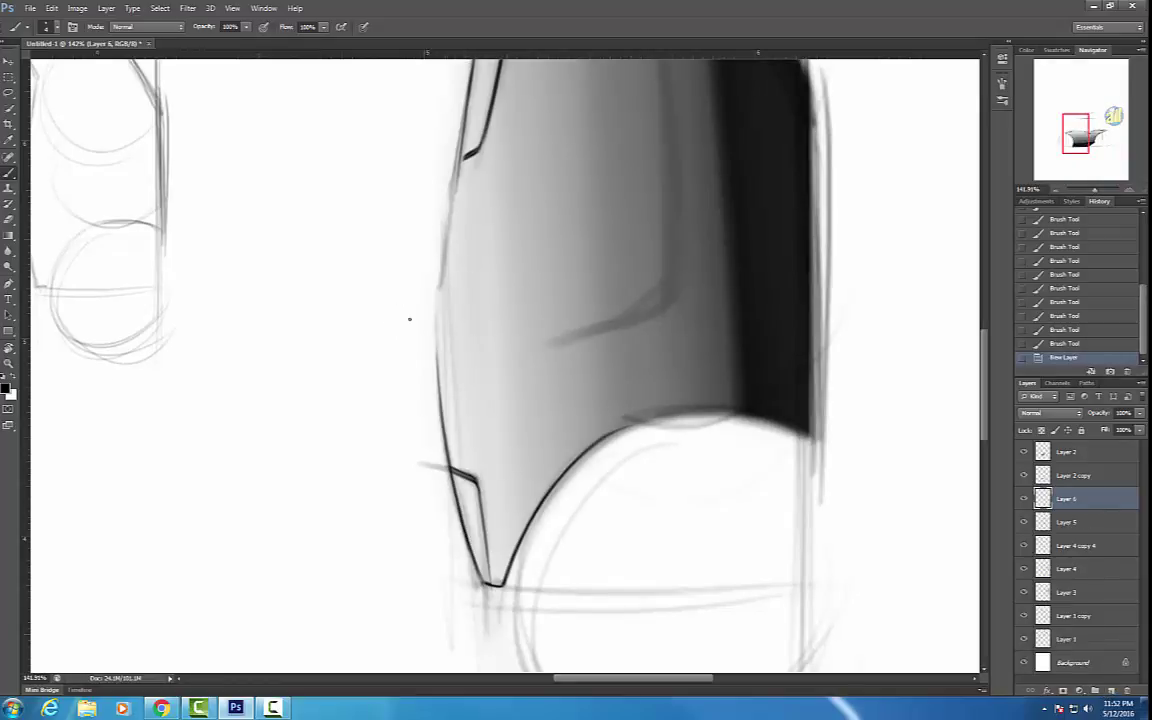
drag(468, 99, 470, 545)
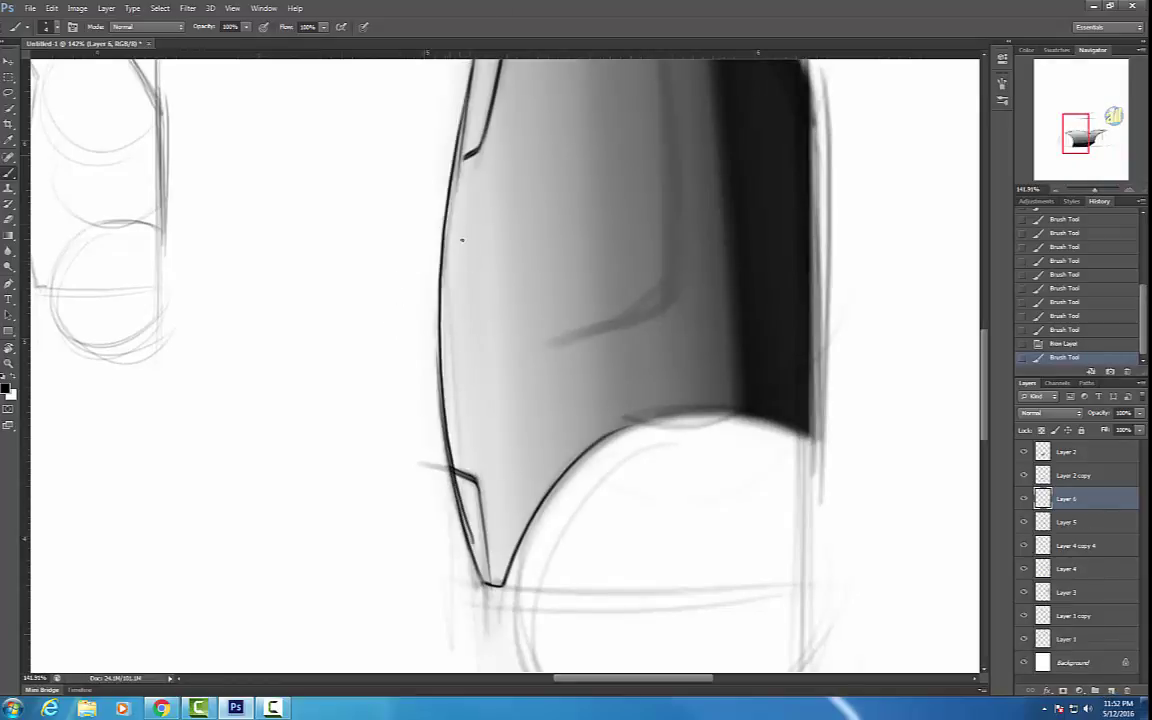
Warp the new tank line so it follows the seat edge and the body's upper contour.
drag(505, 163, 532, 300)
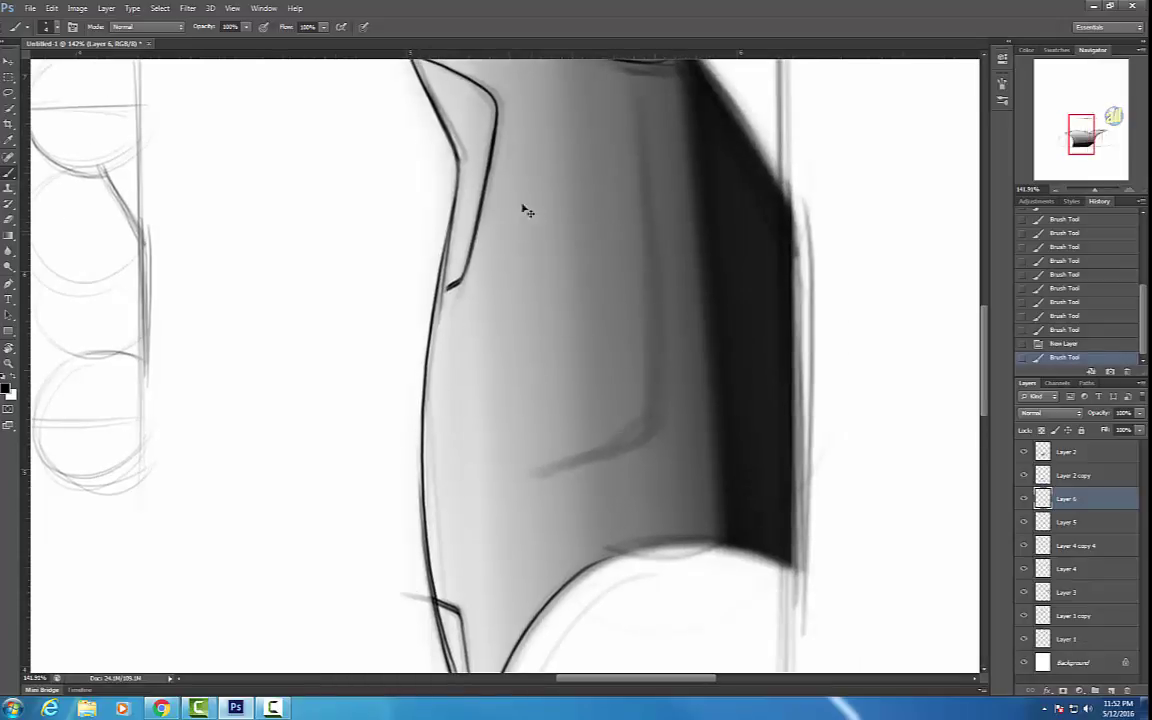
key(ctrl+t)
mouse_move(452, 226)
mouse_down()
mouse_move(452, 246)
mouse_move(454, 200)
mouse_move(442, 219)
mouse_move(443, 194)
mouse_up()
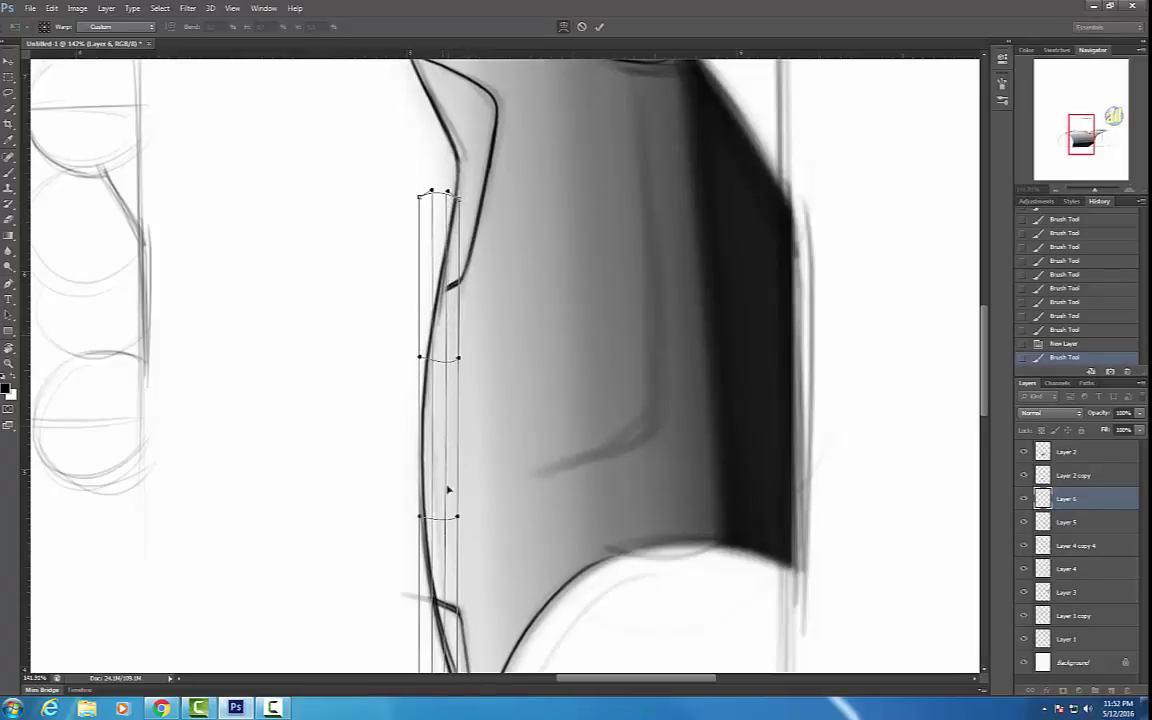
drag(431, 509, 427, 512)
key(Return)
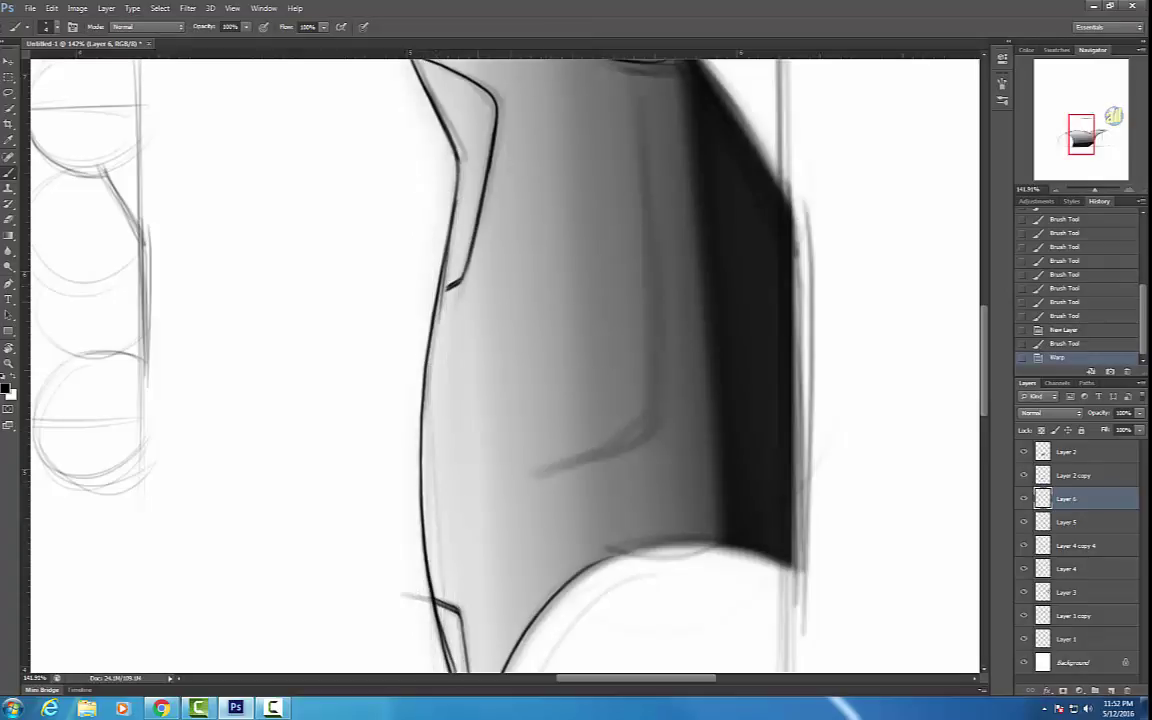
Erase the tank line's surplus ends where they overlap the seat edge and the nose.
key(e)
mouse_move(401, 217)
mouse_down()
mouse_move(411, 208)
mouse_move(384, 278)
mouse_up()
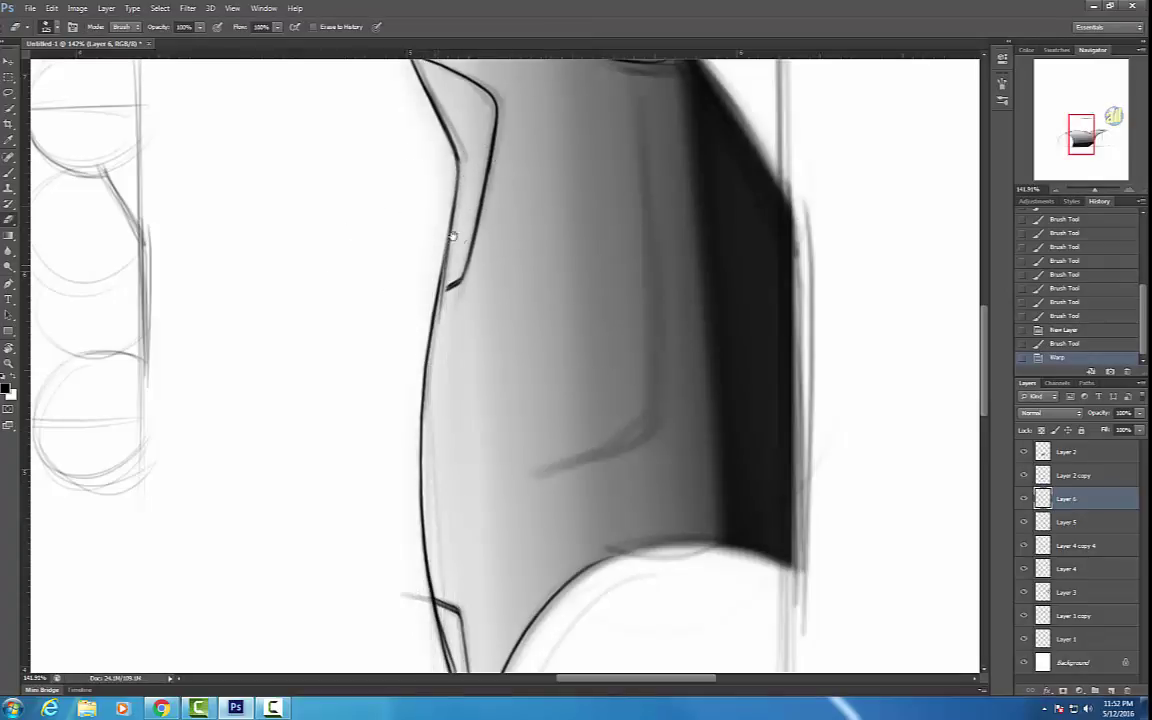
mouse_move(500, 342)
mouse_down()
mouse_move(504, 253)
mouse_move(480, 48)
mouse_up()
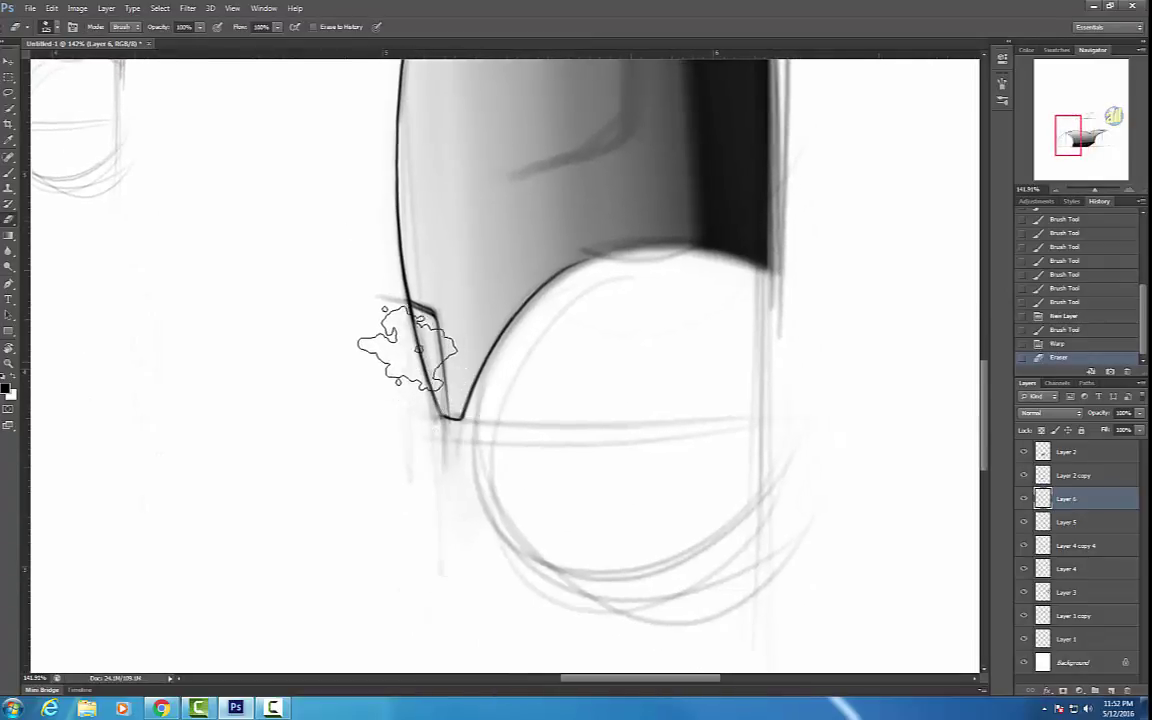
Level the canvas and toggle the visibility of Layer 3, Layer 1 copy, Layer 1 and Layer 2 to examine their contents.
key(r)
drag(725, 267, 563, 456)
key(h)
drag(758, 294, 566, 442)
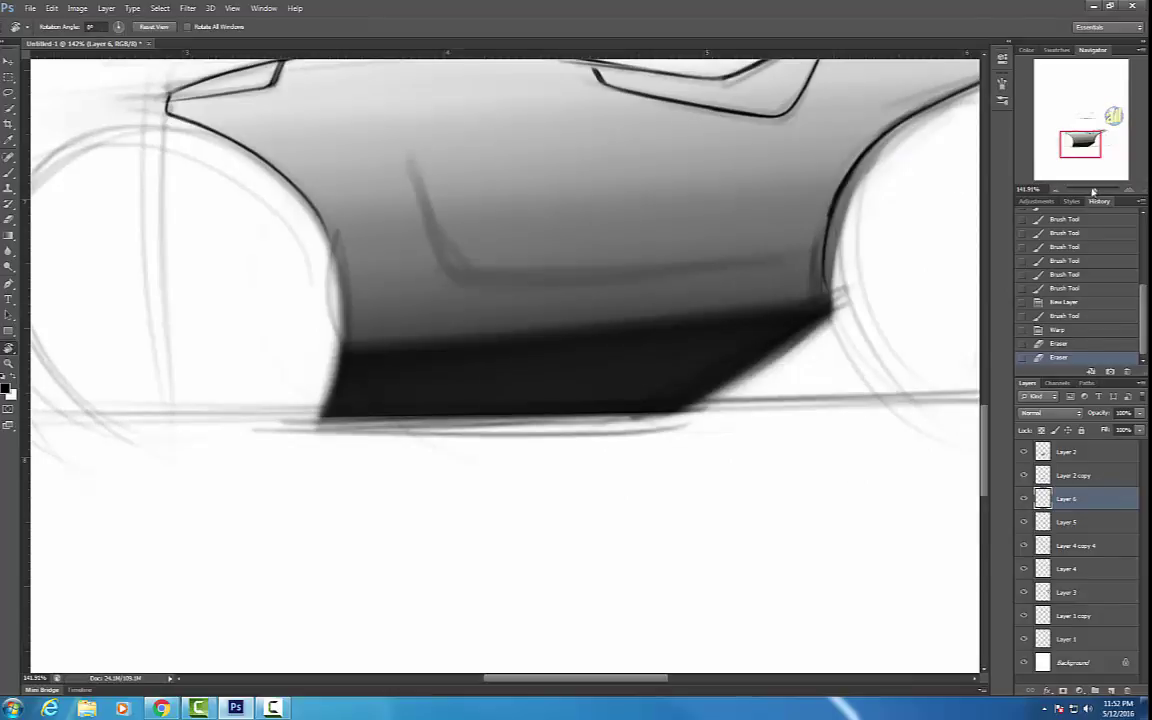
drag(1094, 190, 1089, 191)
drag(707, 249, 661, 292)
click(1024, 593)
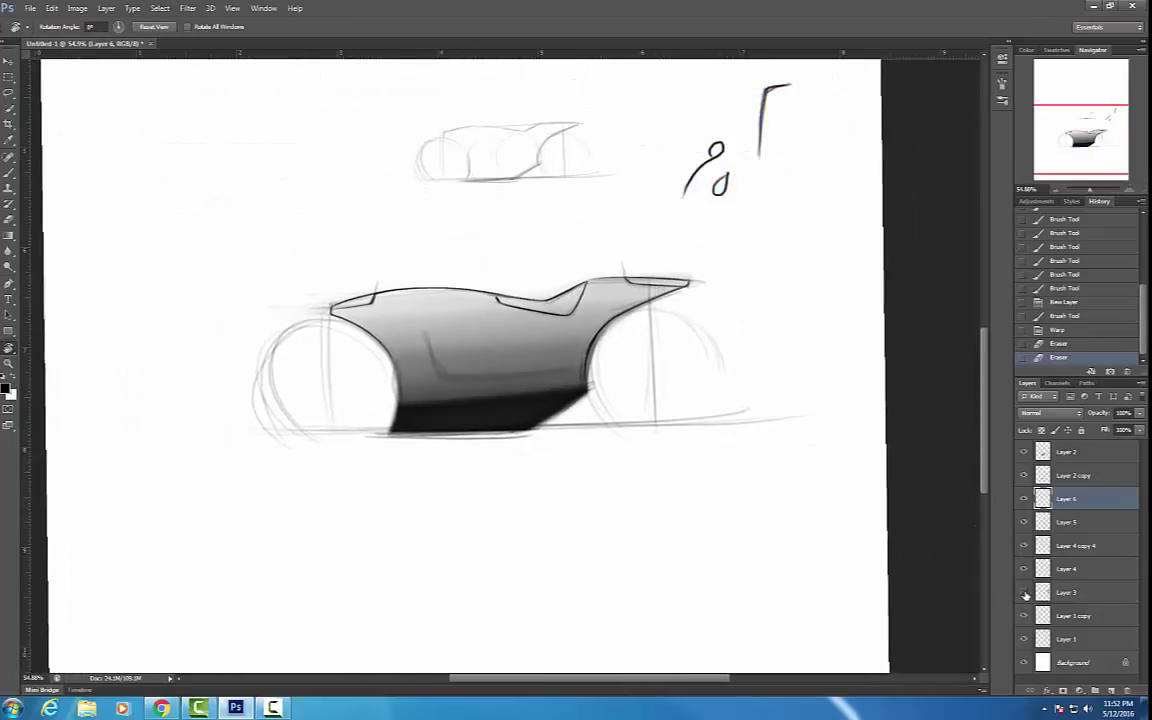
click(1024, 593)
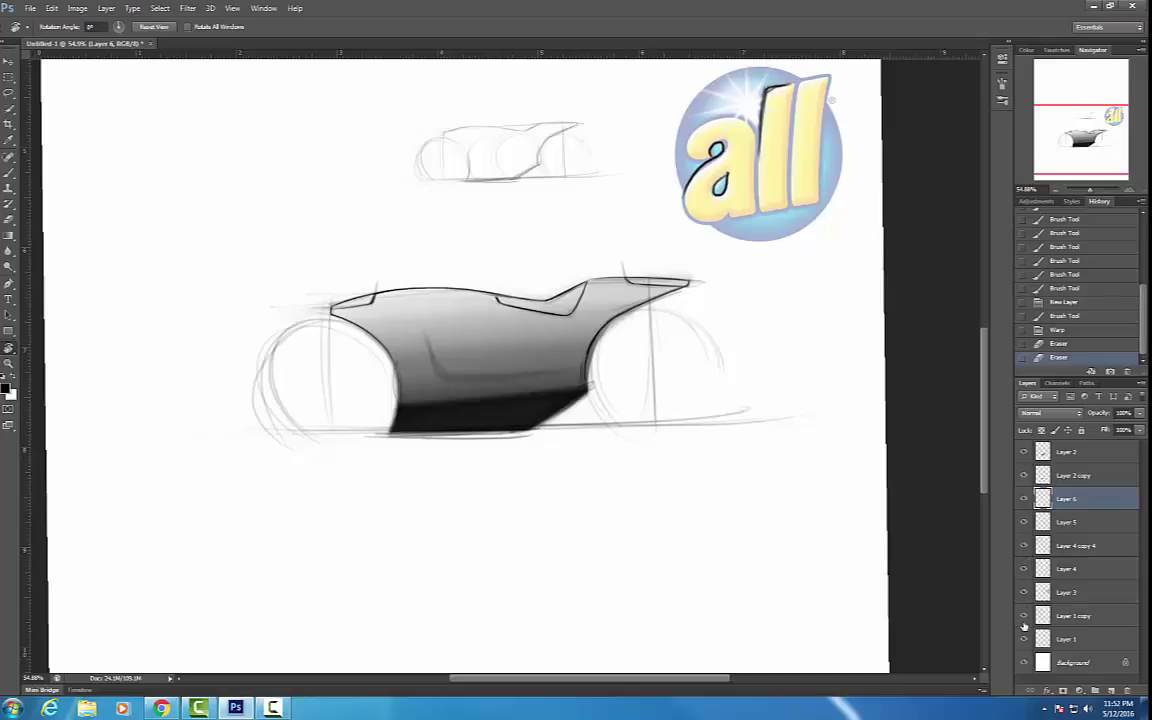
click(1025, 617)
click(1025, 617)
click(1025, 640)
click(1025, 640)
click(1025, 593)
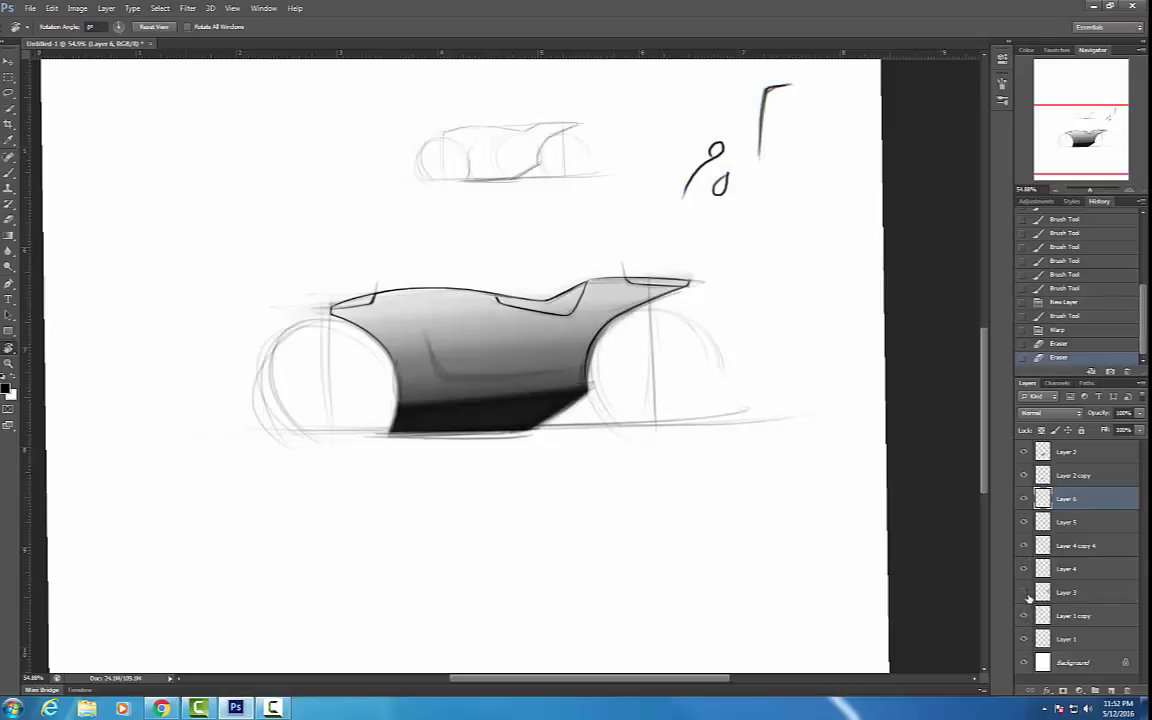
click(1025, 593)
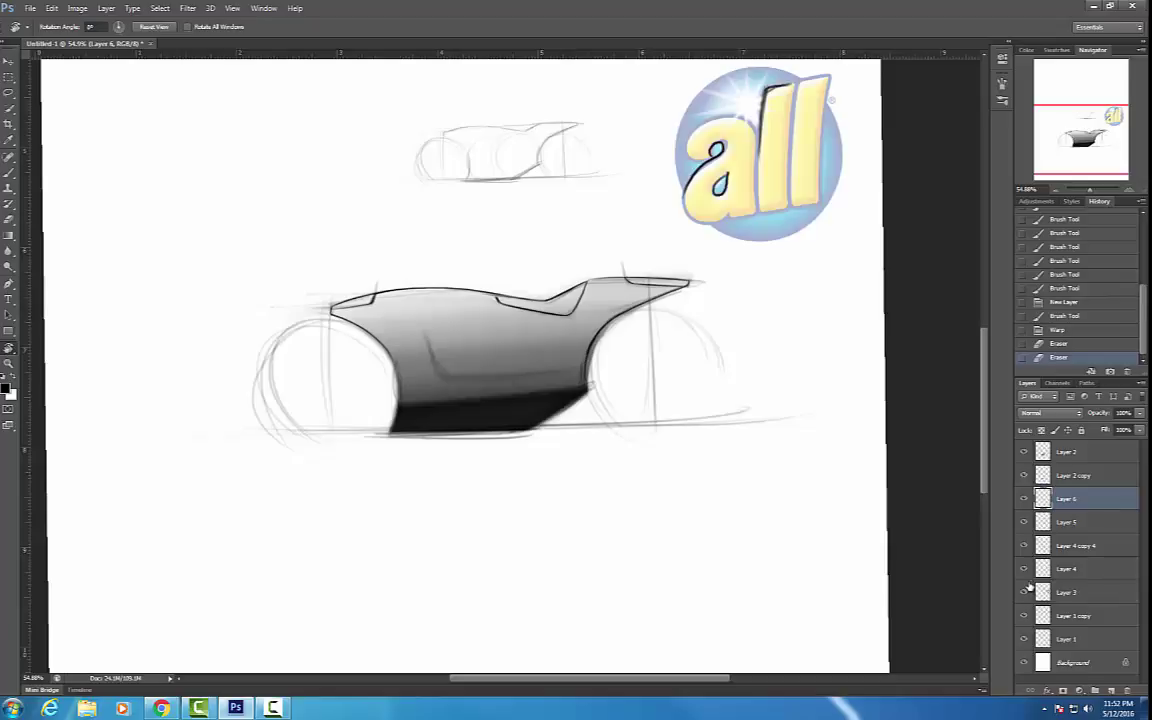
click(1024, 453)
click(1025, 455)
Duplicate the body shading on Layer 2 and erase the copy everywhere outside the seat inset.
alt+drag(1052, 455, 1043, 468)
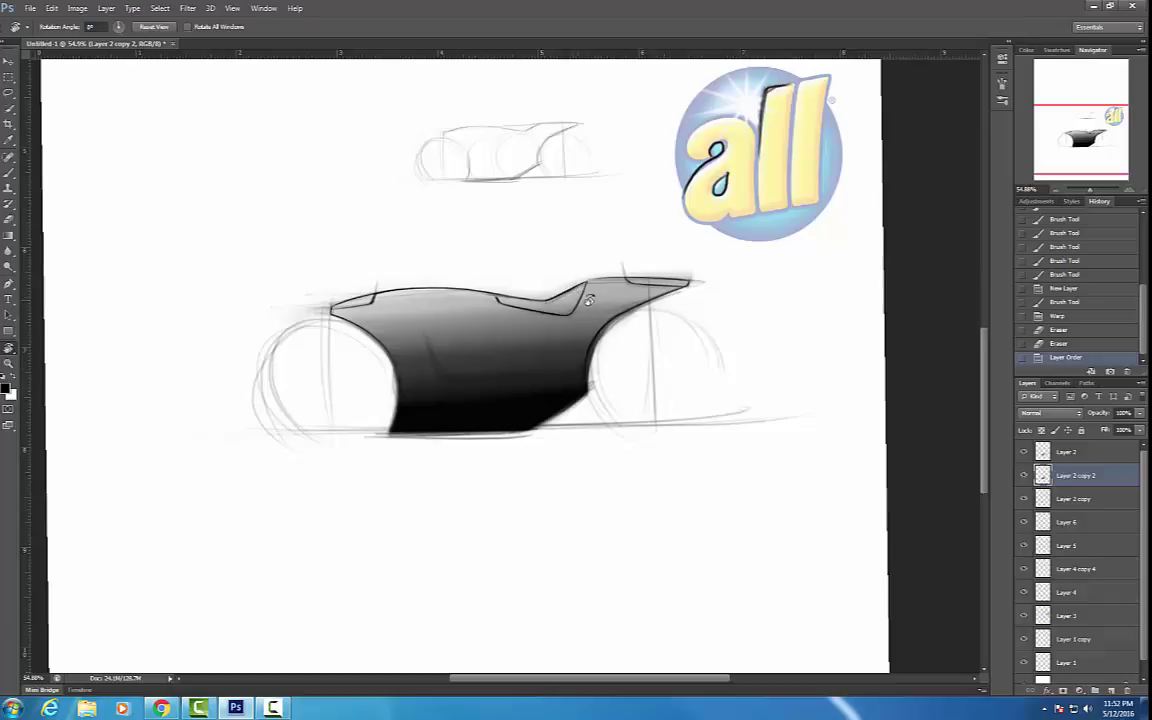
key(e)
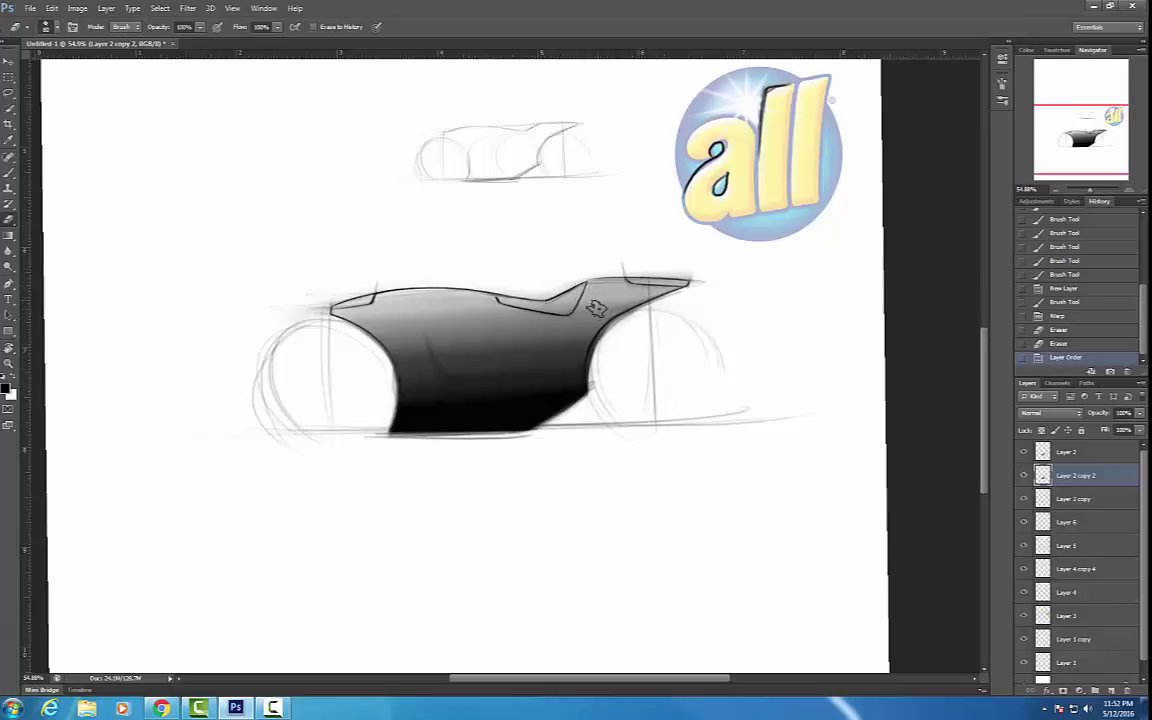
mouse_move(596, 308)
mouse_down()
mouse_move(586, 324)
mouse_move(615, 283)
mouse_move(560, 375)
mouse_move(622, 387)
mouse_up()
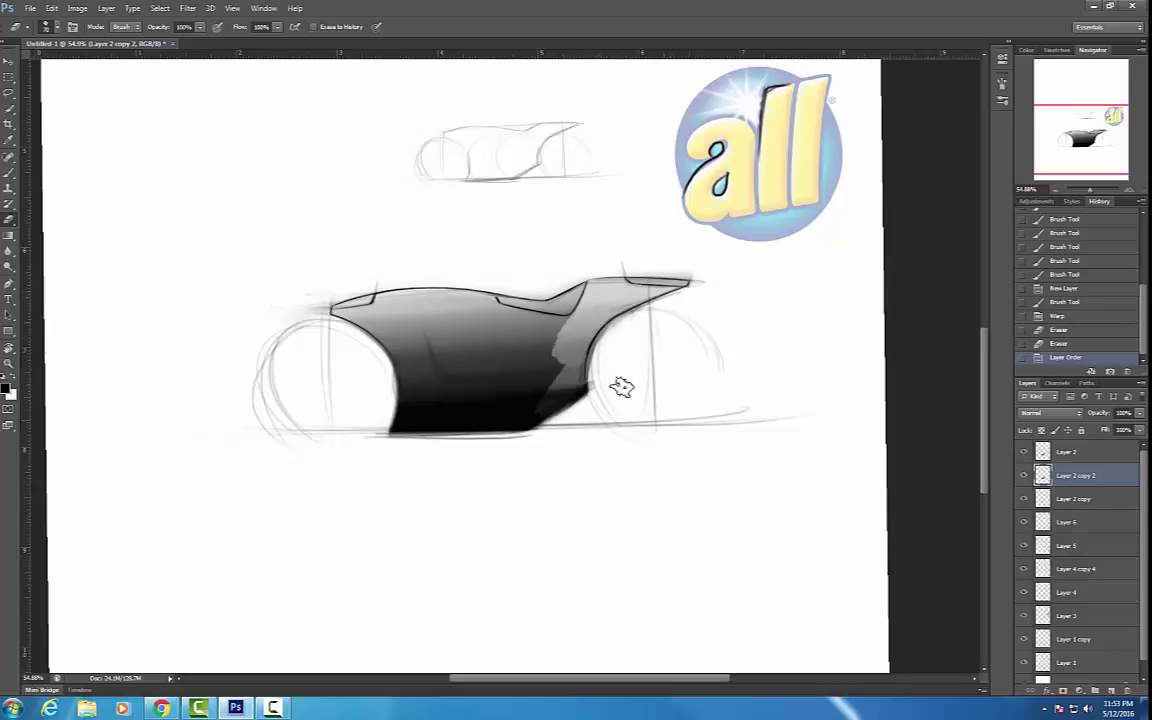
mouse_move(368, 312)
mouse_down()
mouse_move(320, 305)
mouse_move(335, 340)
mouse_move(404, 319)
mouse_move(391, 303)
mouse_move(360, 315)
mouse_move(592, 340)
mouse_move(360, 360)
mouse_move(470, 350)
mouse_move(427, 434)
mouse_up()
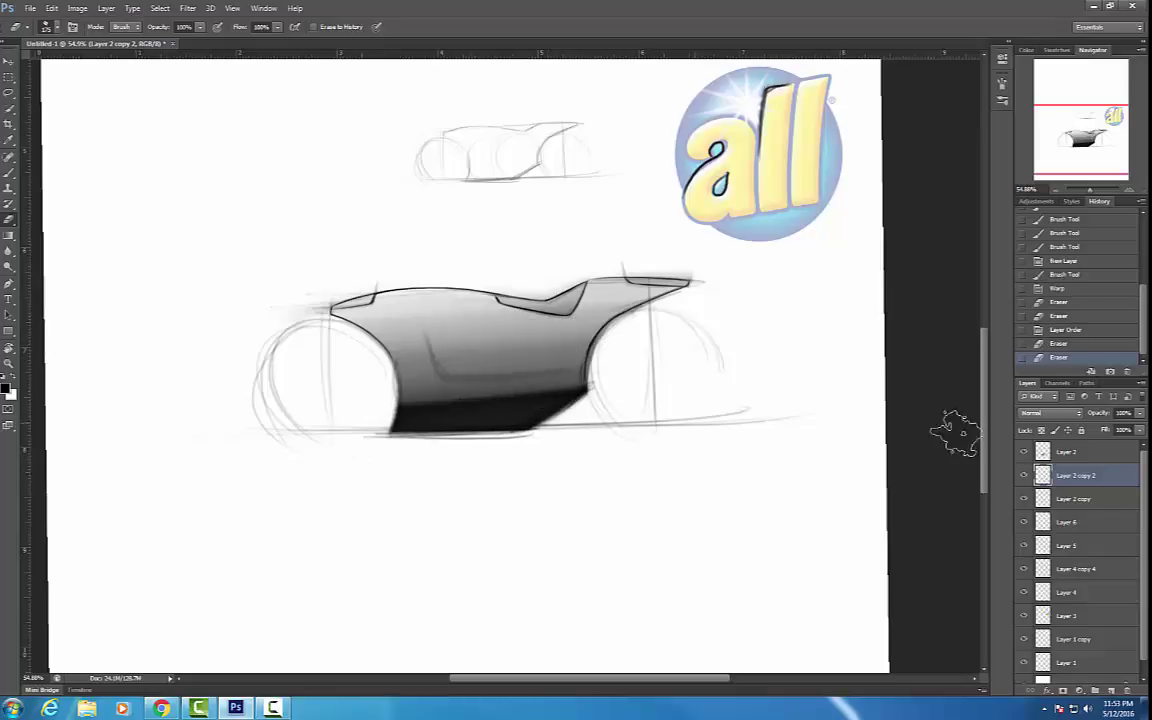
Duplicate the inset shading layer twice, merging each copy with its source, to darken the seat, nose and tail insets.
key(ctrl+j)
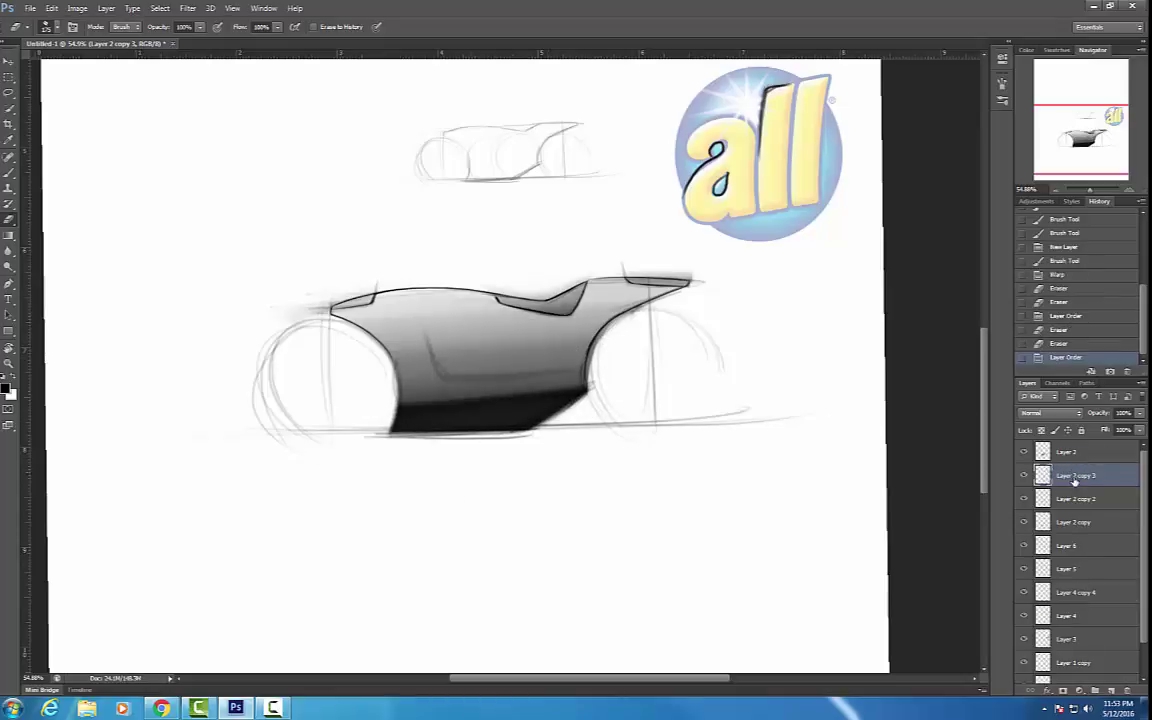
ctrl+click(1087, 499)
key(ctrl+e)
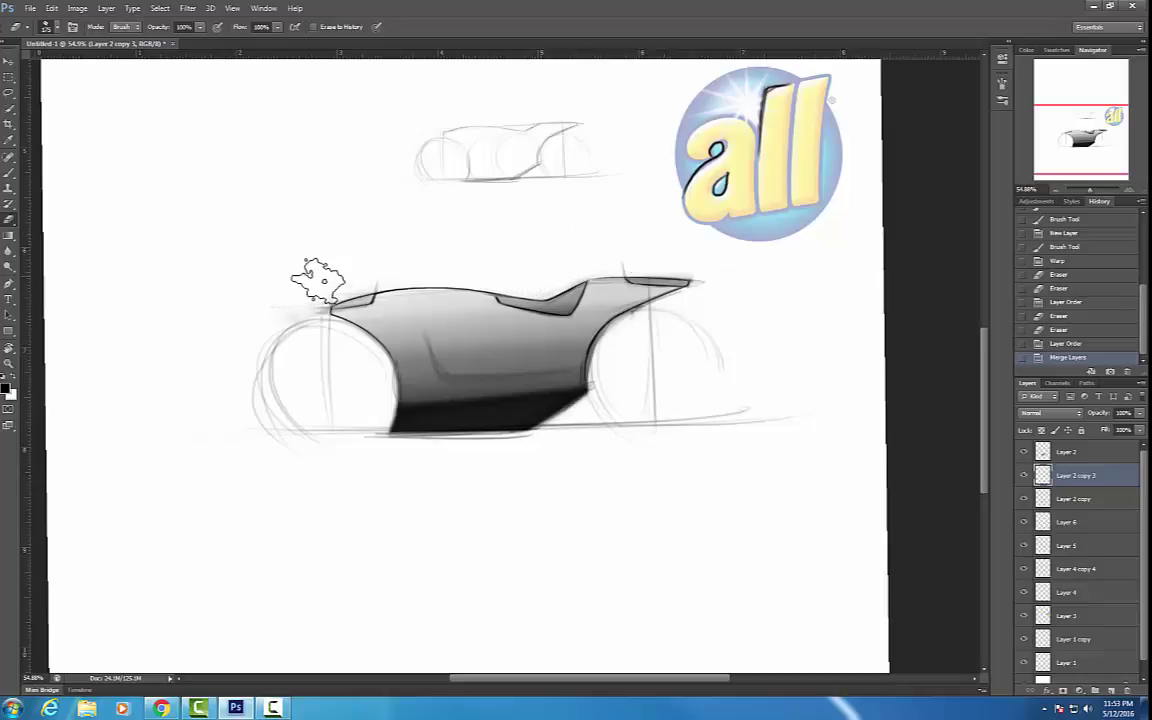
drag(303, 323, 276, 294)
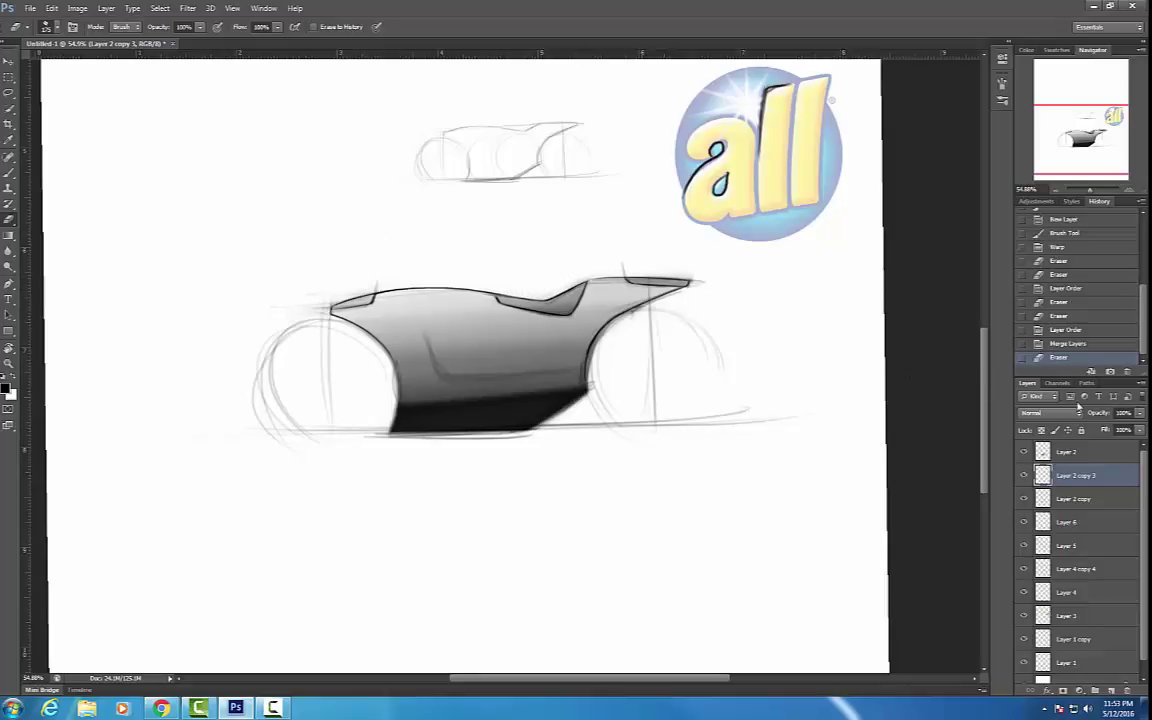
drag(1043, 468, 1087, 449)
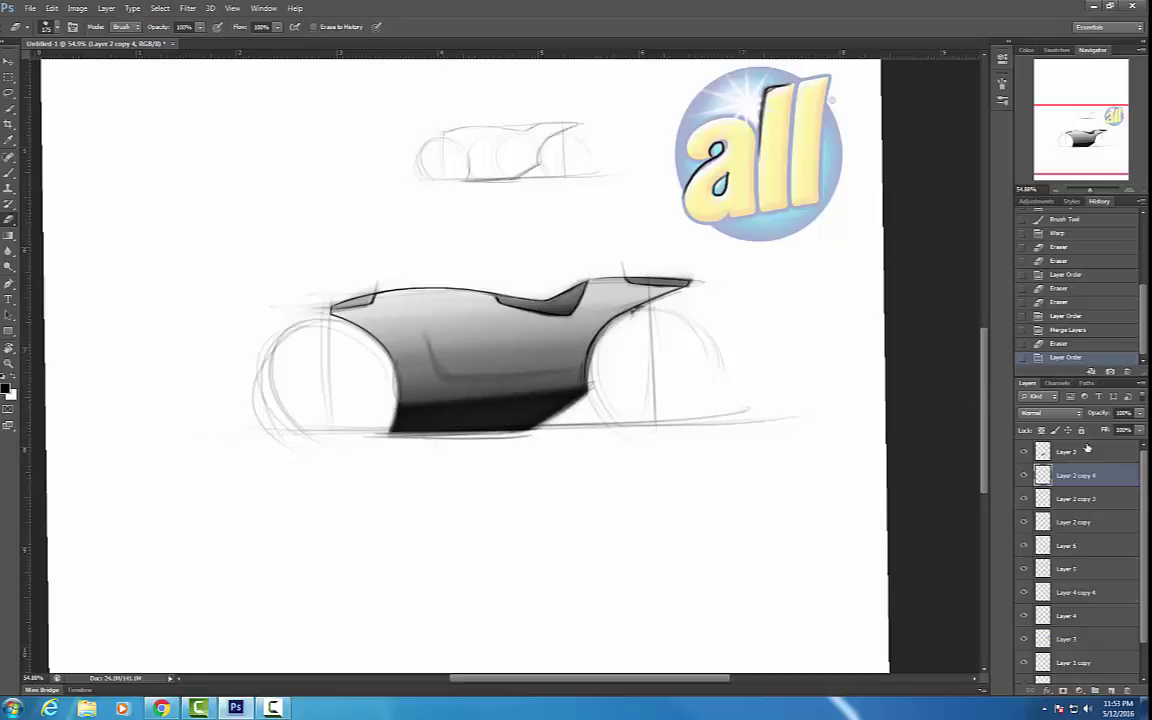
shift+click(1059, 498)
key(ctrl+e)
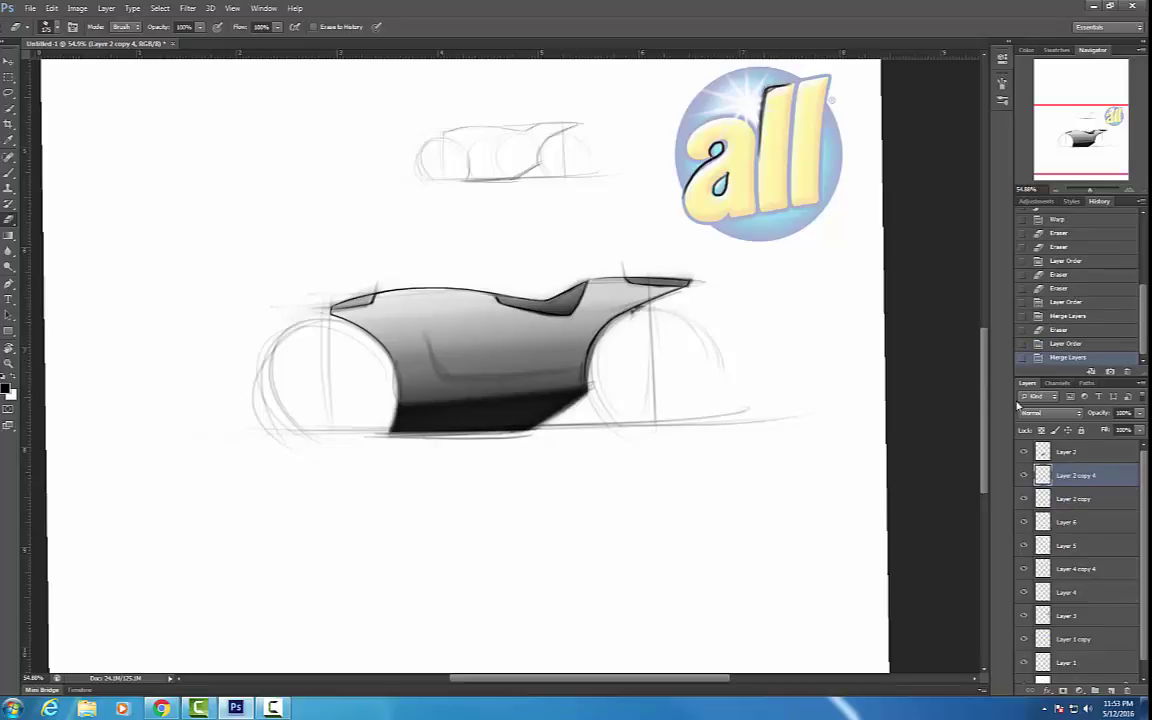
Erase the stray darkened shading around the tail tip and the nose.
drag(720, 316, 676, 288)
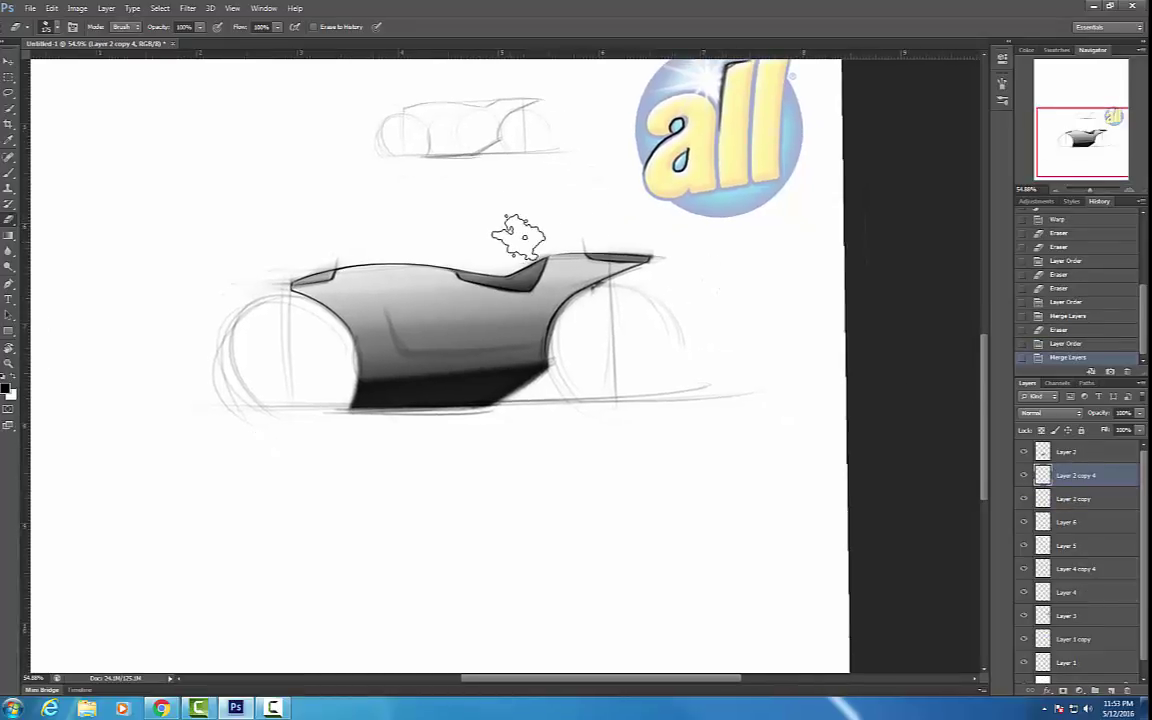
drag(681, 249, 666, 298)
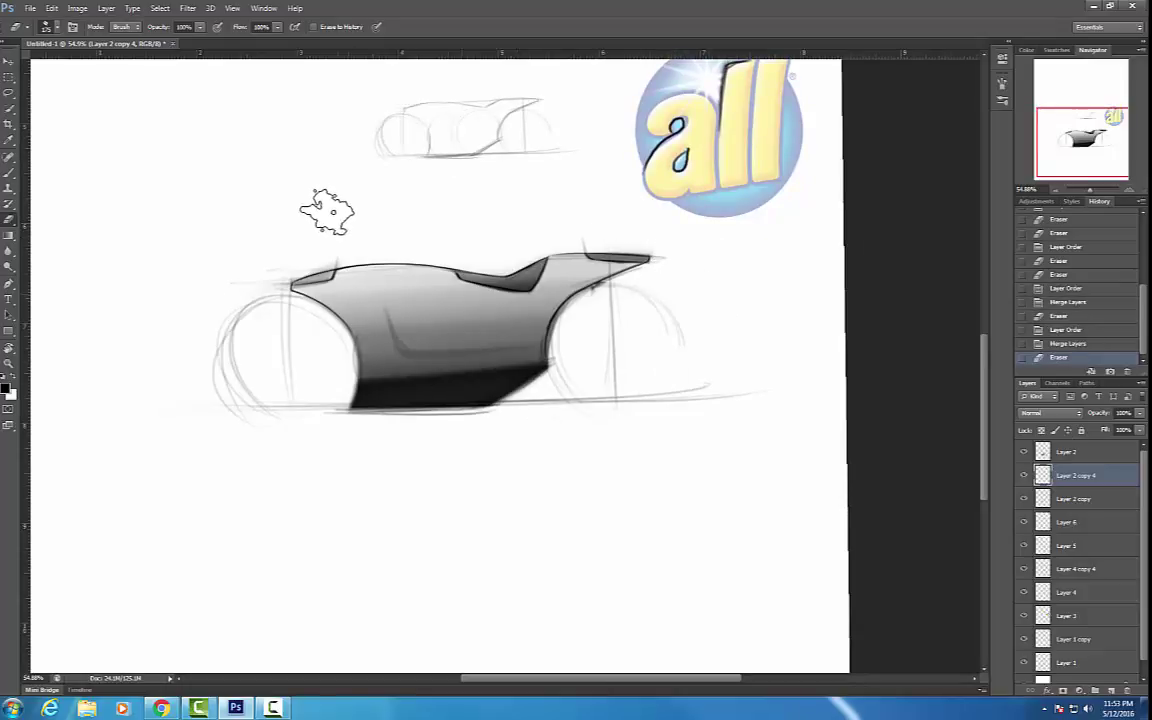
mouse_move(285, 298)
mouse_down()
mouse_move(298, 318)
mouse_move(330, 292)
mouse_up()
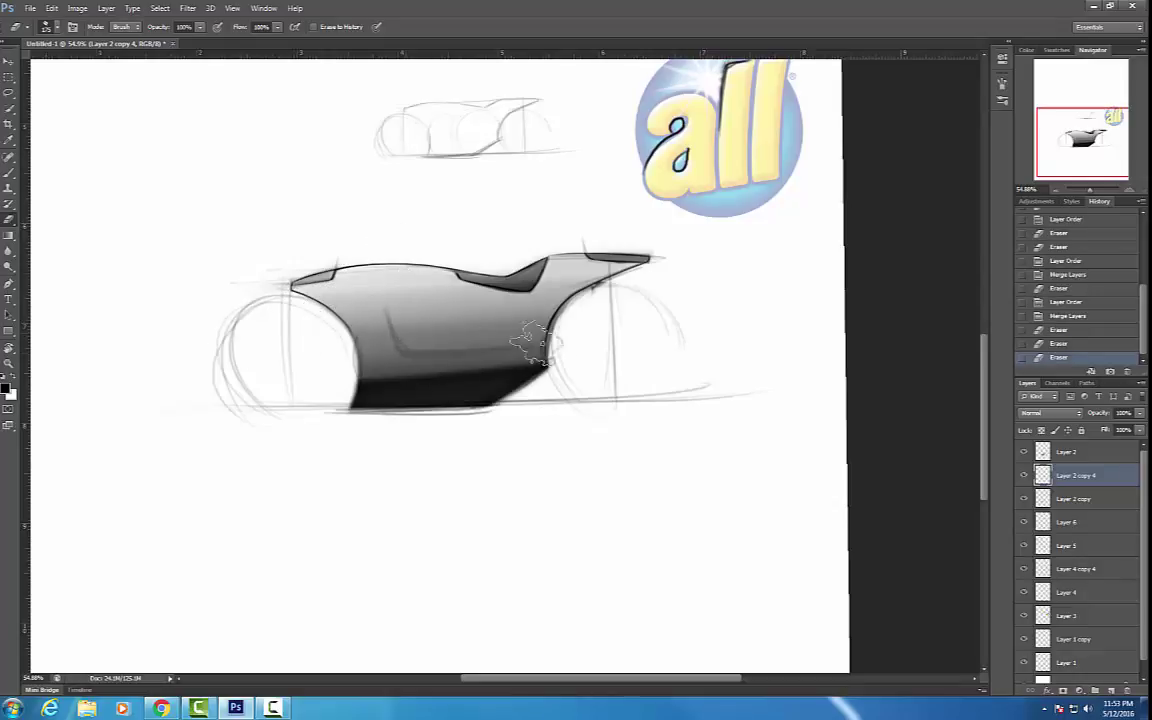
Create a new layer above the inset shading and brush soft white strokes across the lower body at size 600.
click(1111, 692)
key(b)
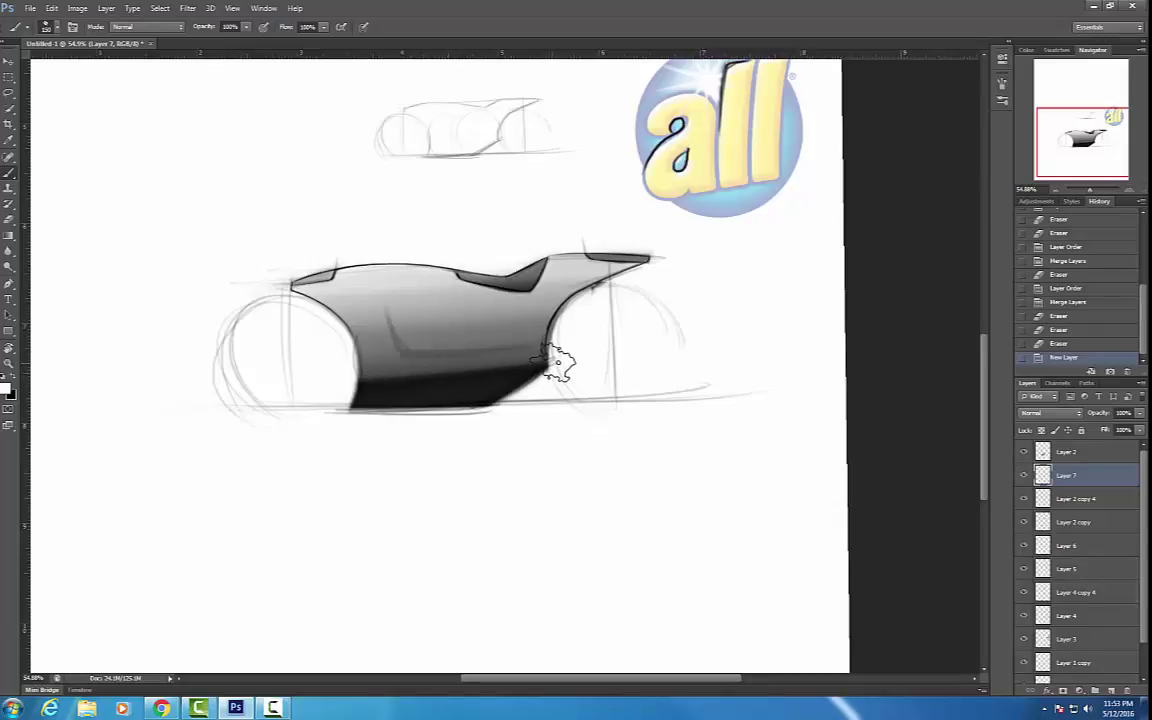
key(])
key(])
key(])
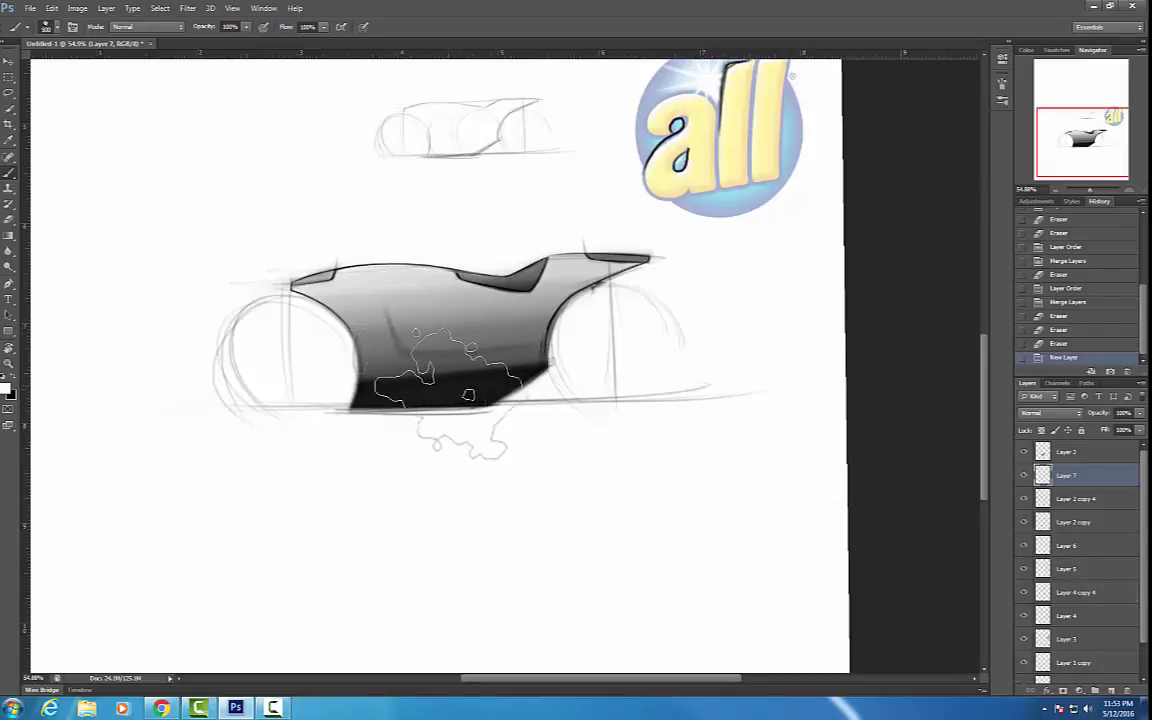
drag(539, 427, 350, 400)
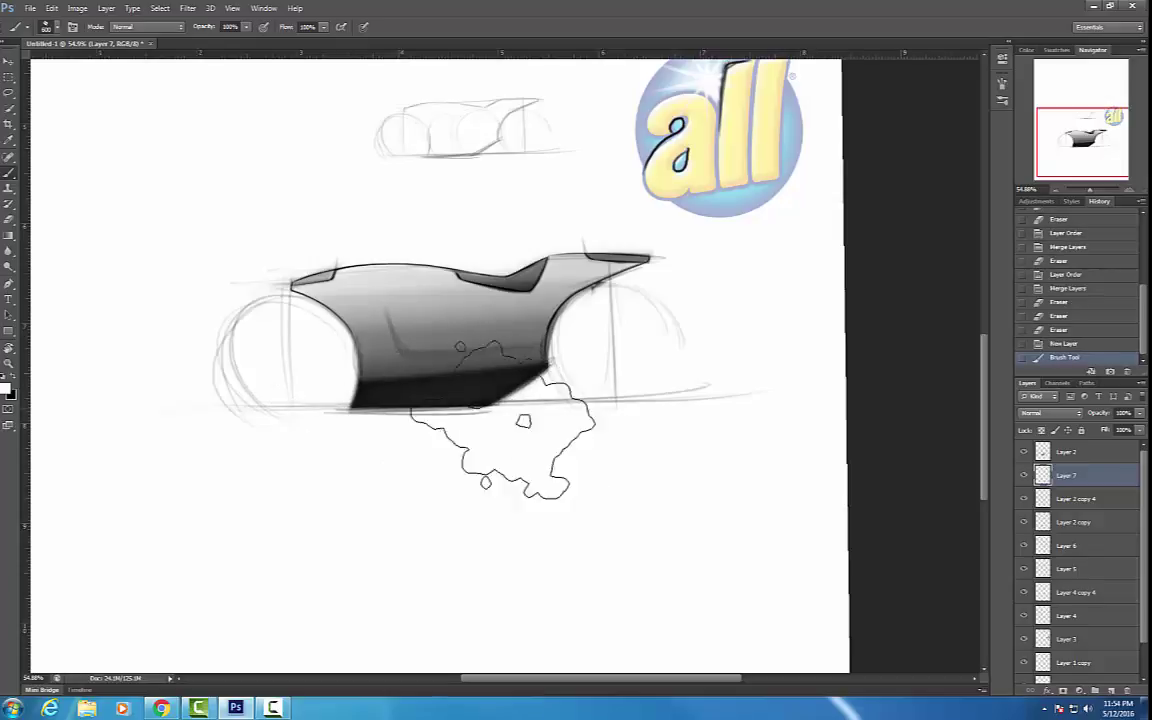
drag(503, 418, 369, 407)
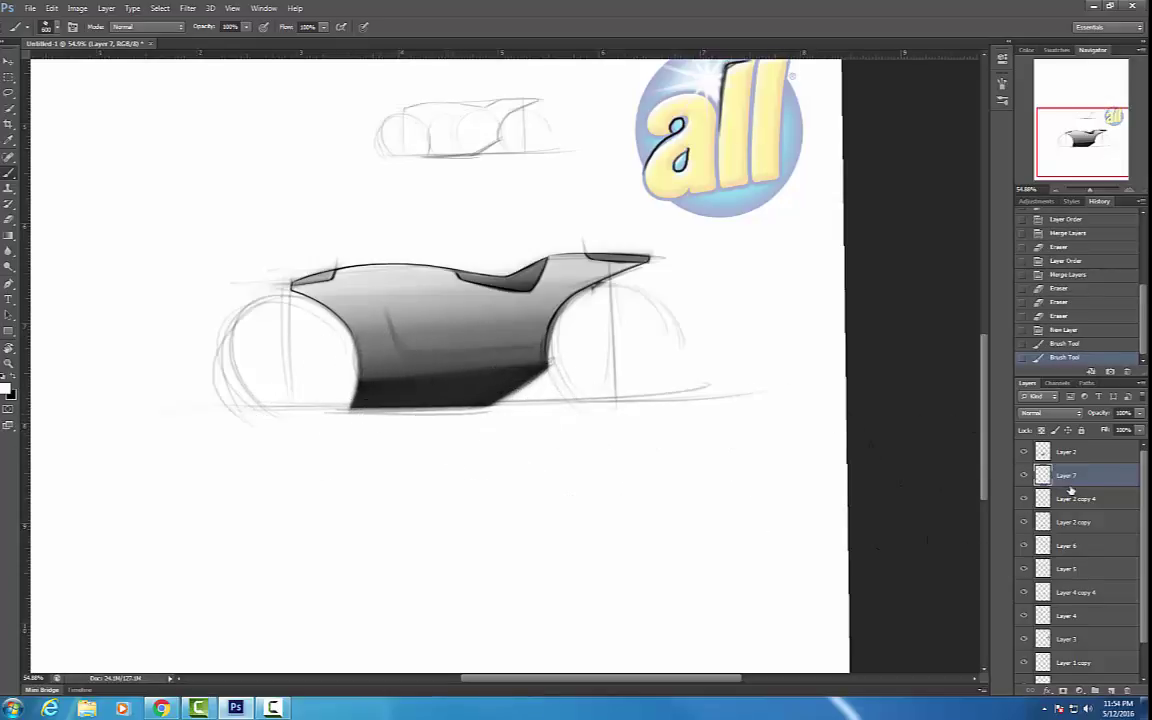
Move Layer 7 above Layer 2, brush a soft white highlight across the lower body, and erase it below the horizontal crease.
drag(1043, 450, 1043, 443)
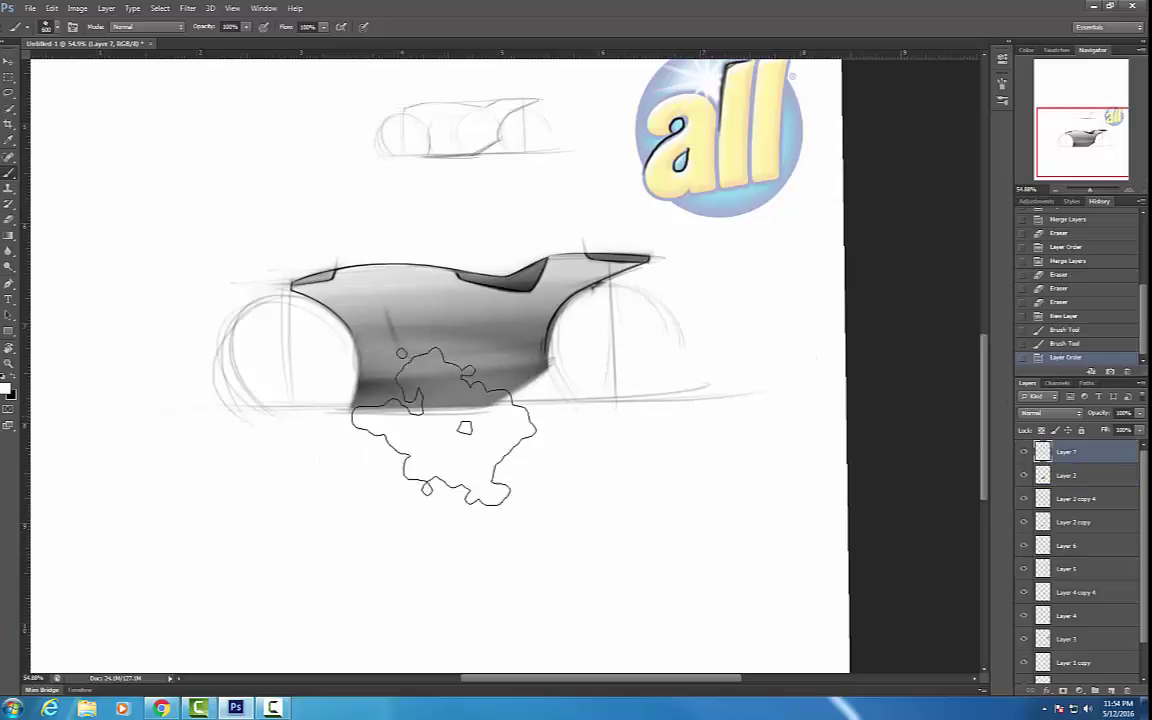
drag(573, 430, 356, 382)
mouse_move(356, 382)
mouse_down()
mouse_move(537, 429)
mouse_move(398, 418)
mouse_up()
mouse_move(556, 426)
mouse_down()
mouse_move(349, 414)
mouse_move(599, 427)
mouse_move(356, 416)
mouse_move(508, 427)
mouse_move(406, 408)
mouse_move(418, 420)
mouse_move(470, 406)
mouse_move(349, 414)
mouse_move(674, 401)
mouse_move(515, 389)
mouse_move(530, 412)
mouse_move(351, 434)
mouse_move(538, 401)
mouse_move(373, 394)
mouse_move(425, 399)
mouse_move(272, 419)
mouse_move(623, 379)
mouse_move(357, 407)
mouse_move(519, 400)
mouse_move(467, 394)
mouse_move(582, 377)
mouse_move(284, 411)
mouse_move(544, 398)
mouse_move(244, 417)
mouse_move(569, 343)
mouse_up()
key(e)
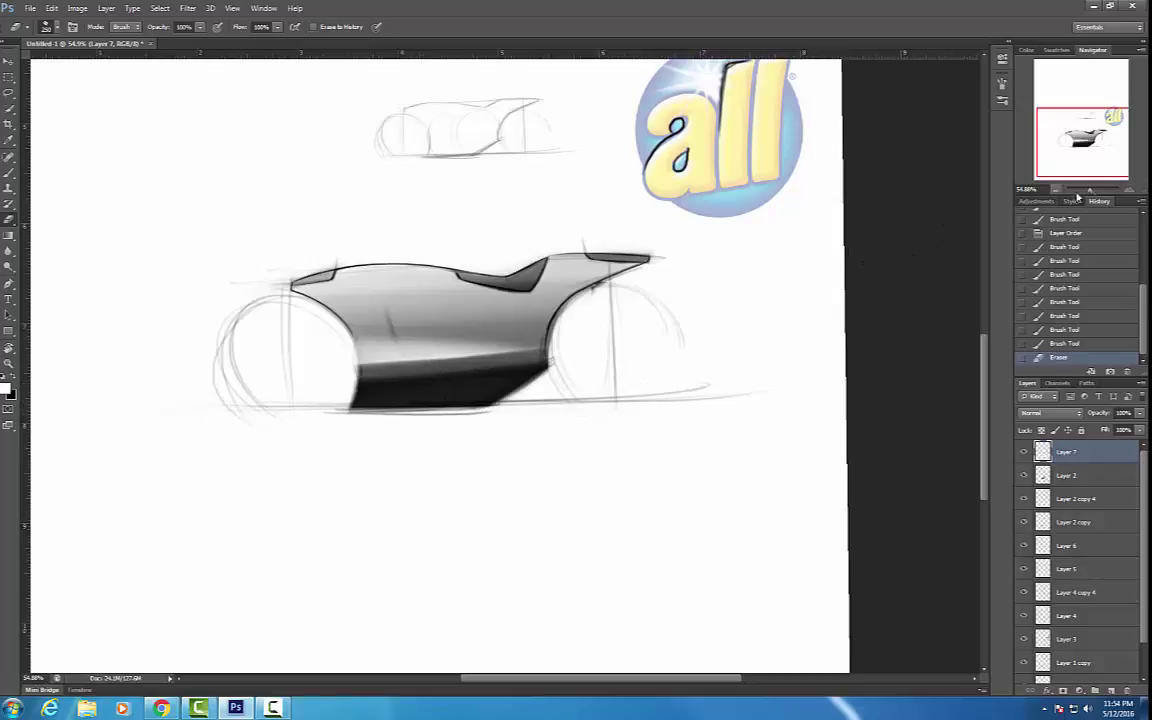
Erase the white highlight ahead of the slanted side crease with a smaller eraser, giving the side panel a crisp front corner.
drag(1092, 193, 1095, 190)
drag(612, 306, 702, 288)
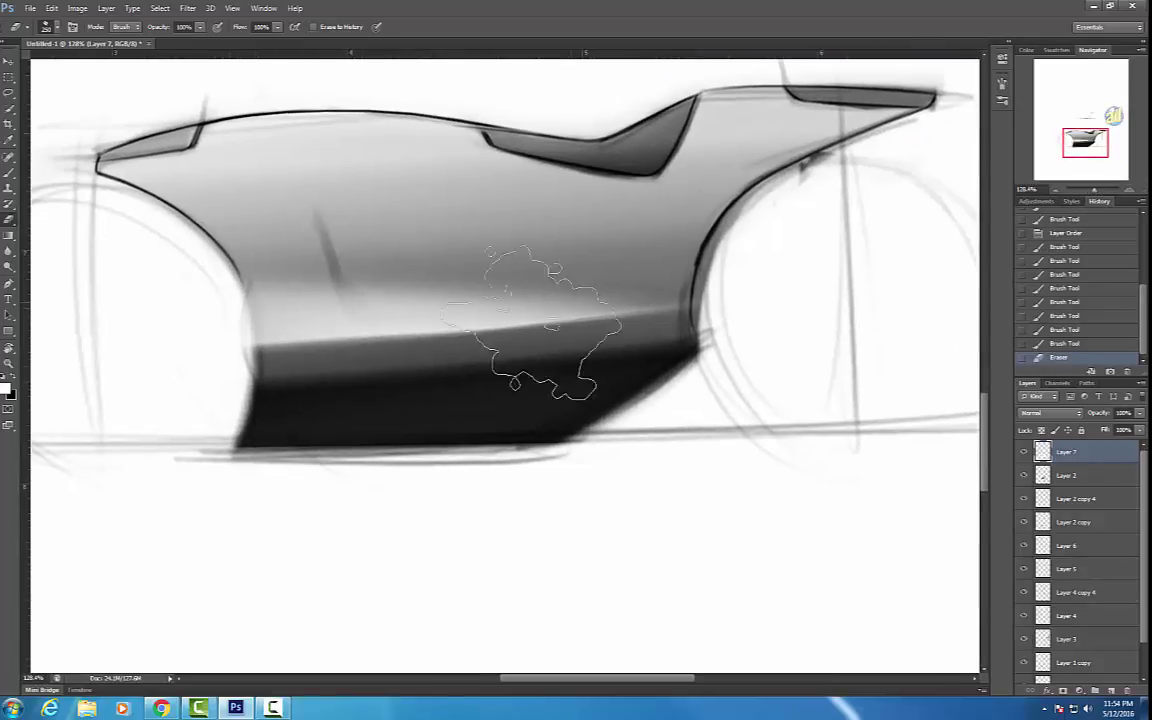
key(bracketleft)
key(bracketleft)
key(bracketleft)
key(bracketleft)
key(bracketleft)
key(bracketleft)
mouse_move(240, 275)
mouse_down()
mouse_move(265, 365)
mouse_move(256, 338)
mouse_move(300, 362)
mouse_move(312, 333)
mouse_move(280, 243)
mouse_up()
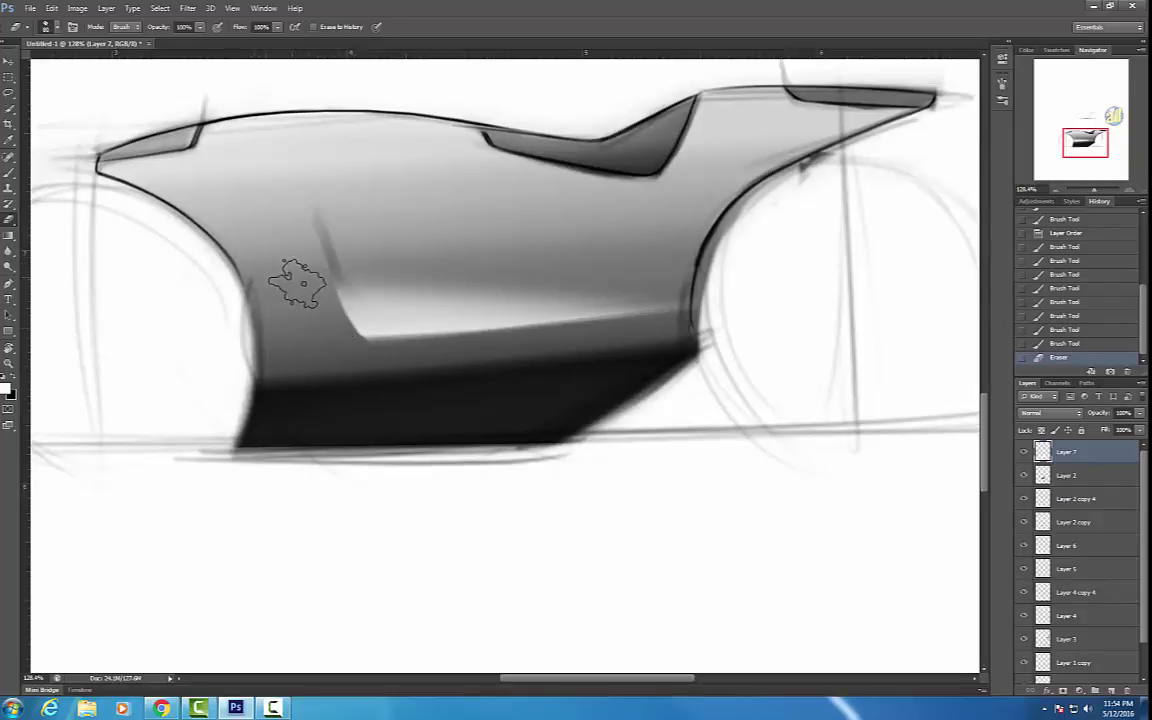
drag(303, 283, 303, 268)
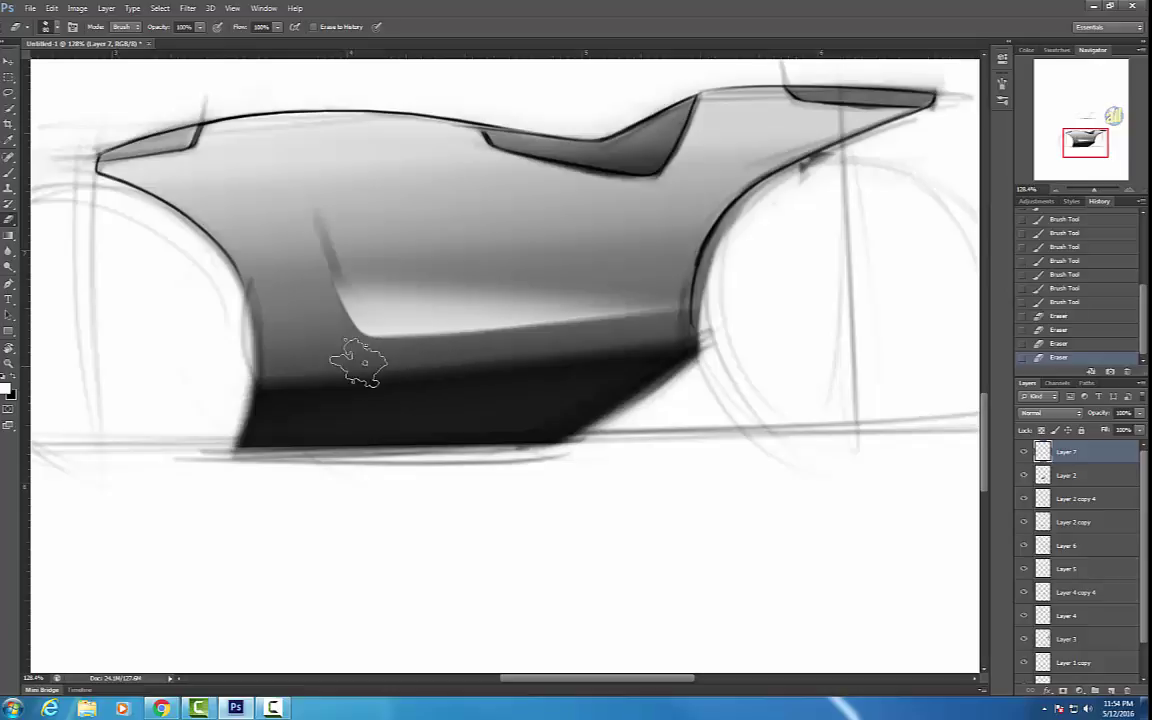
Refine the highlight's lower edge so it follows the side panel's crease toward the rear wheel arch.
drag(658, 341, 593, 307)
drag(347, 333, 537, 321)
drag(537, 321, 597, 356)
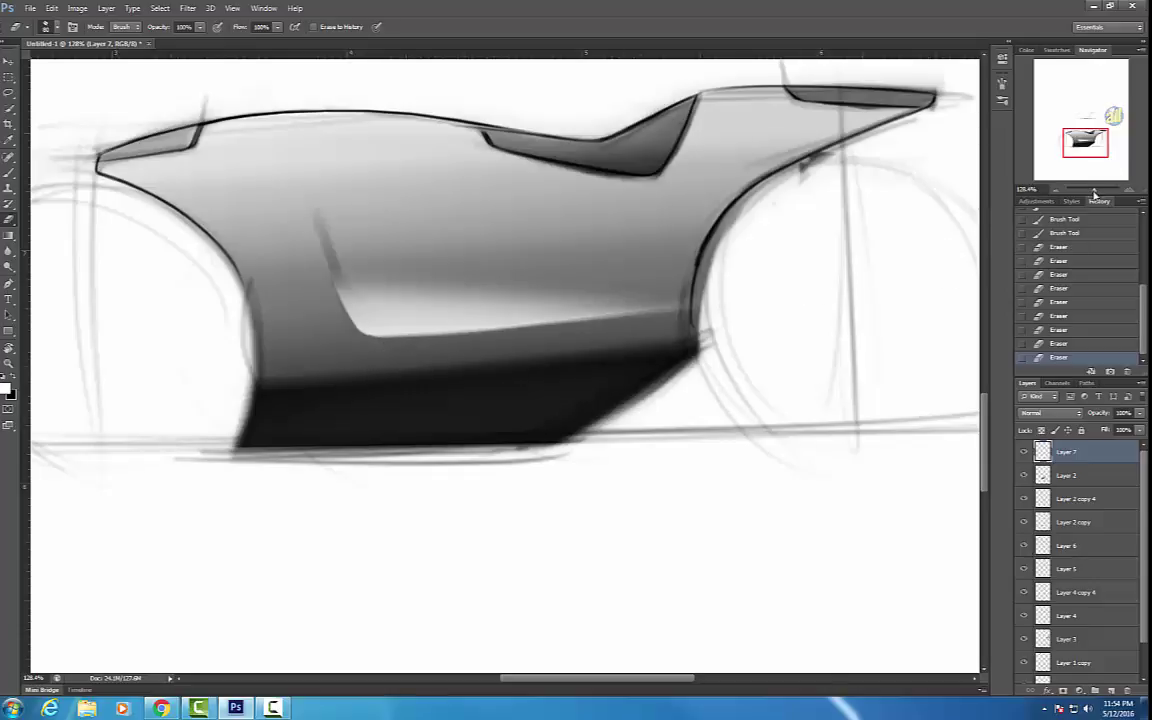
Create a new layer above Layer 7 and brush a broad soft black area over the tank and upper body.
drag(1094, 191, 1095, 193)
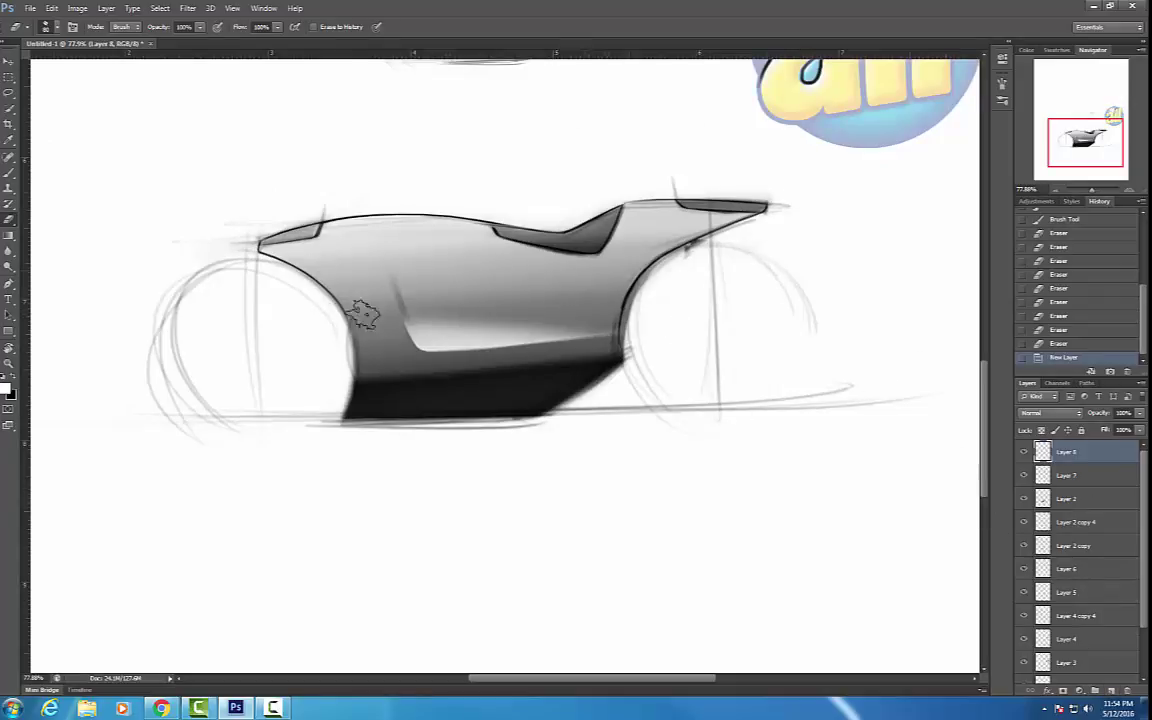
key(b)
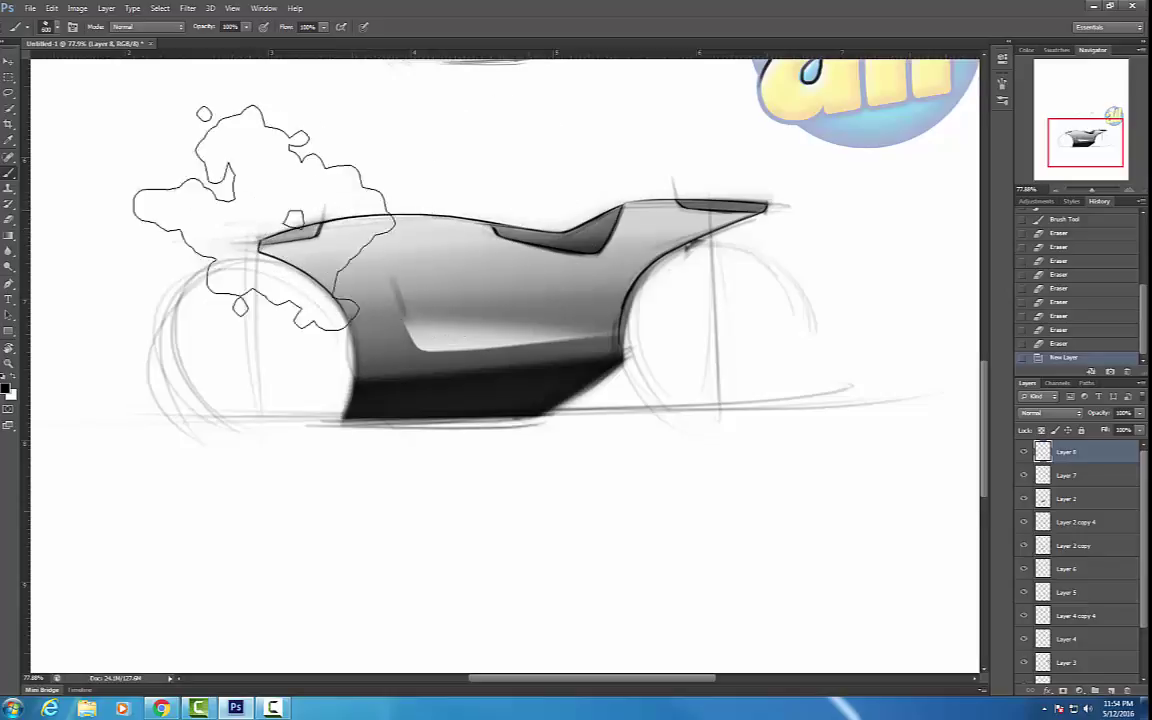
mouse_move(200, 200)
mouse_down()
mouse_move(478, 193)
mouse_move(287, 204)
mouse_move(535, 175)
mouse_move(170, 192)
mouse_up()
mouse_move(170, 192)
mouse_down()
mouse_move(553, 166)
mouse_move(180, 178)
mouse_up()
drag(538, 171, 312, 172)
mouse_move(312, 172)
mouse_down()
mouse_move(419, 192)
mouse_move(380, 190)
mouse_move(298, 233)
mouse_move(308, 208)
mouse_move(439, 202)
mouse_up()
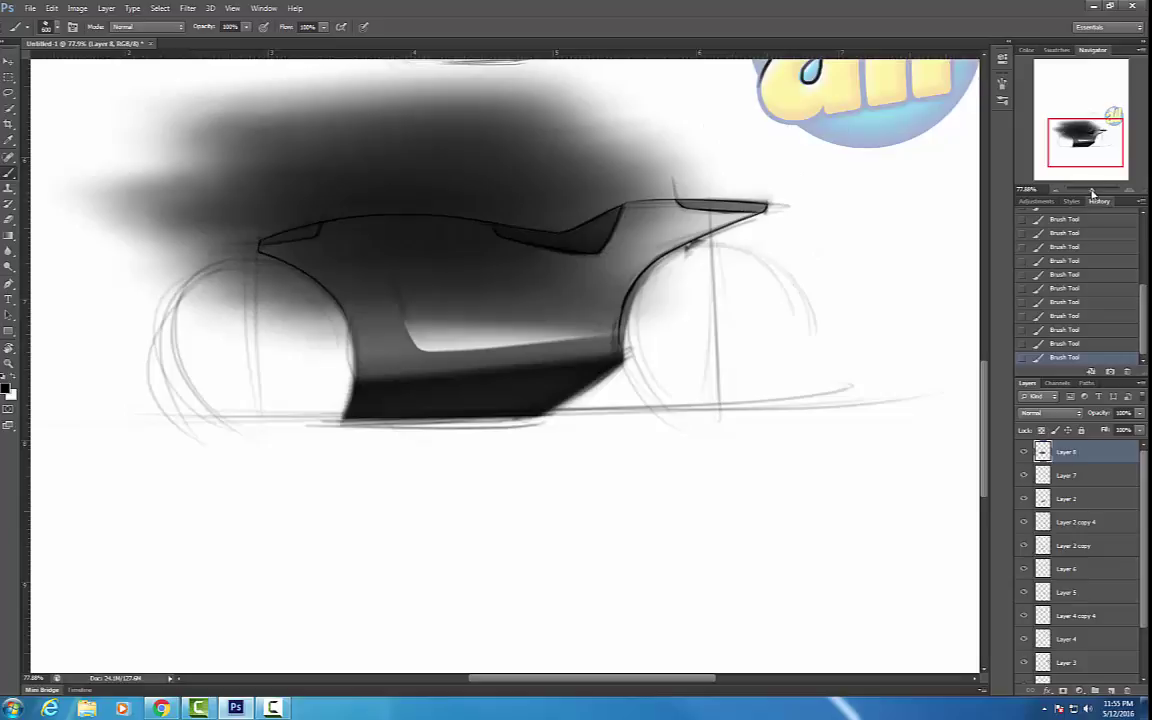
Erase the black shading above the body with sweeping strokes of a soft eraser at size 900.
drag(1093, 192, 1068, 190)
key(e)
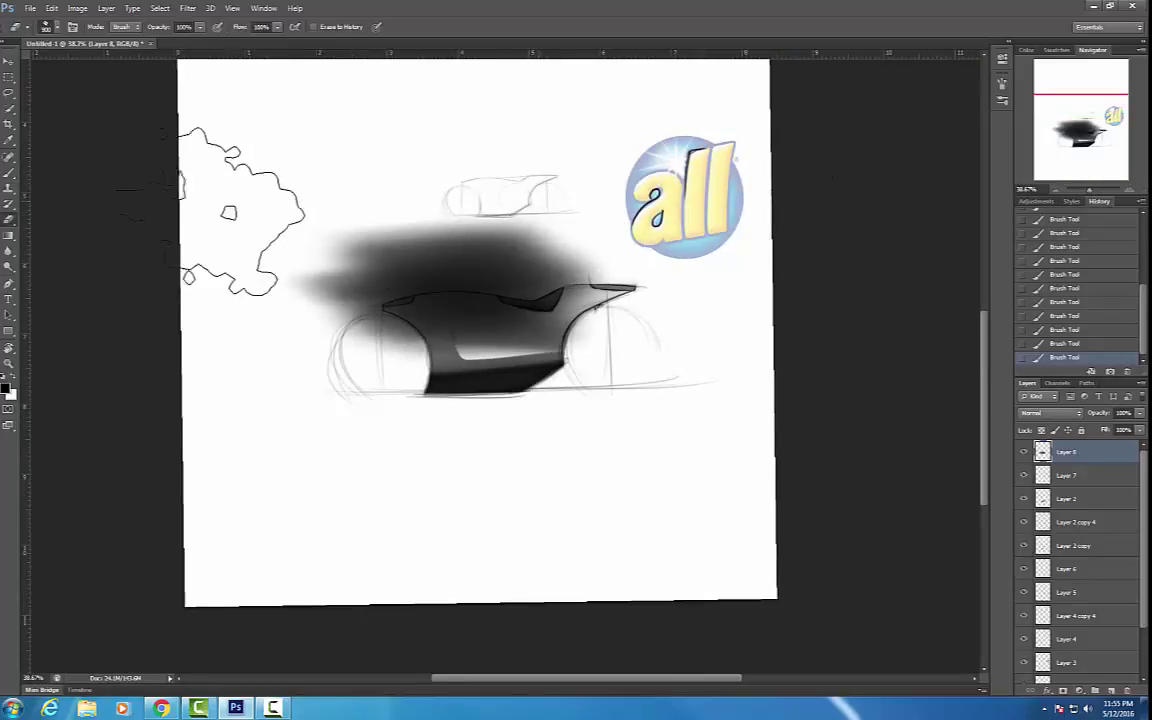
mouse_move(207, 212)
mouse_down()
mouse_move(545, 204)
mouse_move(547, 220)
mouse_up()
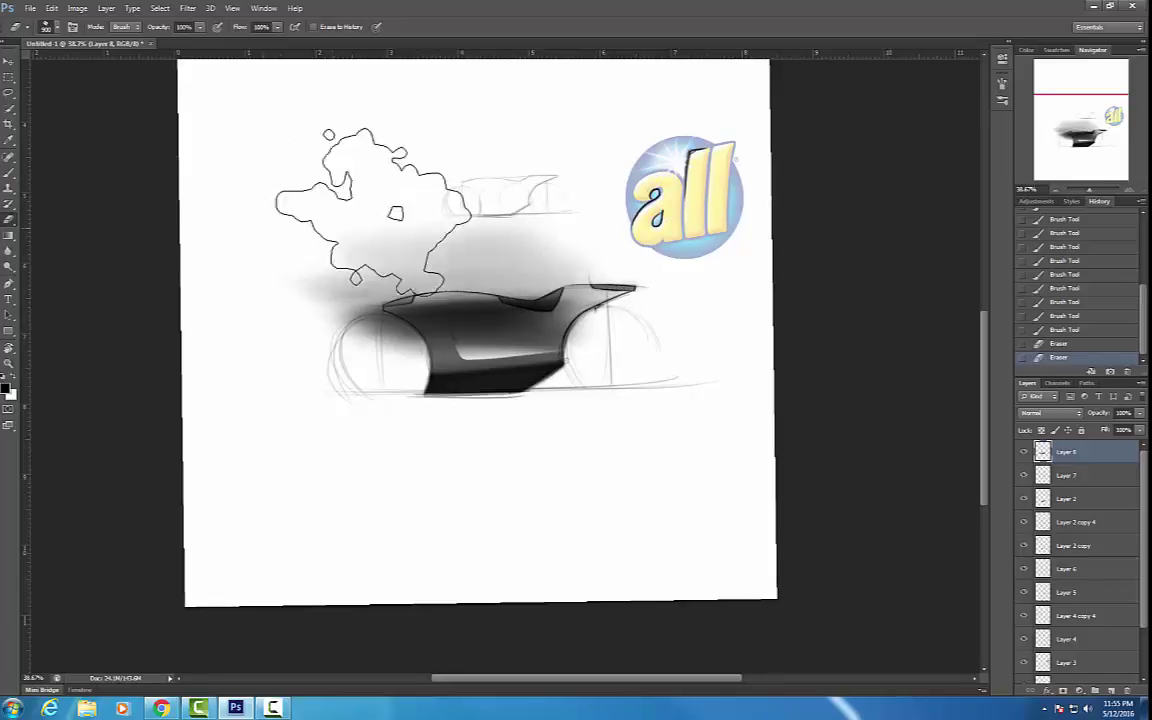
drag(374, 212, 553, 236)
mouse_move(258, 212)
mouse_down()
mouse_move(638, 261)
mouse_move(553, 236)
mouse_up()
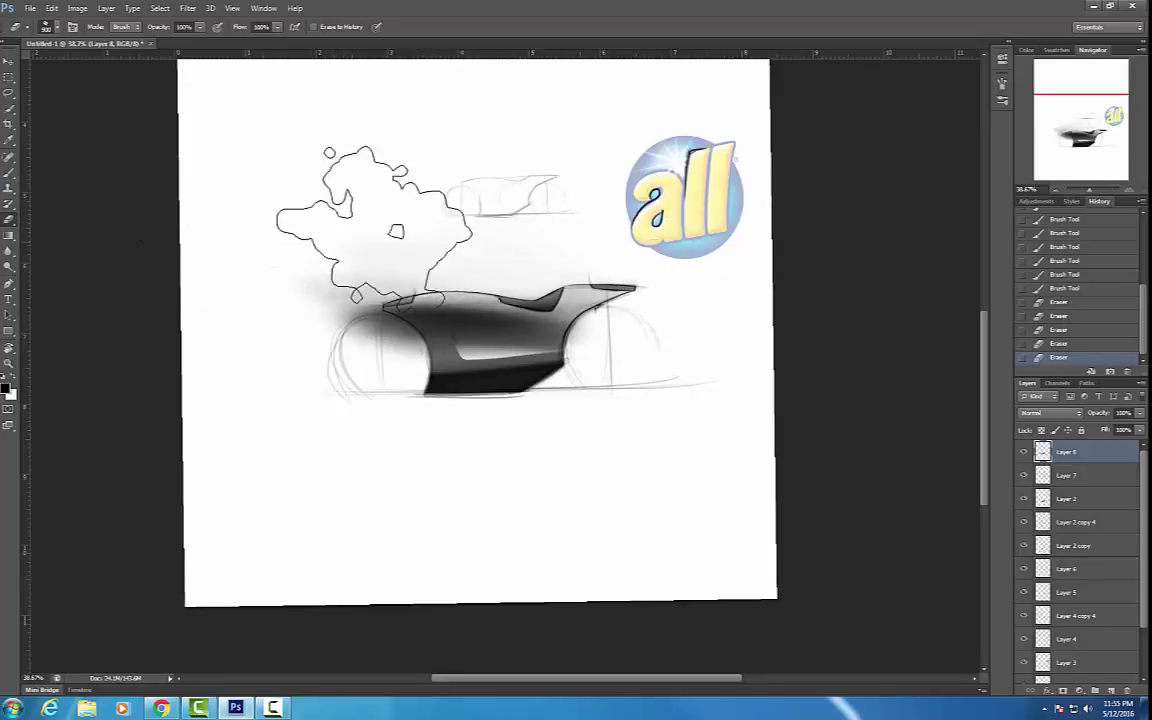
mouse_move(374, 222)
mouse_down()
mouse_move(465, 217)
mouse_move(262, 241)
mouse_move(567, 235)
mouse_move(288, 232)
mouse_move(603, 244)
mouse_move(330, 218)
mouse_move(540, 245)
mouse_move(283, 248)
mouse_move(612, 240)
mouse_move(244, 247)
mouse_move(606, 229)
mouse_move(266, 249)
mouse_move(562, 234)
mouse_up()
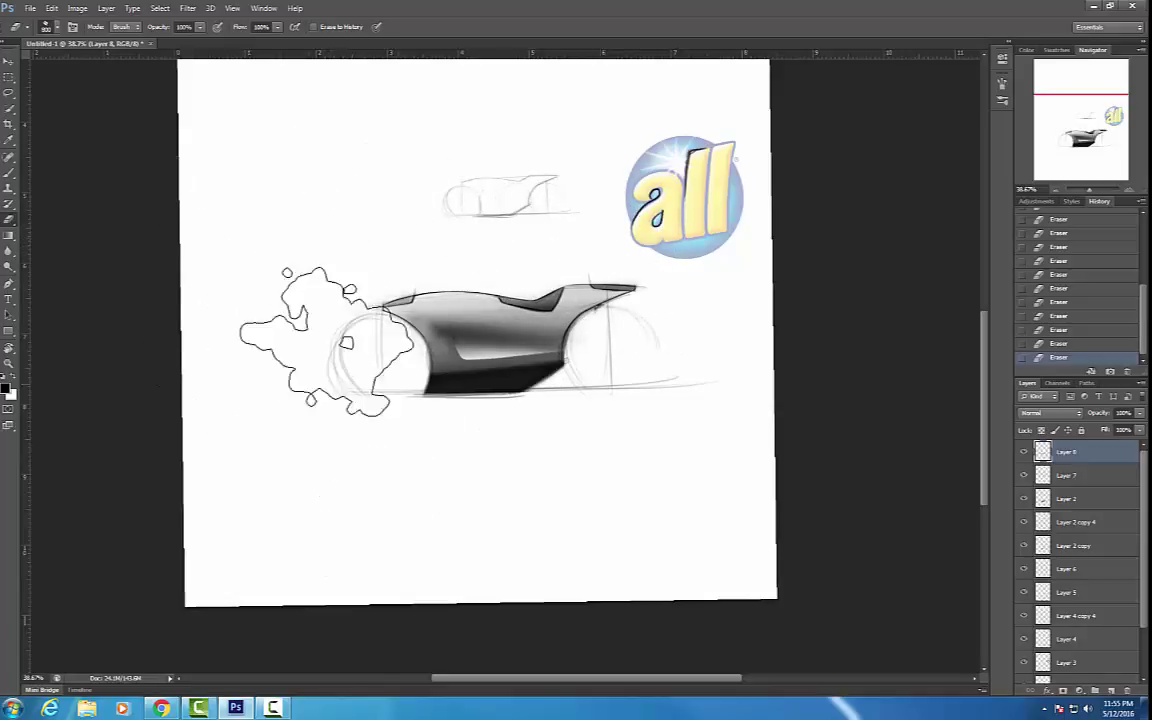
Erase the dark shading ahead of the side panel's front edge with a smaller eraser, and enlarge the eraser again.
key(bracketleft)
key(bracketleft)
key(bracketleft)
key(bracketleft)
key(bracketleft)
key(bracketleft)
key(bracketleft)
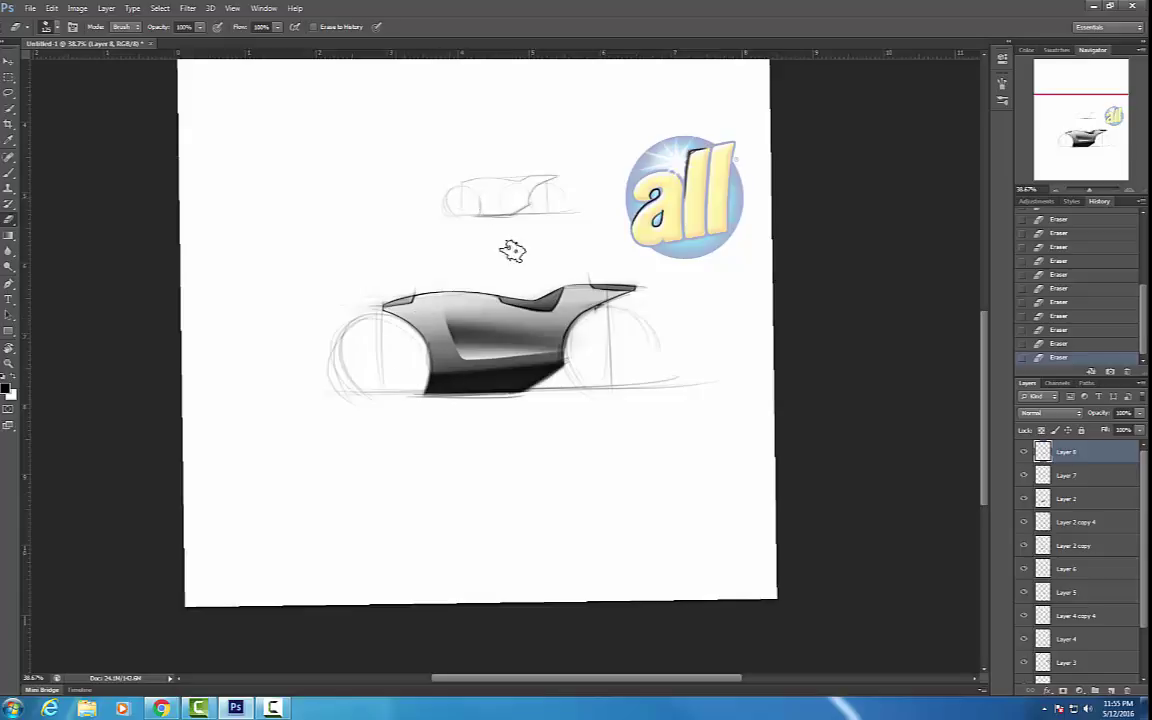
key(bracketright)
key(bracketright)
key(bracketright)
key(bracketright)
key(bracketright)
key(bracketright)
key(bracketright)
key(bracketright)
key(bracketright)
key(bracketright)
key(bracketright)
key(bracketright)
key(bracketright)
key(bracketright)
key(bracketright)
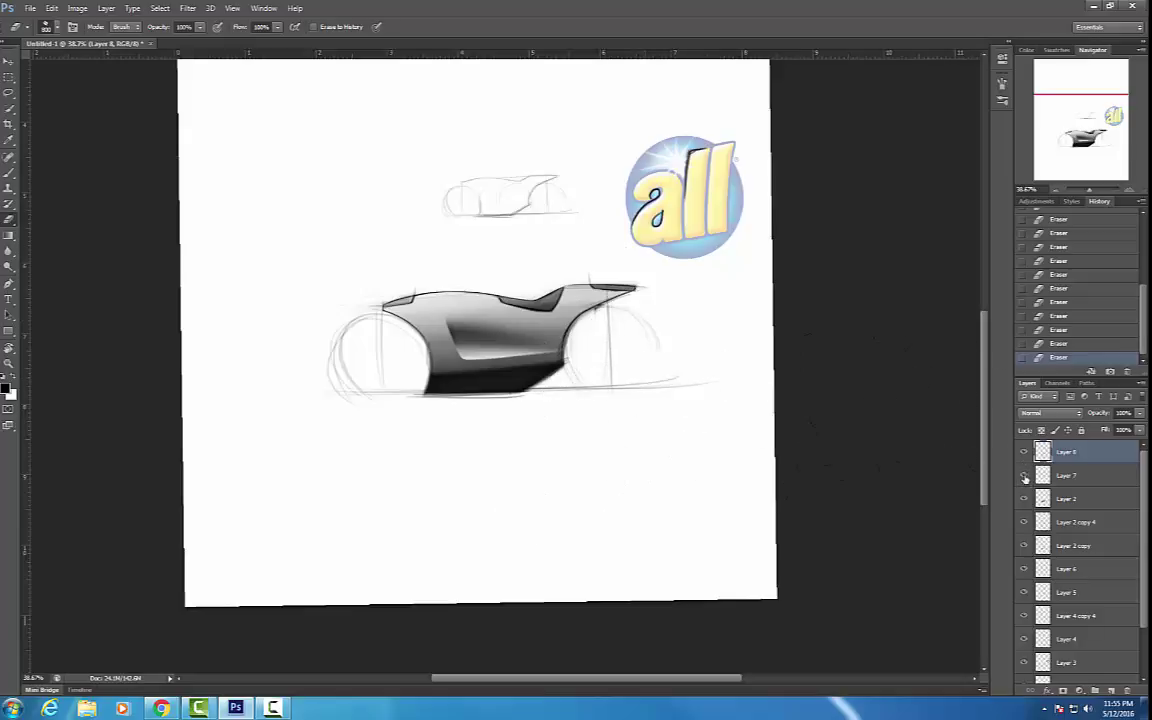
Select Layer 7, soften the side panel's white highlight with the eraser, and reduce the eraser size to 200.
click(1082, 480)
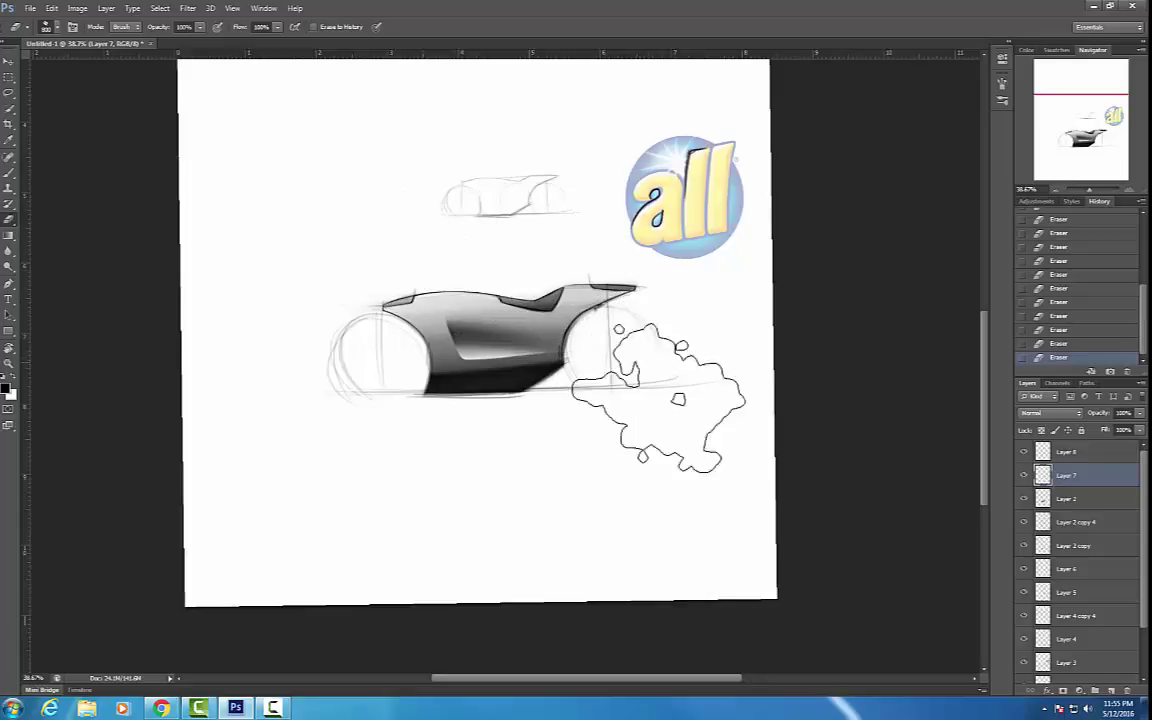
key(bracketleft)
key(bracketleft)
key(bracketleft)
key(bracketleft)
key(bracketleft)
key(bracketleft)
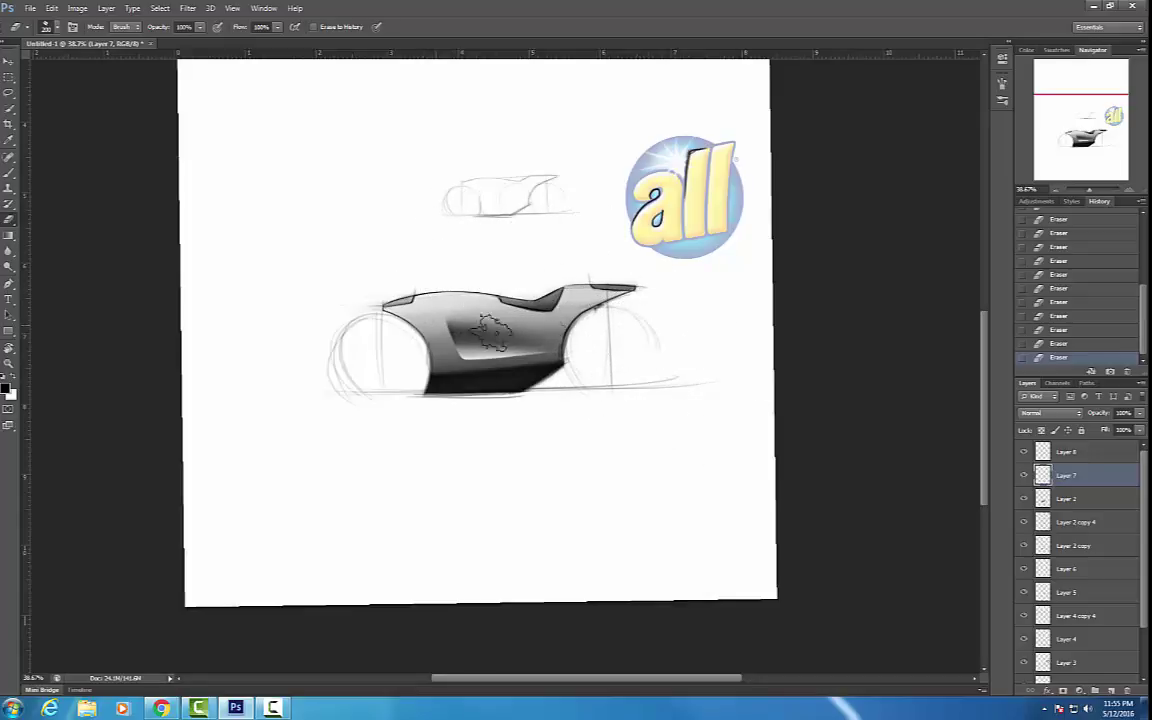
click(1095, 190)
drag(657, 336, 768, 401)
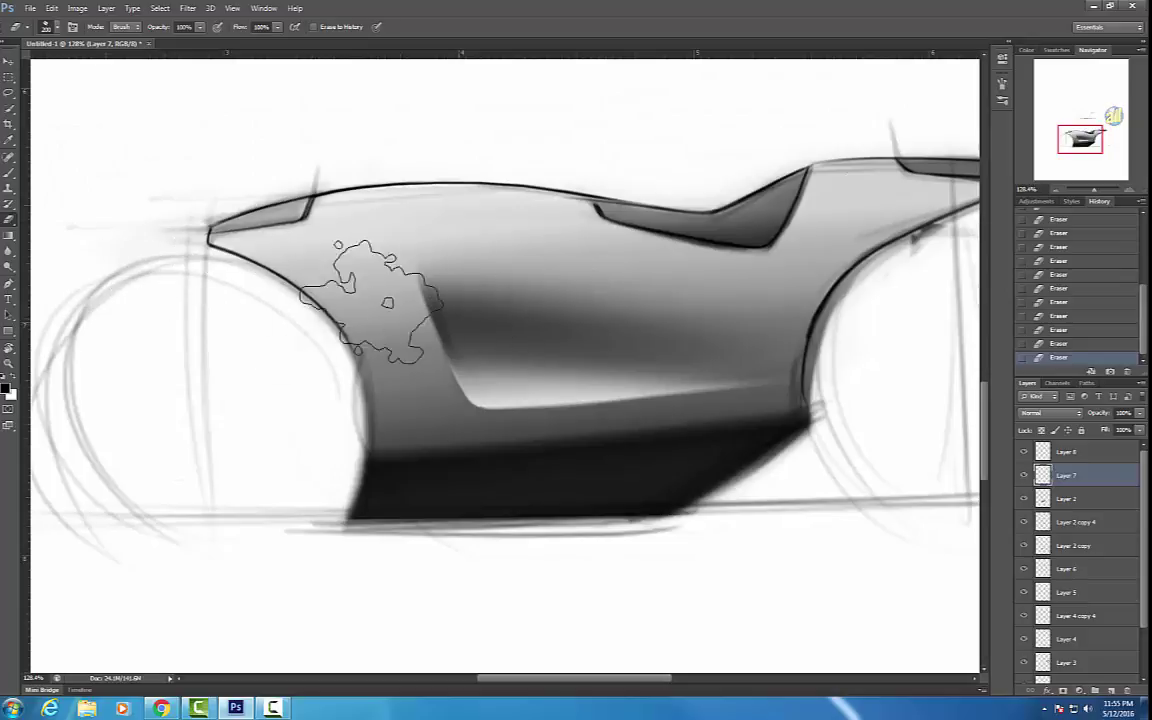
Create a new layer between Layer 7 and Layer 8 and brush soft black over the nose and tank at size 600.
drag(1094, 191, 1089, 191)
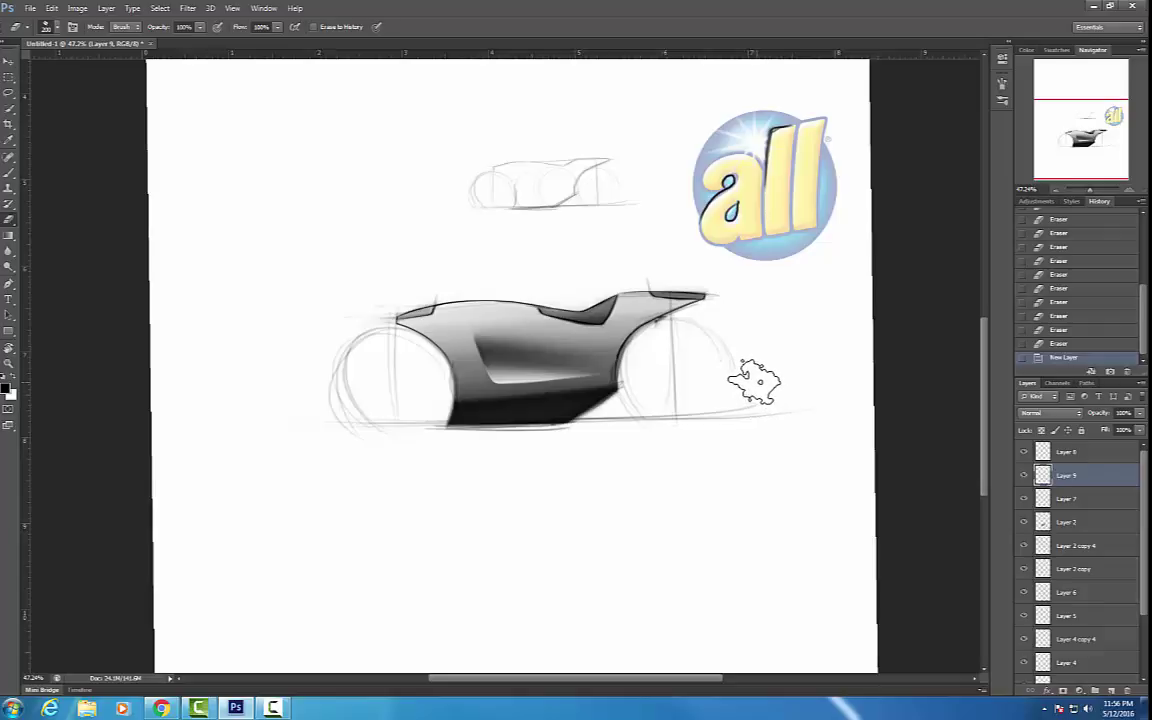
key(b)
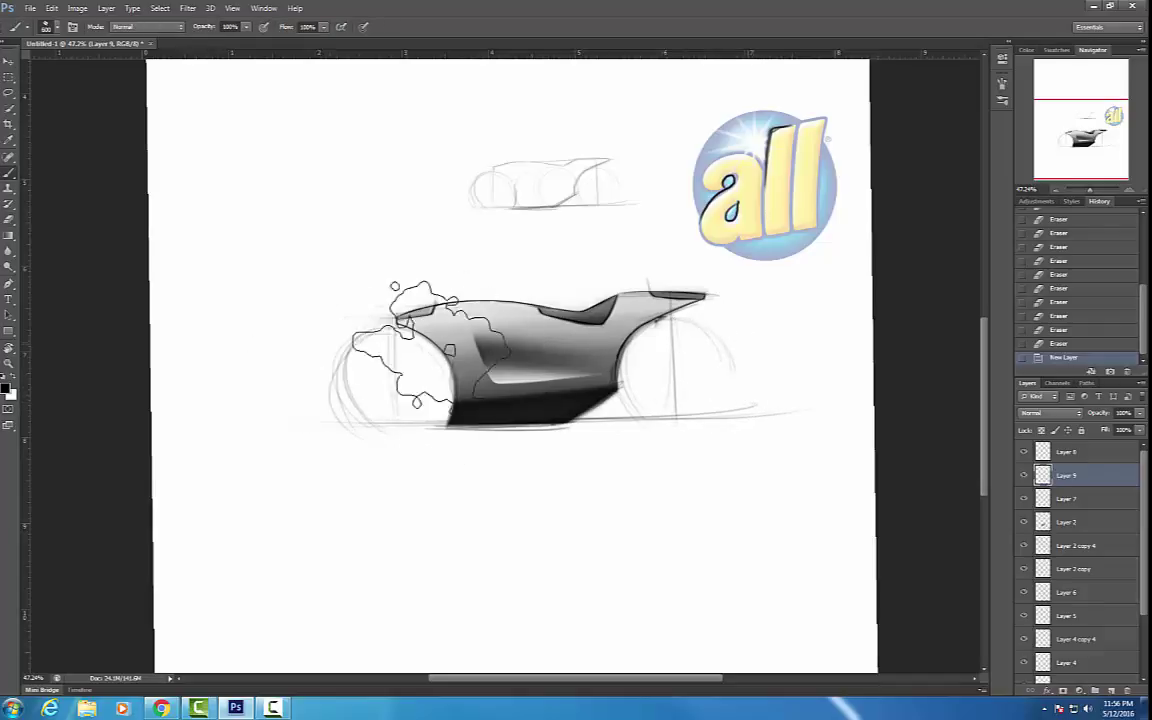
mouse_move(352, 266)
mouse_down()
mouse_move(502, 278)
mouse_move(367, 262)
mouse_move(508, 268)
mouse_move(356, 258)
mouse_move(524, 264)
mouse_move(287, 264)
mouse_move(561, 271)
mouse_move(296, 274)
mouse_move(541, 280)
mouse_move(320, 285)
mouse_move(432, 288)
mouse_move(438, 297)
mouse_move(342, 286)
mouse_move(540, 315)
mouse_move(299, 287)
mouse_move(549, 316)
mouse_move(366, 303)
mouse_move(485, 316)
mouse_up()
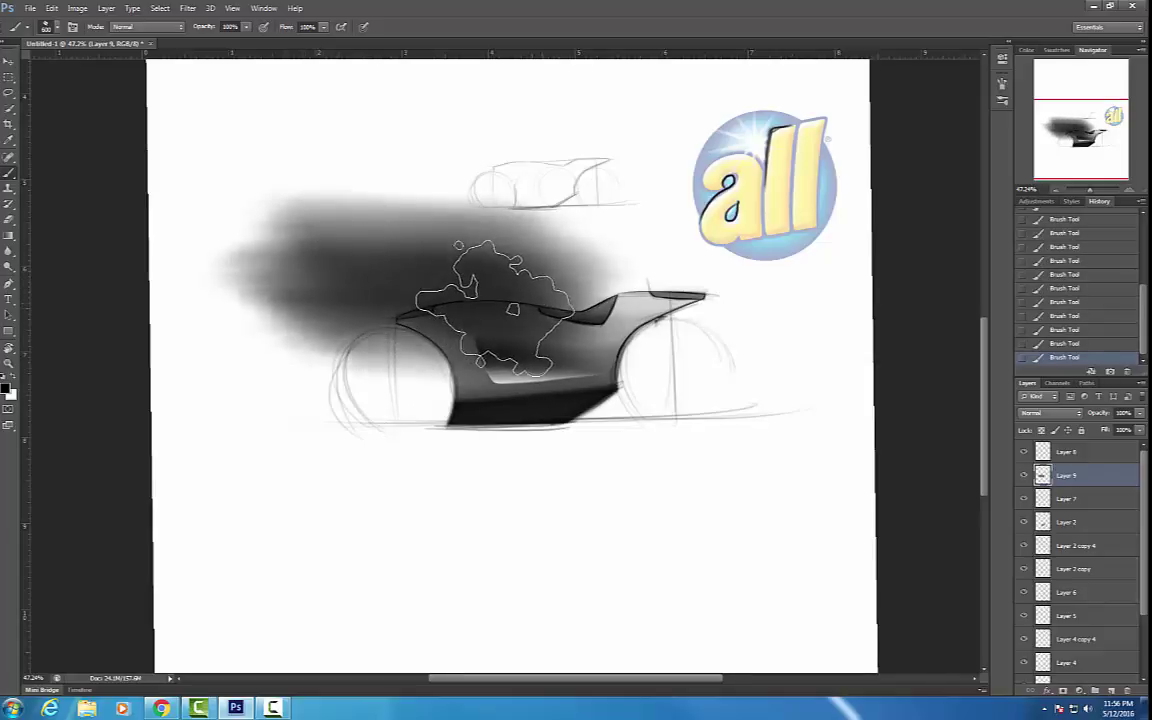
Erase the black shading above the tank and nose on Layer 9 with sweeping strokes of a size 600 eraser.
key(e)
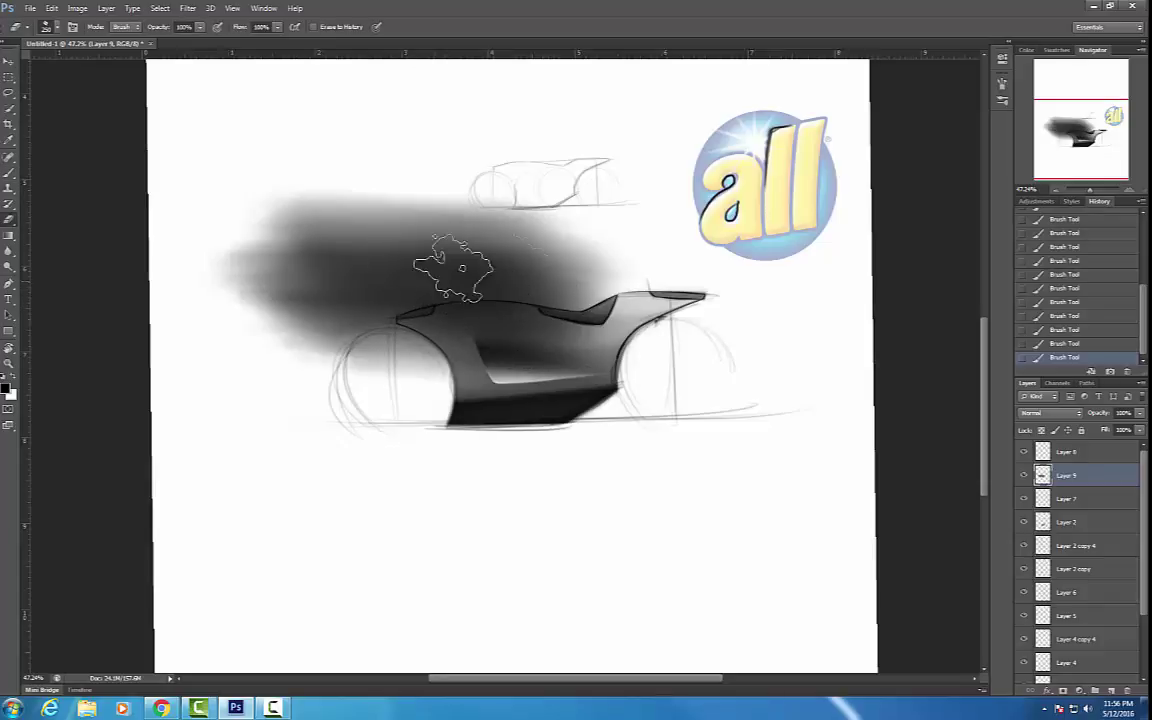
mouse_move(290, 240)
mouse_down()
mouse_move(391, 231)
mouse_move(334, 226)
mouse_move(418, 240)
mouse_move(417, 226)
mouse_move(347, 237)
mouse_move(342, 250)
mouse_move(468, 222)
mouse_up()
drag(337, 252, 531, 227)
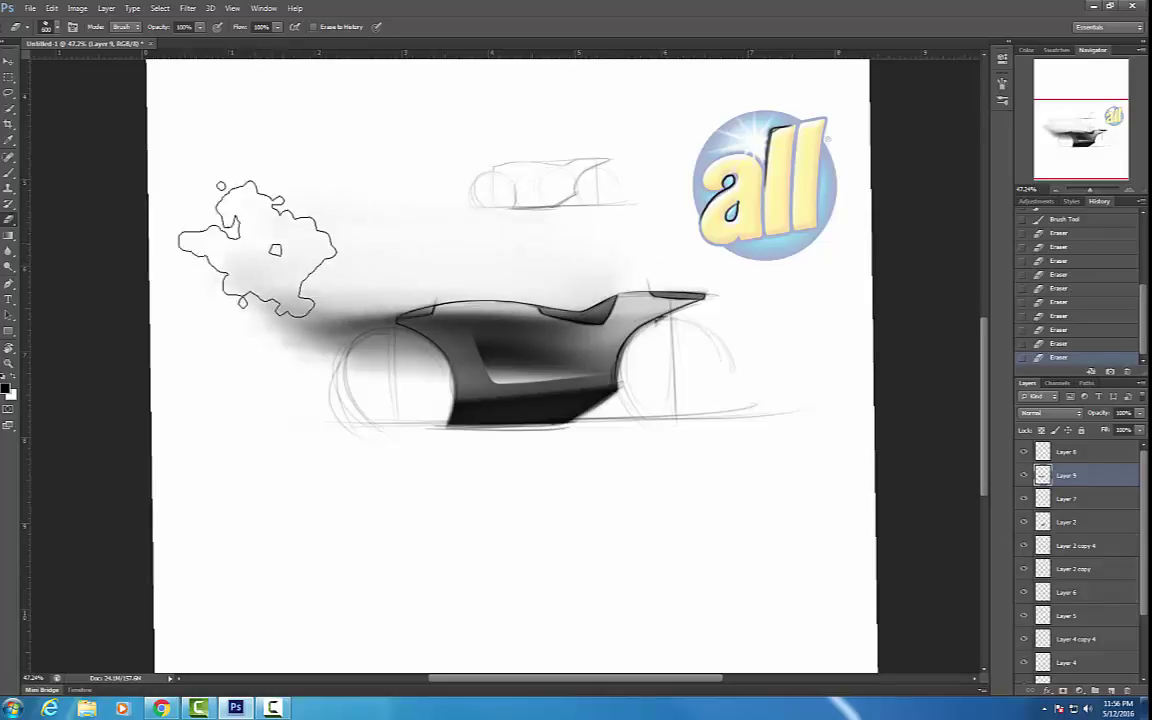
mouse_move(275, 249)
mouse_down()
mouse_move(547, 236)
mouse_move(529, 234)
mouse_up()
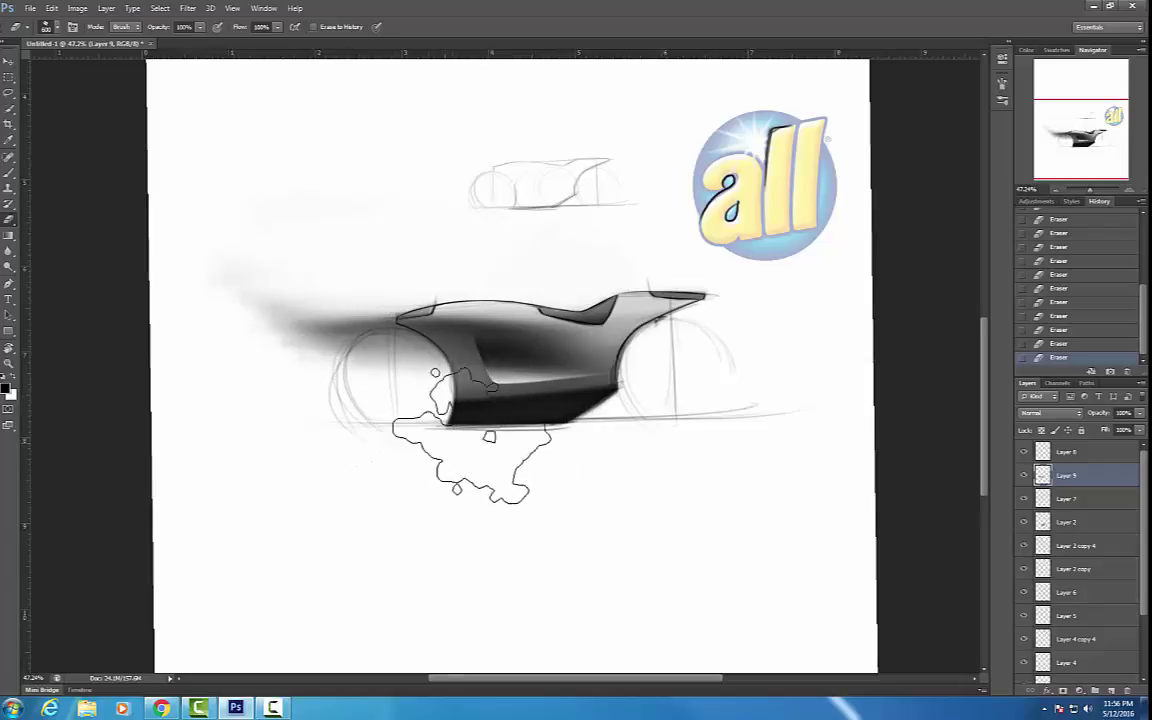
Erase the leftover dark haze ahead of the nose and inside the front wheel with a smaller eraser.
mouse_move(280, 291)
mouse_down()
mouse_move(308, 321)
mouse_move(325, 313)
mouse_move(323, 335)
mouse_move(343, 304)
mouse_up()
key(bracketleft)
key(bracketleft)
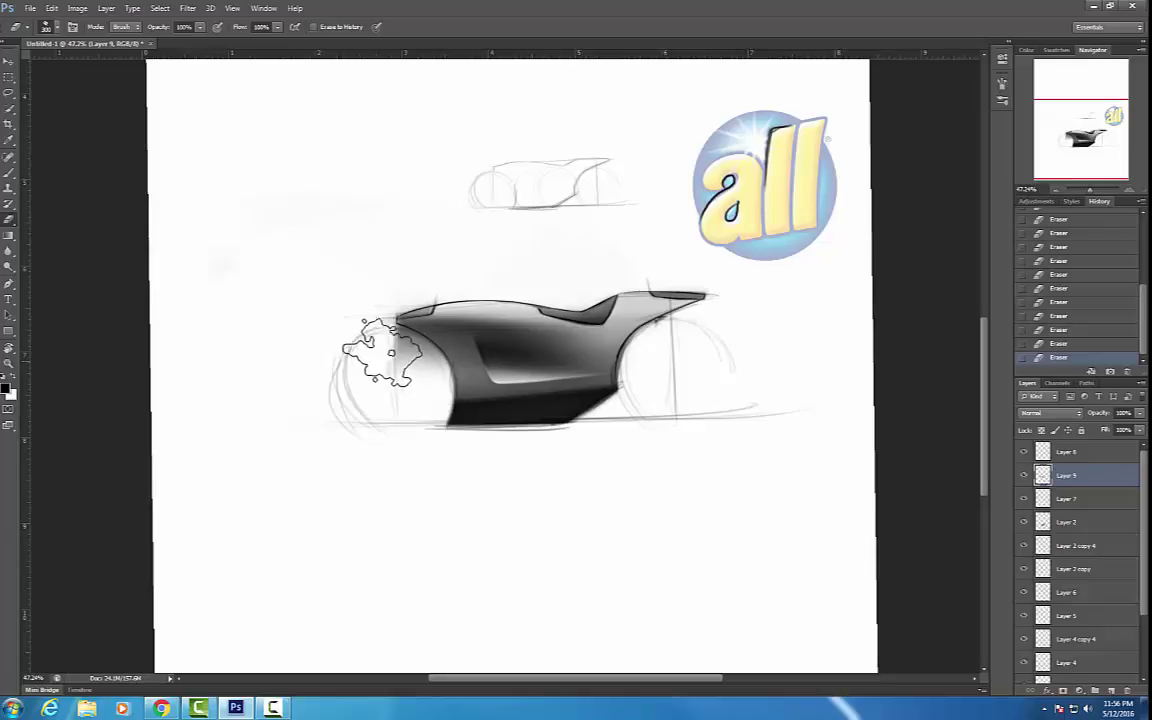
mouse_move(408, 358)
mouse_down()
mouse_move(373, 345)
mouse_move(424, 374)
mouse_move(403, 352)
mouse_up()
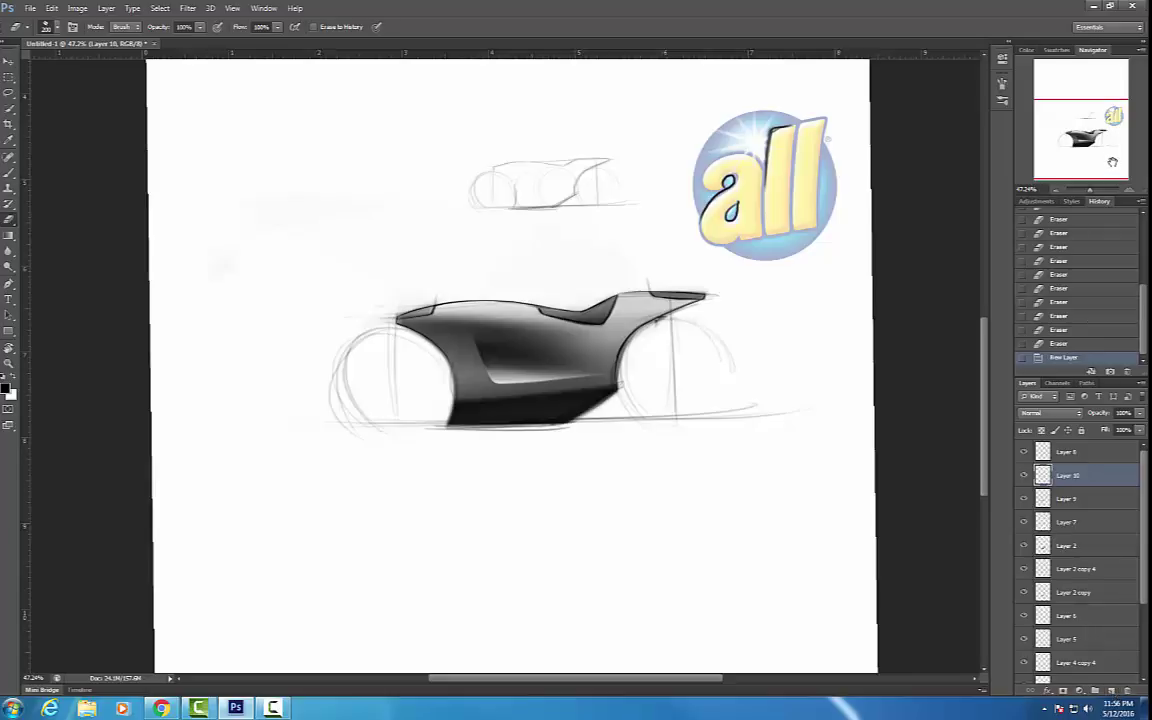
Paint a thin white highlight along the side panel's front edge on Layer 10 with a size 3 brush.
drag(1091, 190, 1097, 190)
drag(558, 282, 532, 277)
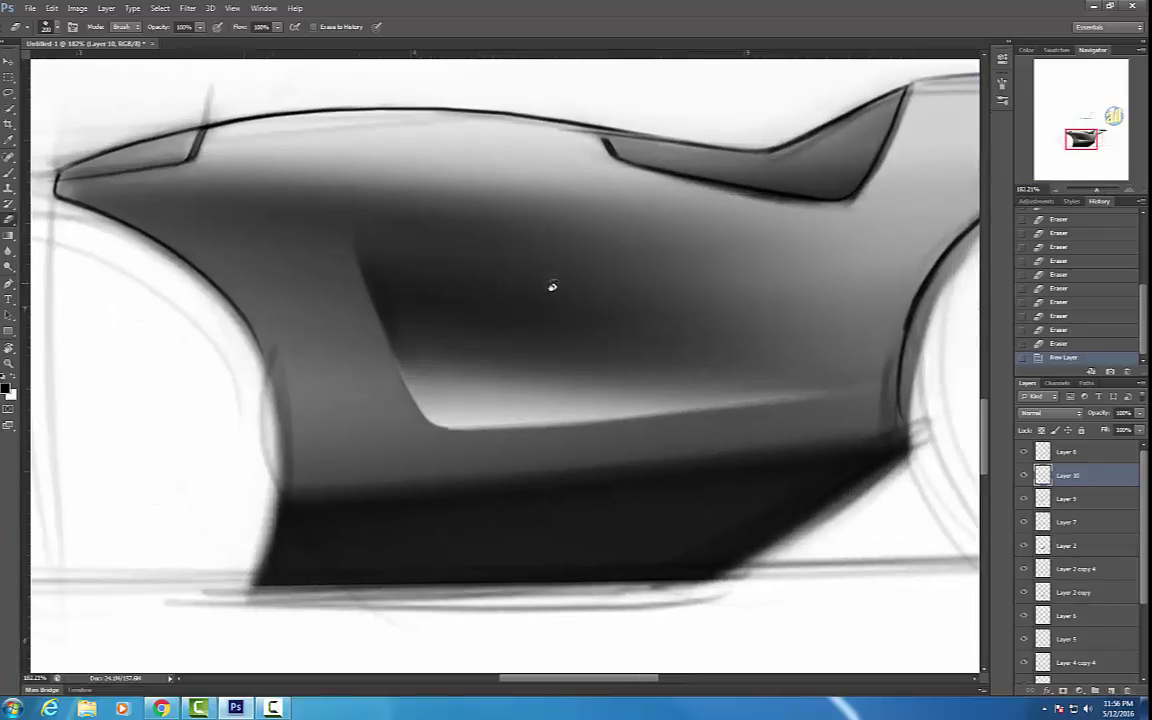
key(r)
drag(659, 346, 565, 395)
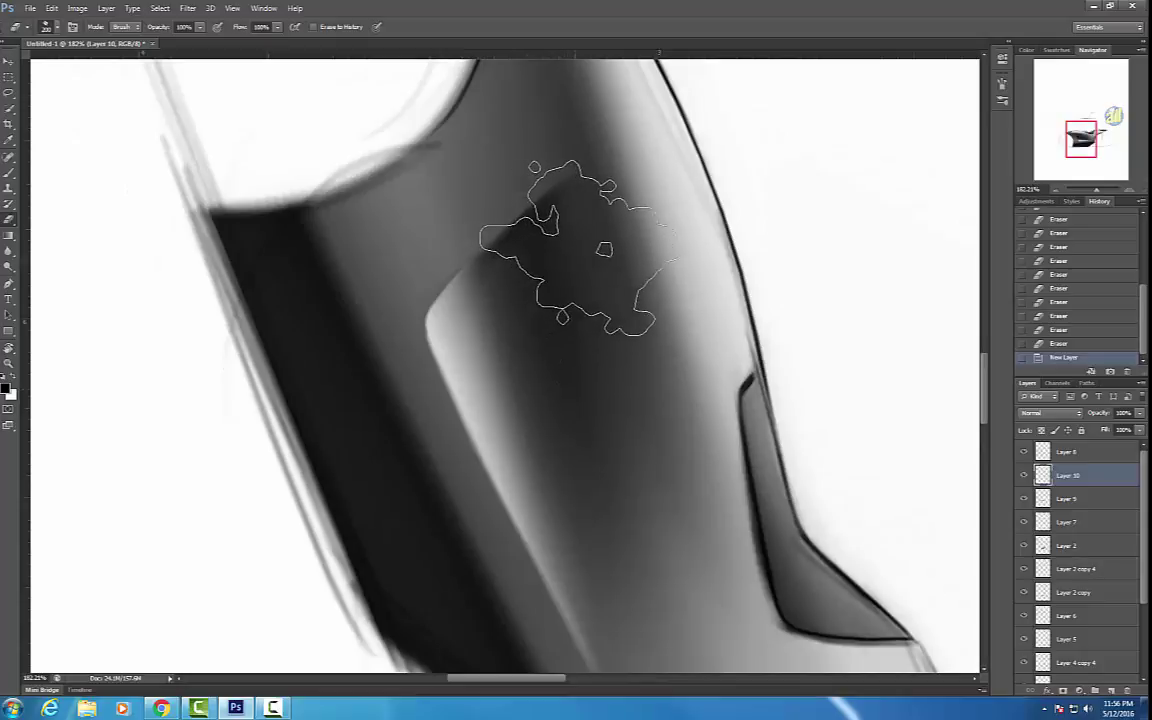
key(b)
drag(568, 290, 607, 284)
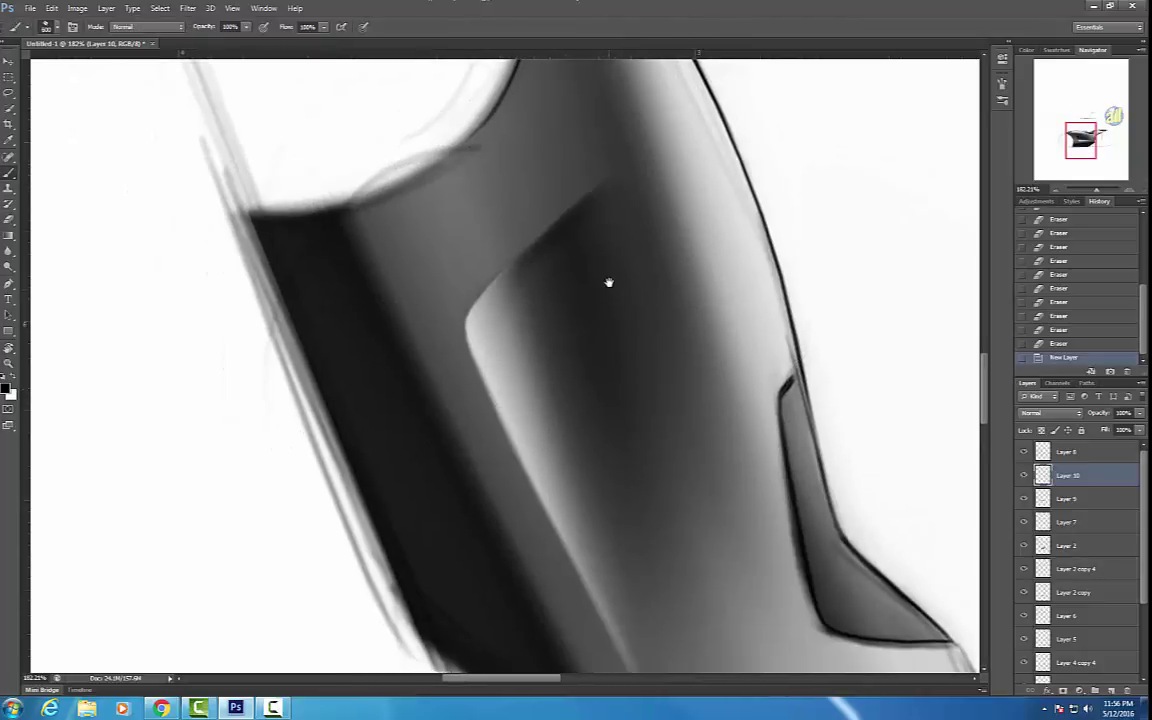
key(bracketleft)
key(bracketleft)
key(bracketleft)
key(bracketleft)
key(bracketleft)
key(bracketleft)
key(bracketleft)
key(bracketleft)
key(bracketleft)
key(bracketleft)
key(bracketleft)
key(bracketleft)
key(bracketleft)
key(bracketleft)
key(bracketleft)
key(bracketleft)
key(bracketleft)
key(x)
drag(483, 295, 506, 270)
drag(483, 295, 568, 216)
drag(478, 222, 526, 231)
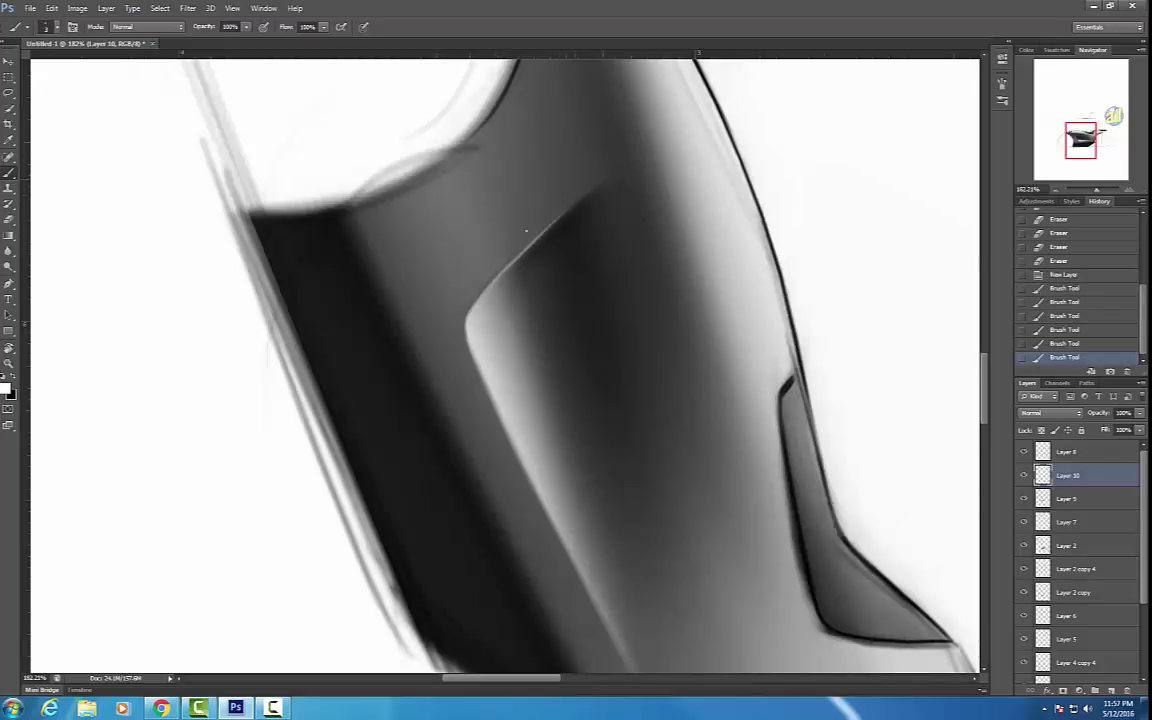
Touch up the white highlight around the side panel's lower front corner with short brush dabs.
click(465, 325)
click(466, 321)
click(465, 328)
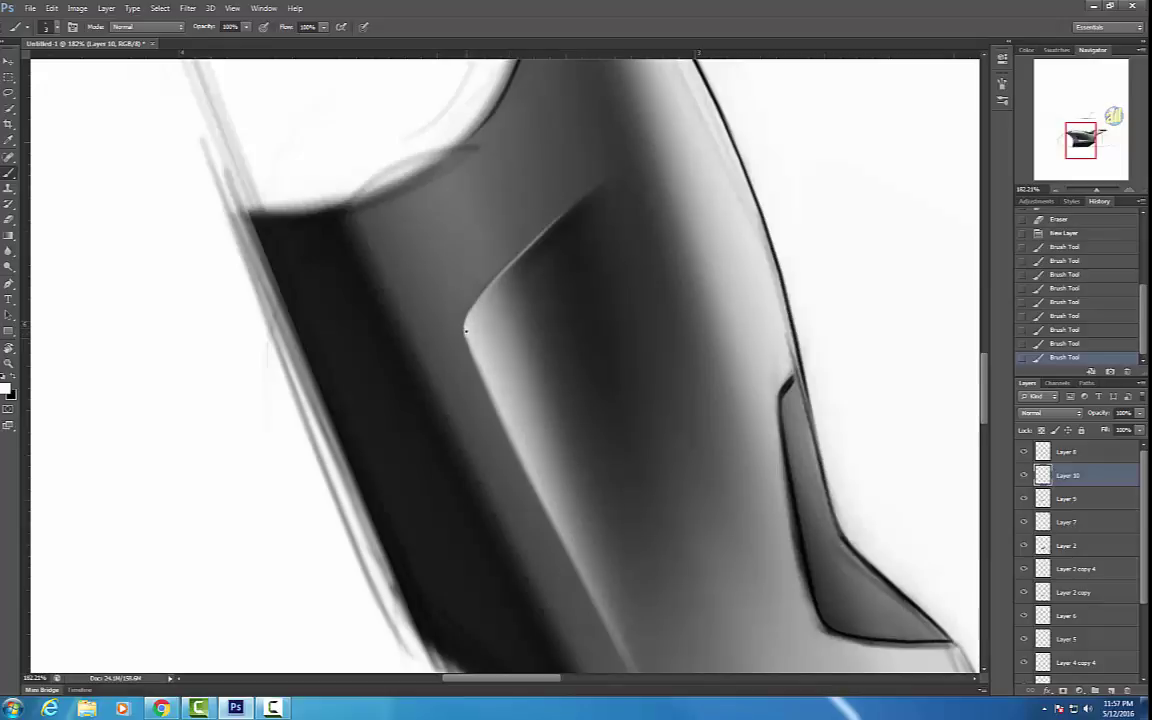
click(465, 331)
click(466, 333)
click(488, 361)
Paint a thin white highlight along the lower edge of the headlight on the nose.
drag(630, 175, 591, 424)
key(r)
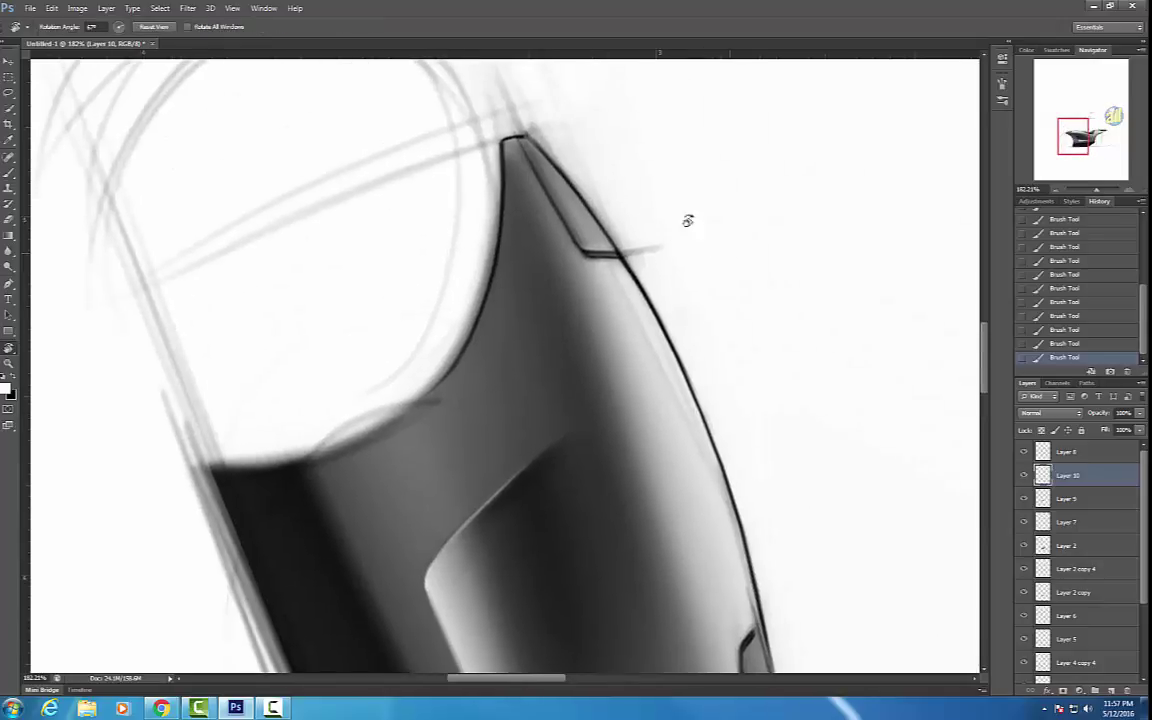
mouse_move(686, 221)
mouse_down()
mouse_move(578, 188)
mouse_move(506, 228)
mouse_up()
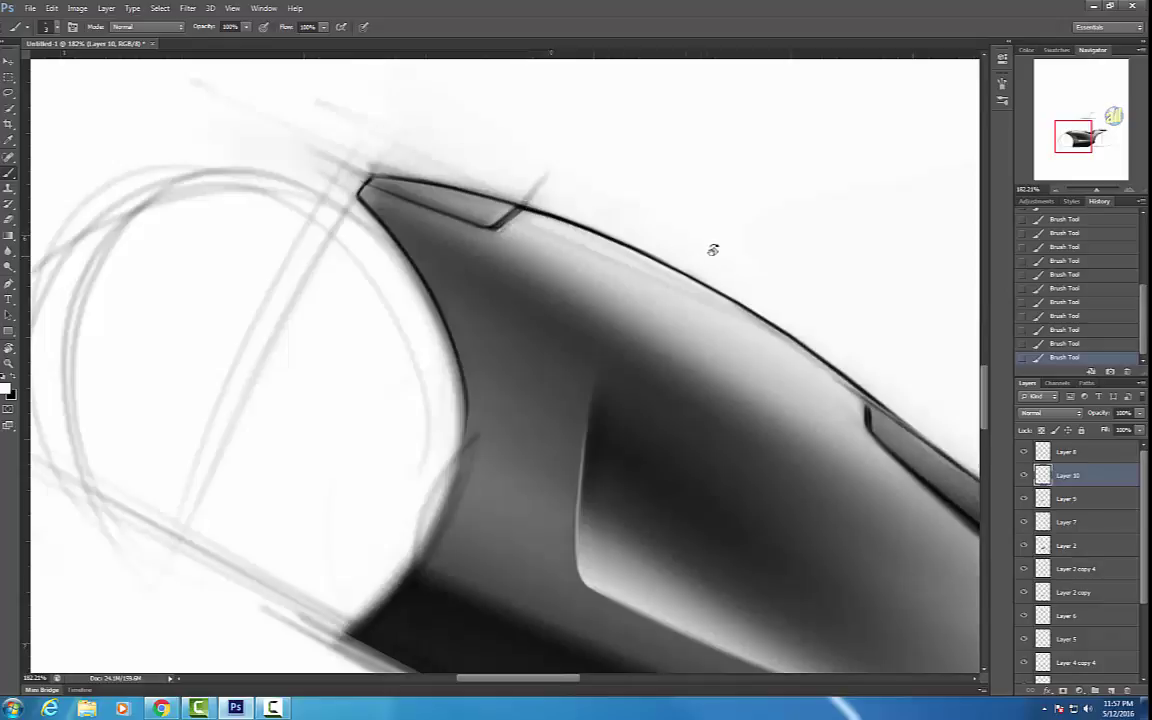
key(r)
mouse_move(712, 249)
mouse_down()
mouse_move(560, 200)
mouse_move(730, 157)
mouse_up()
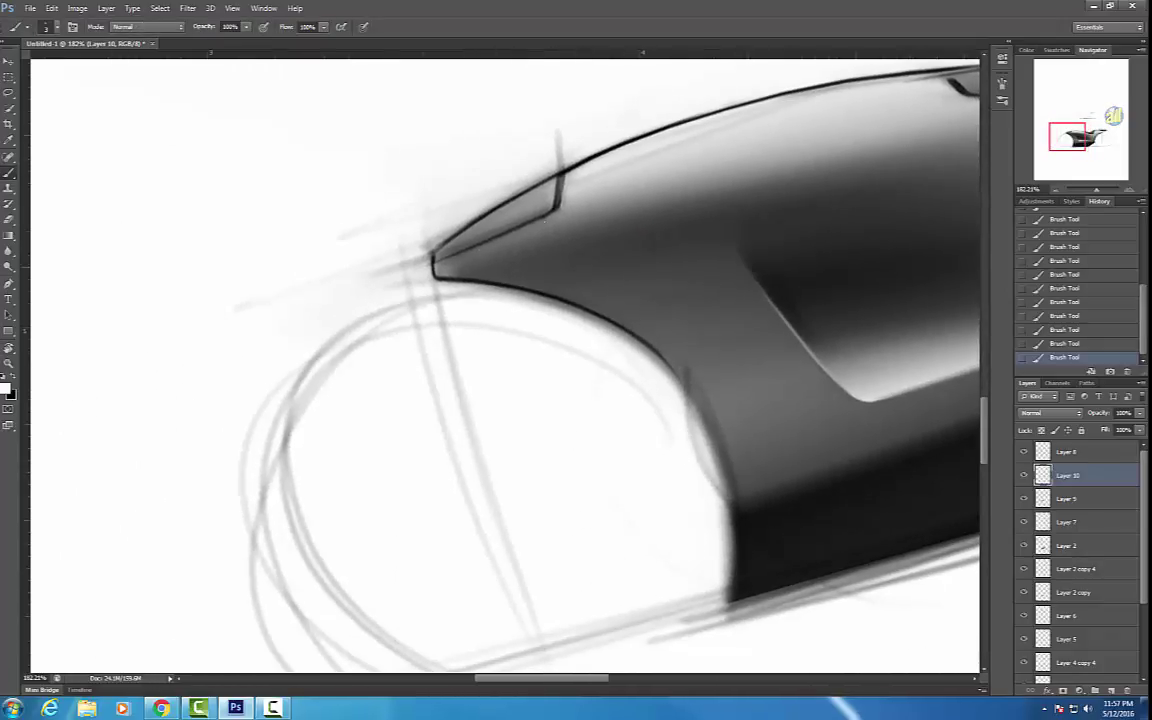
mouse_move(550, 217)
mouse_down()
mouse_move(455, 257)
mouse_move(552, 215)
mouse_up()
Create a new layer above Layer 10 and brush soft white over the nose and upper tank at size 80.
key(ctrl+shift+alt+n)
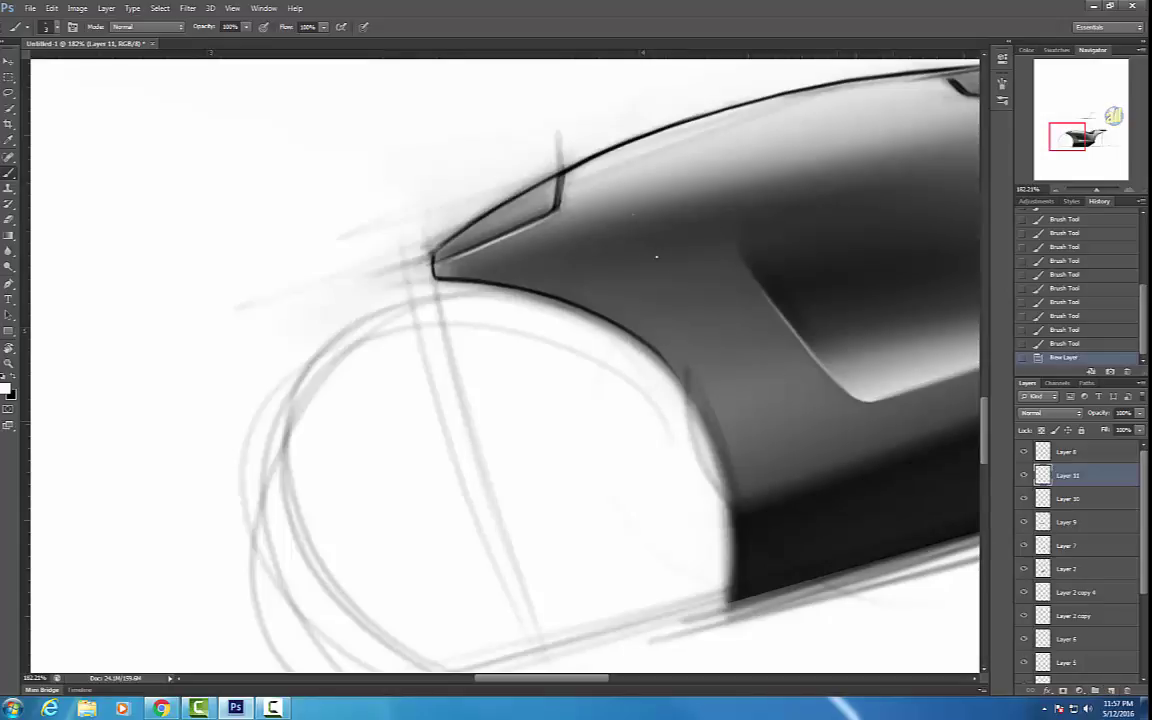
key(])
key(])
key(])
key(])
key(])
key(])
key(])
key(])
key(])
key(])
key(])
key(])
key(])
key(])
drag(428, 295, 727, 170)
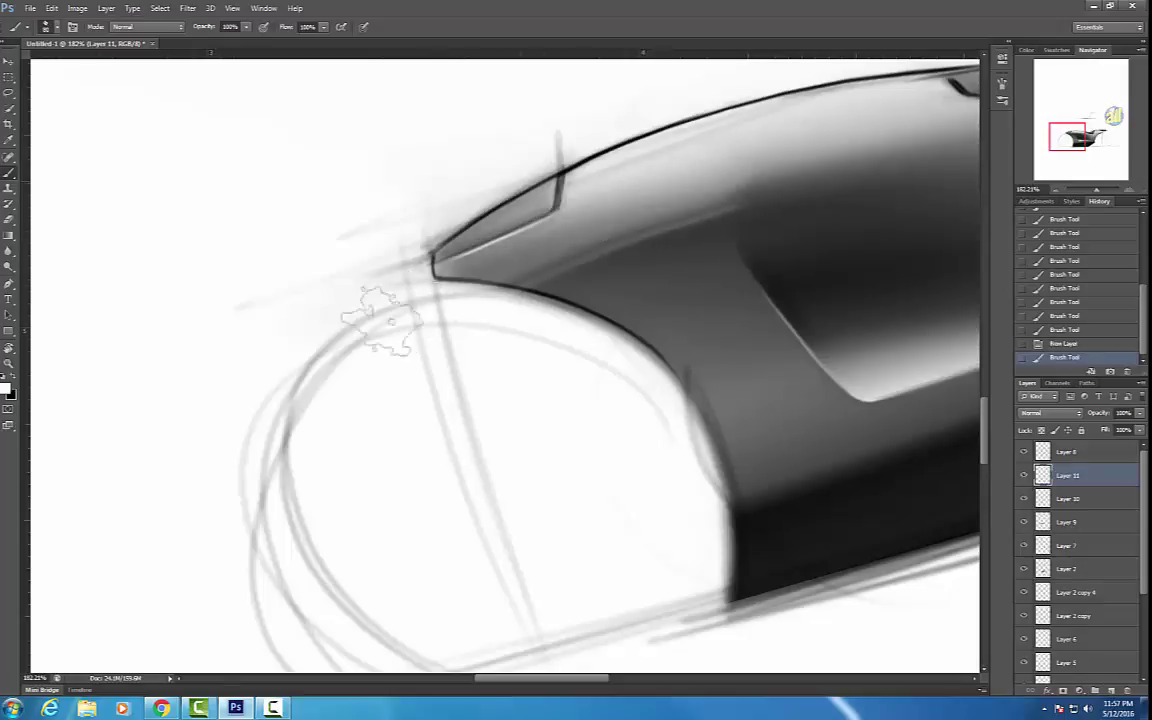
mouse_move(383, 320)
mouse_down()
mouse_move(683, 188)
mouse_move(385, 299)
mouse_move(648, 202)
mouse_move(459, 255)
mouse_move(698, 184)
mouse_up()
drag(461, 255, 730, 175)
drag(499, 241, 620, 204)
drag(445, 270, 660, 185)
drag(470, 258, 665, 191)
mouse_move(450, 276)
mouse_down()
mouse_move(680, 178)
mouse_move(288, 335)
mouse_move(434, 310)
mouse_move(707, 206)
mouse_up()
Erase the white below the nose crease with a smaller eraser to form a crisp edge, and clean up around the nose tip.
key(e)
key(bracketleft)
key(bracketleft)
key(bracketleft)
key(bracketleft)
key(bracketleft)
key(bracketleft)
key(bracketleft)
key(bracketleft)
key(bracketleft)
key(bracketleft)
key(bracketleft)
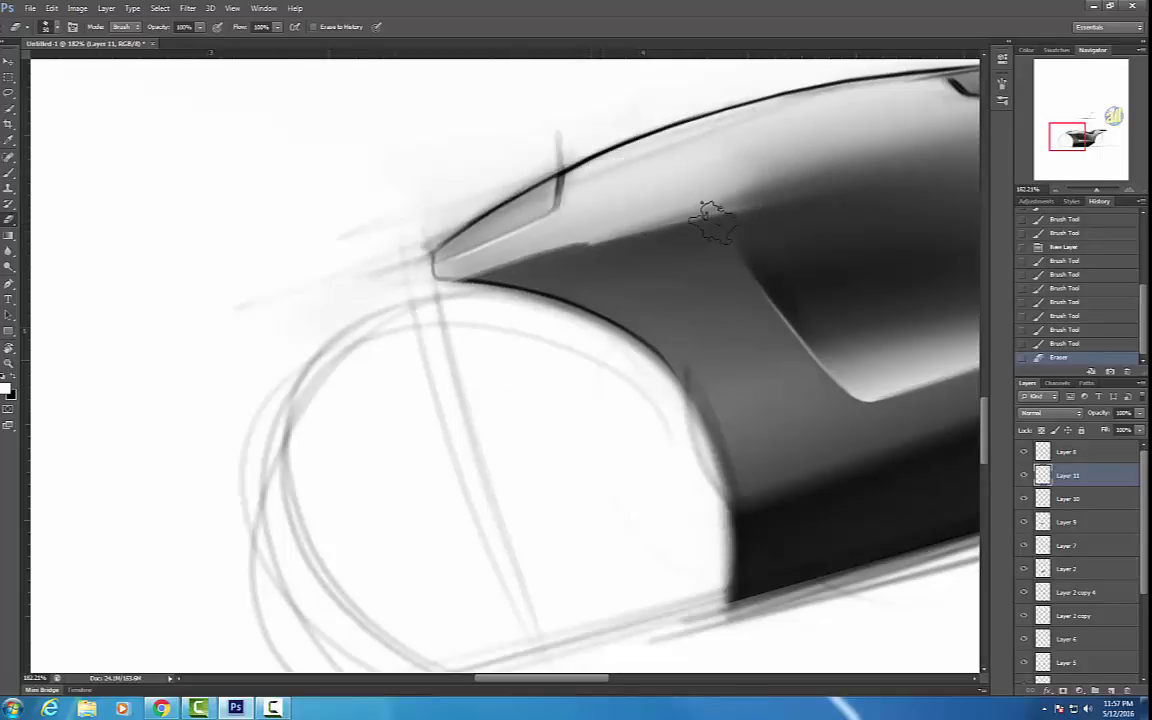
mouse_move(410, 252)
mouse_down()
mouse_move(728, 198)
mouse_move(680, 200)
mouse_up()
drag(490, 250, 690, 170)
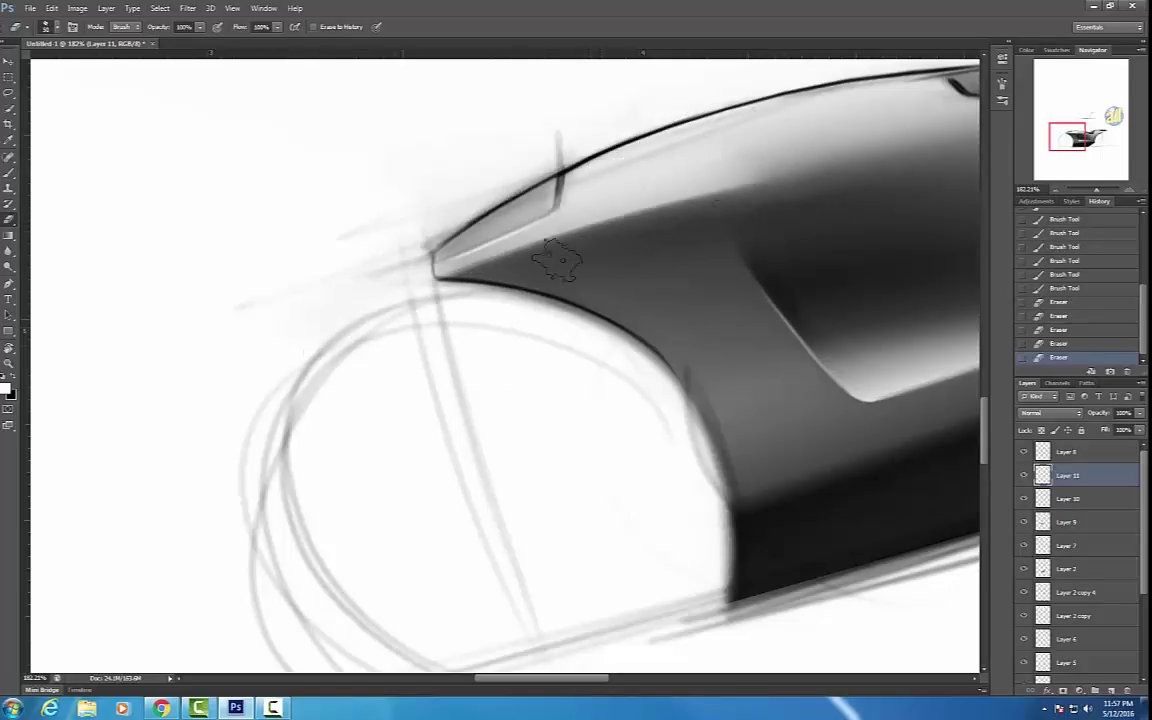
drag(548, 257, 752, 155)
drag(432, 314, 790, 146)
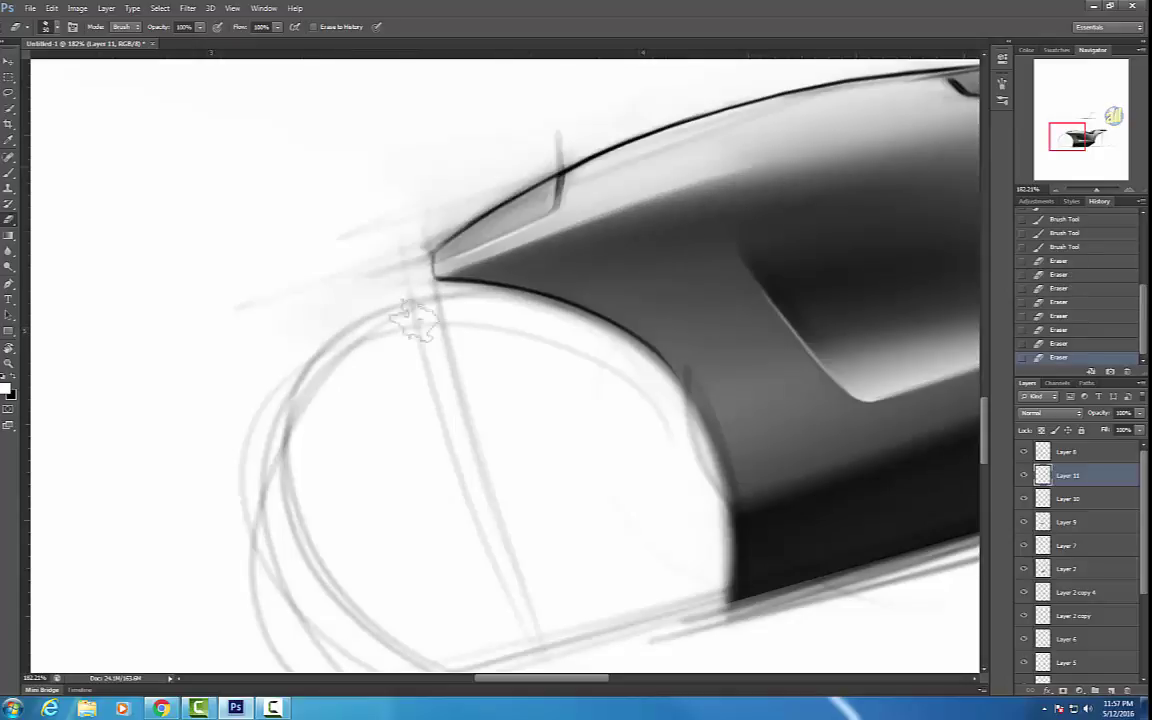
drag(360, 347, 778, 191)
drag(478, 311, 664, 190)
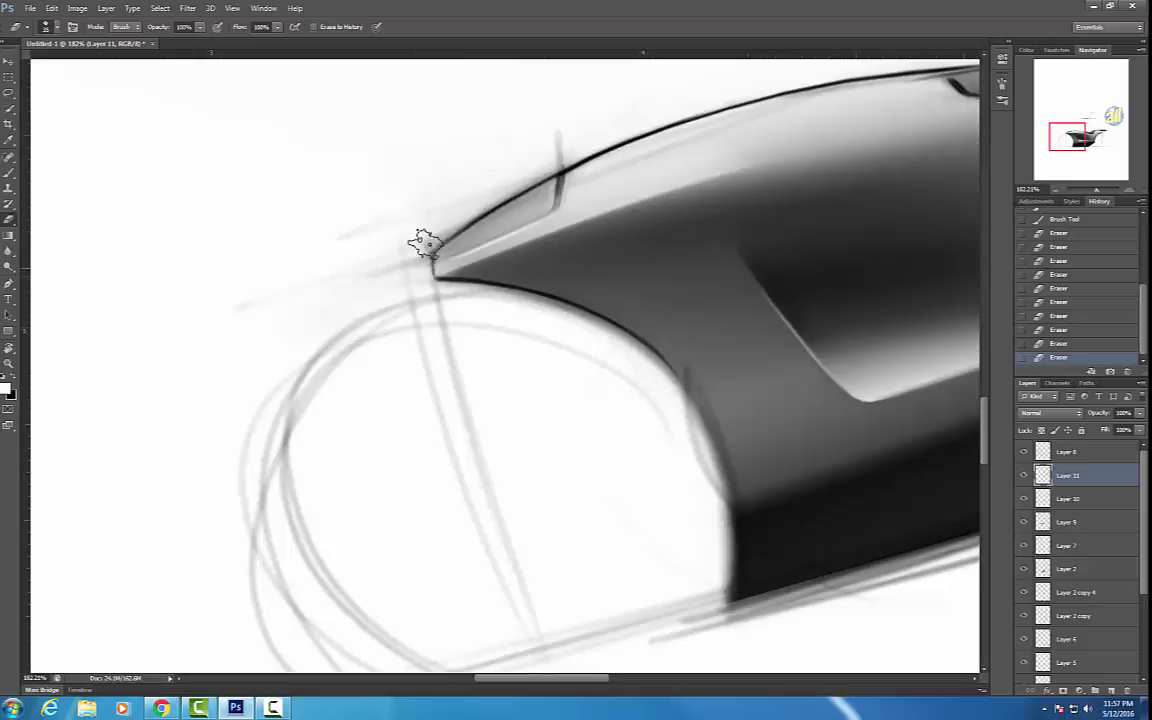
drag(424, 243, 434, 286)
key(bracketright)
key(bracketright)
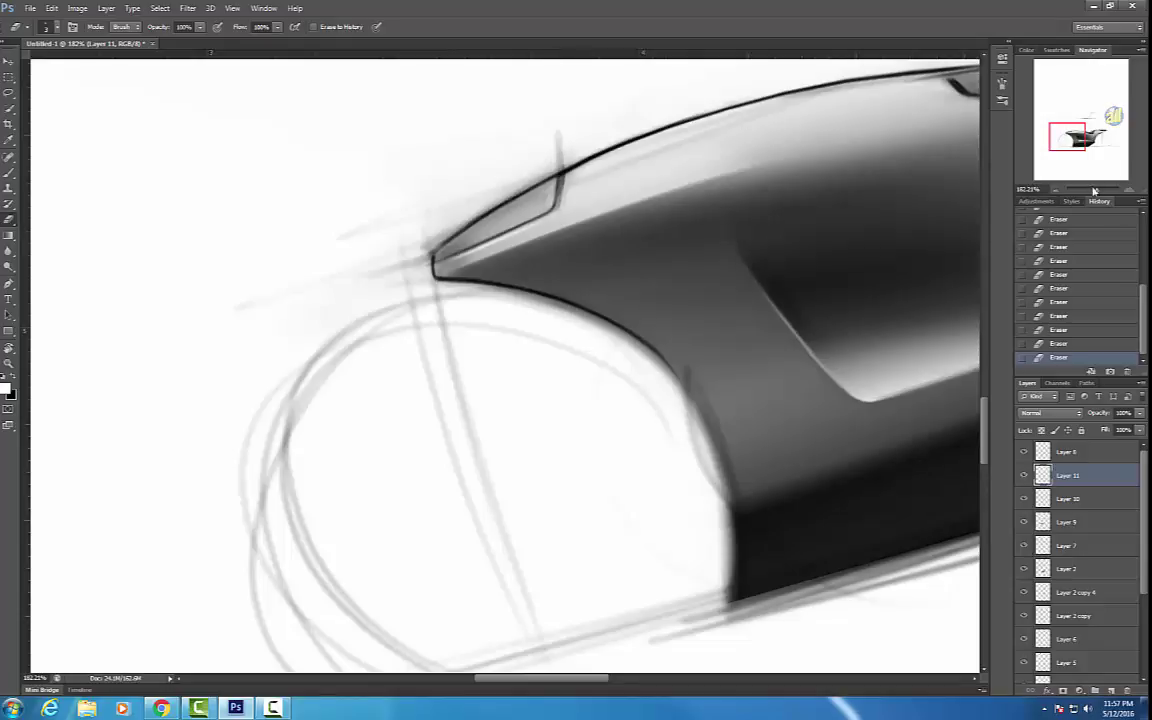
Enlarge the eraser to size 400 over the tank.
drag(1099, 189, 1094, 192)
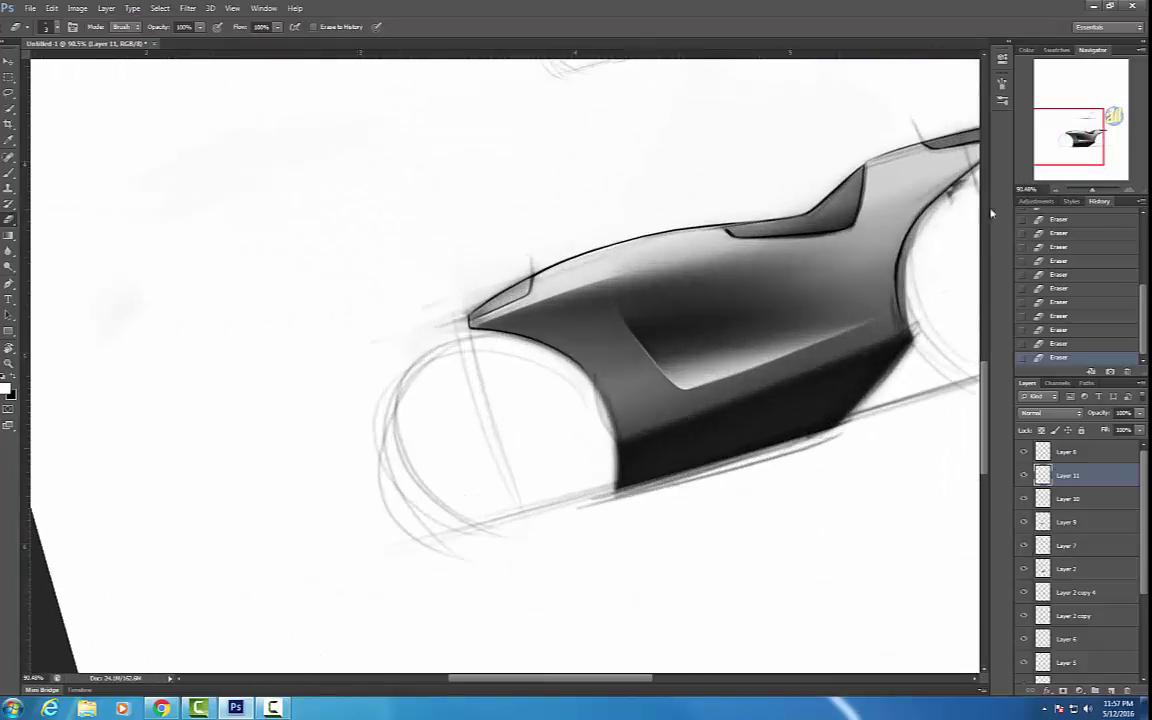
drag(831, 249, 717, 257)
key(bracketright)
key(bracketright)
key(bracketright)
key(bracketright)
key(bracketright)
key(bracketright)
key(bracketright)
key(bracketright)
key(bracketright)
key(bracketright)
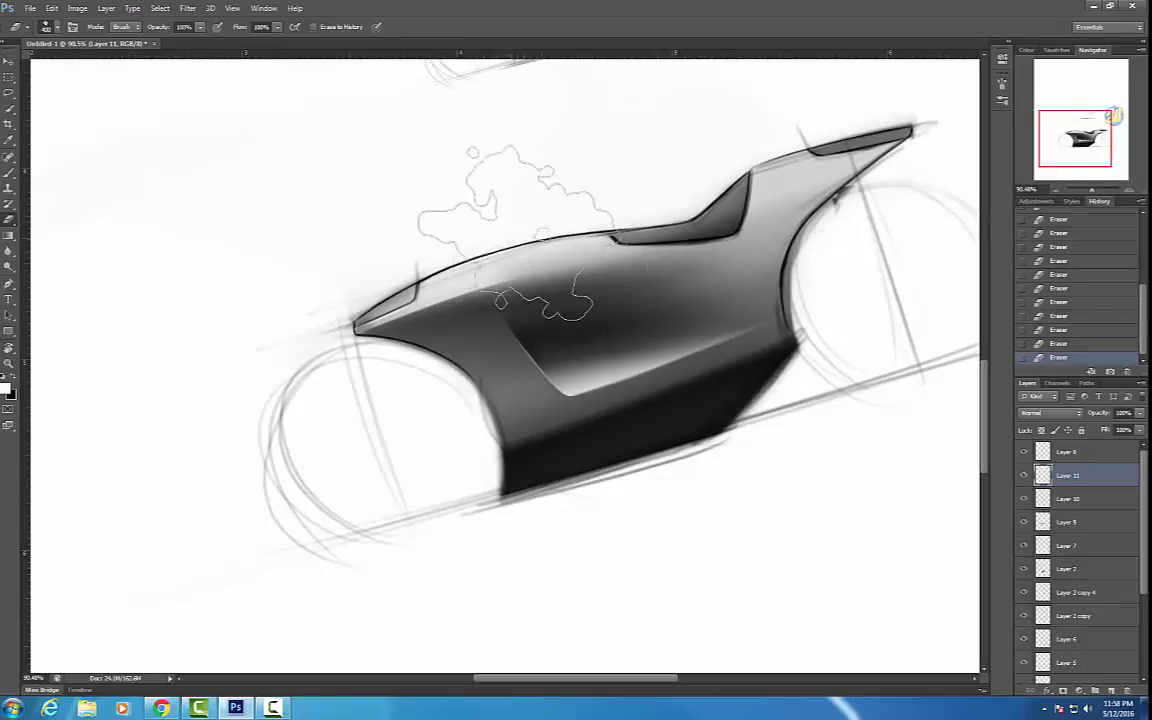
key(bracketright)
key(bracketright)
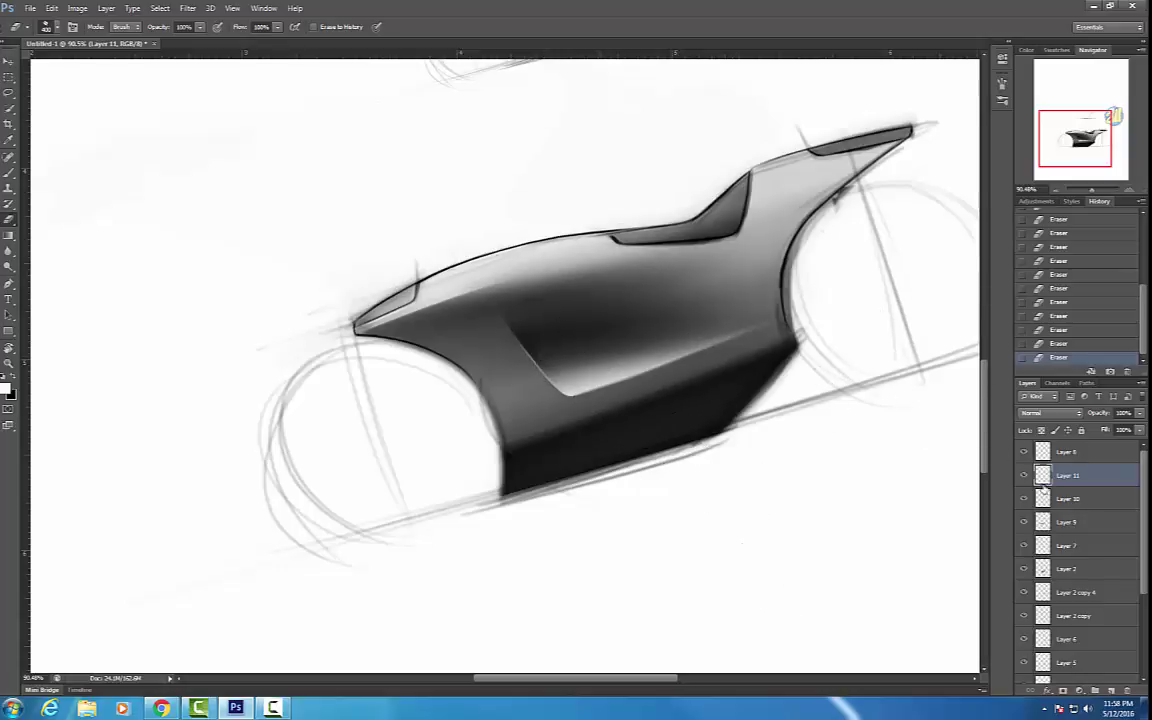
Create a new layer above Layer 11 and paint a thin white highlight beneath the seat's lower edge with a small brush.
click(1113, 690)
drag(1092, 190, 1104, 191)
key(space)
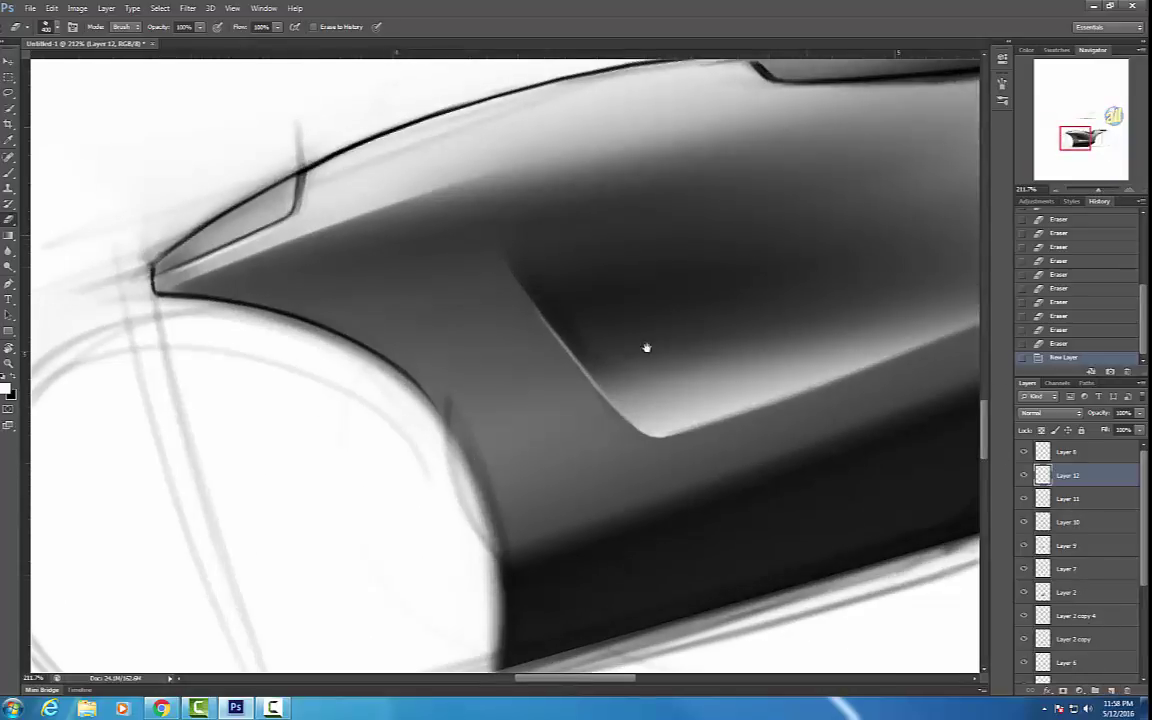
drag(645, 347, 550, 429)
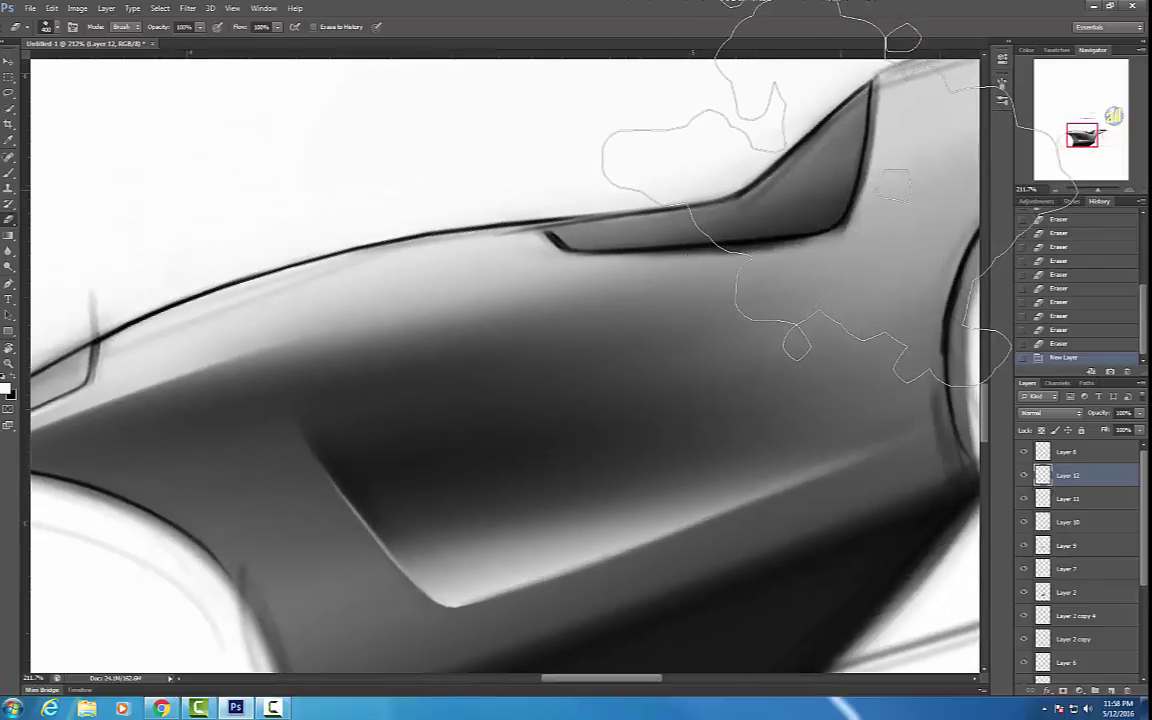
key(b)
key(bracketleft)
key(bracketleft)
key(bracketleft)
drag(797, 213, 730, 237)
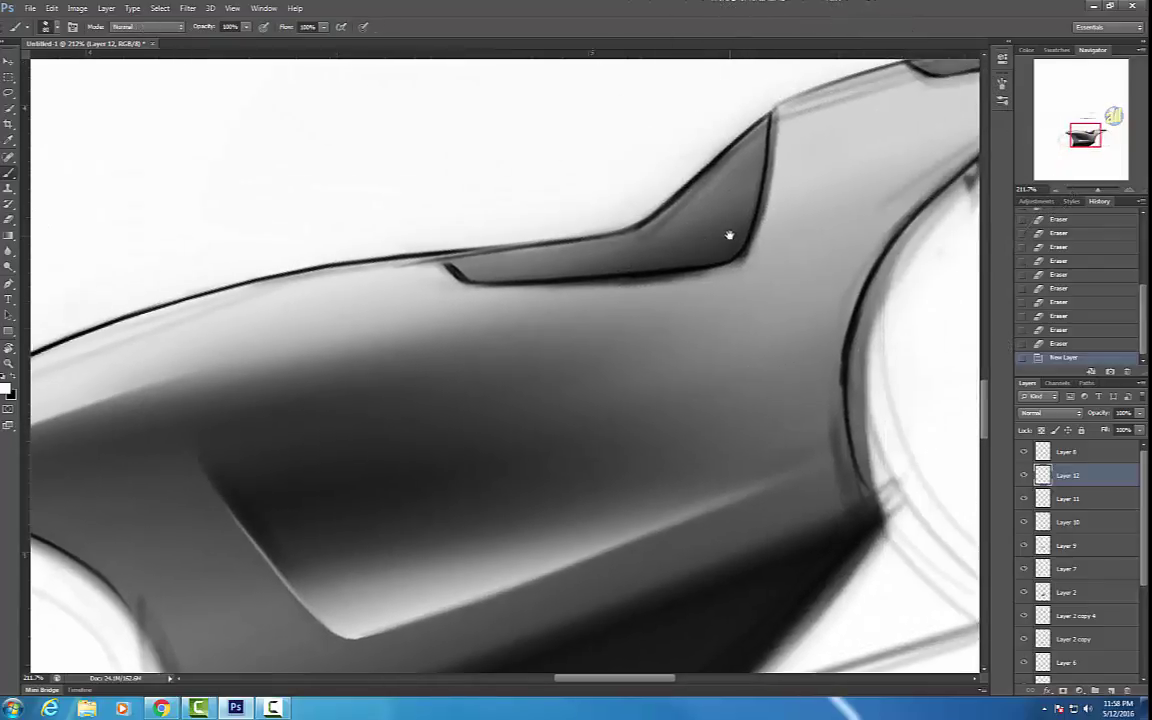
key(bracketleft)
key(bracketleft)
key(bracketleft)
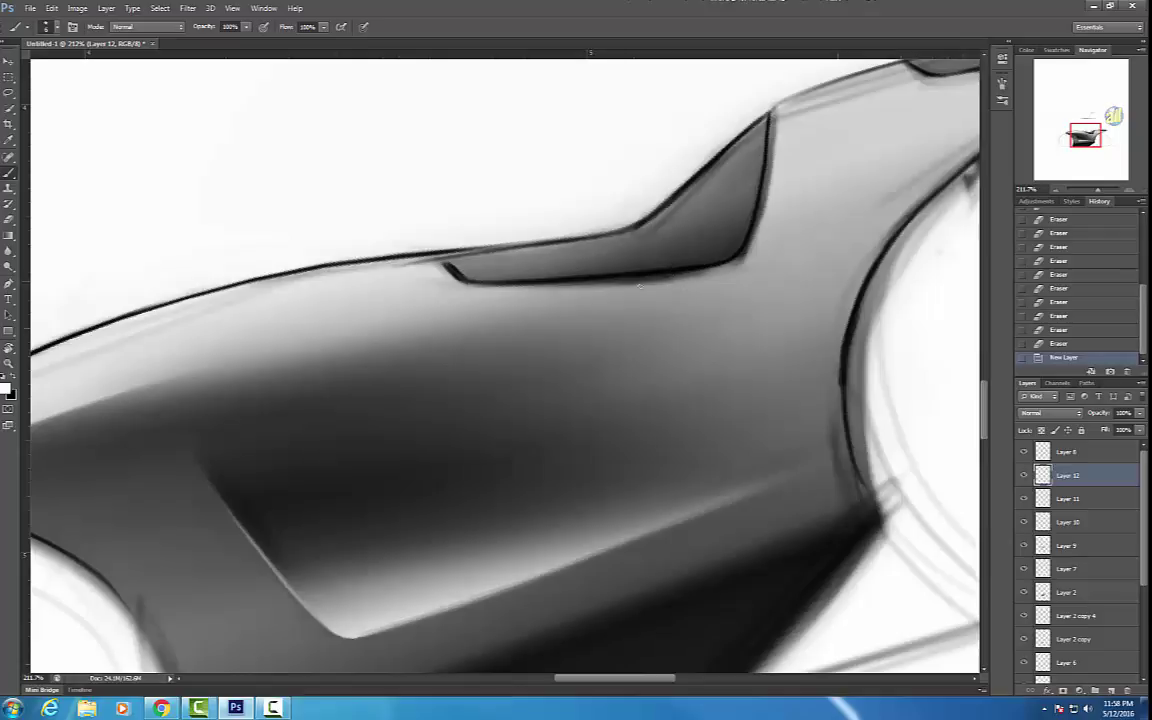
drag(594, 285, 712, 274)
mouse_move(712, 274)
mouse_down()
mouse_move(602, 285)
mouse_move(746, 259)
mouse_up()
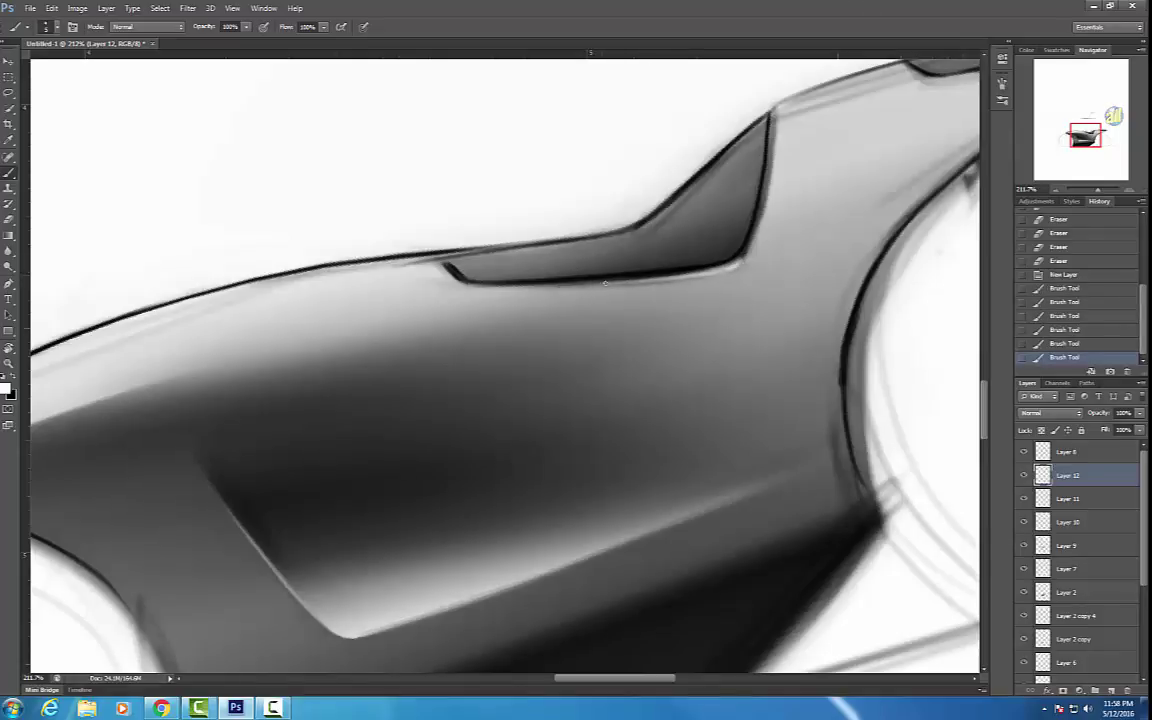
Strengthen the white highlight around the seat's lower rear corner and add a small glint at the bend in its upper edge.
drag(605, 283, 660, 282)
mouse_move(640, 283)
mouse_down()
mouse_move(743, 267)
mouse_move(724, 269)
mouse_move(762, 240)
mouse_up()
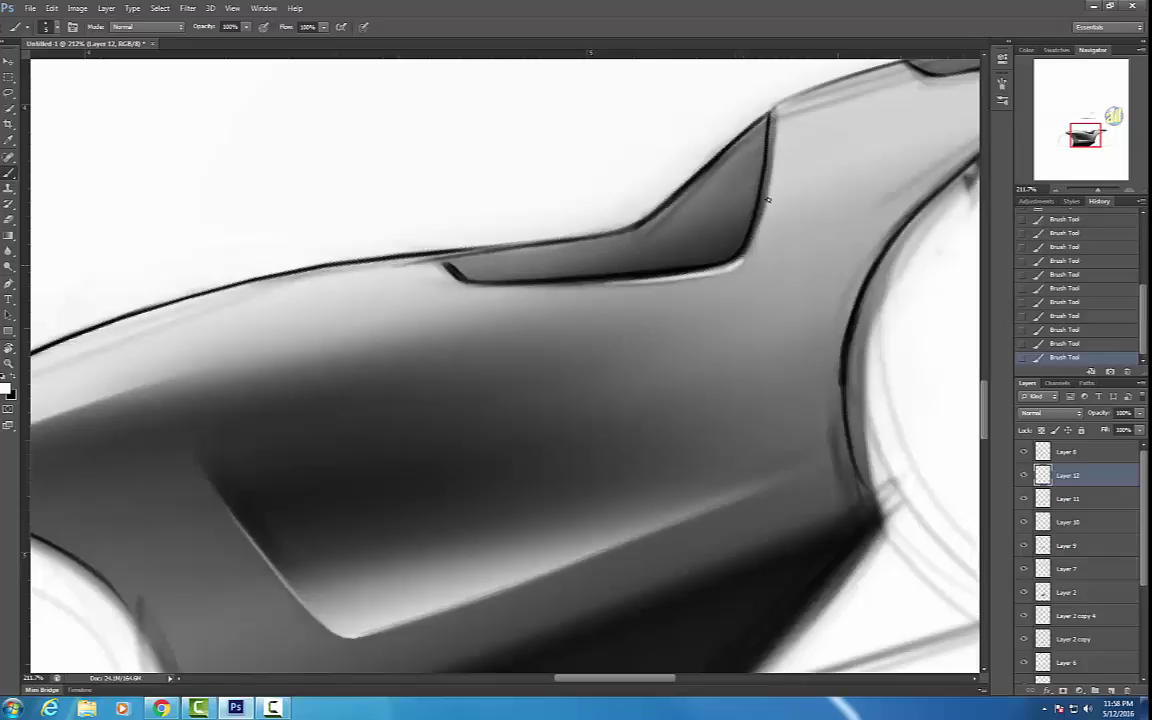
drag(650, 229, 682, 208)
drag(818, 130, 652, 235)
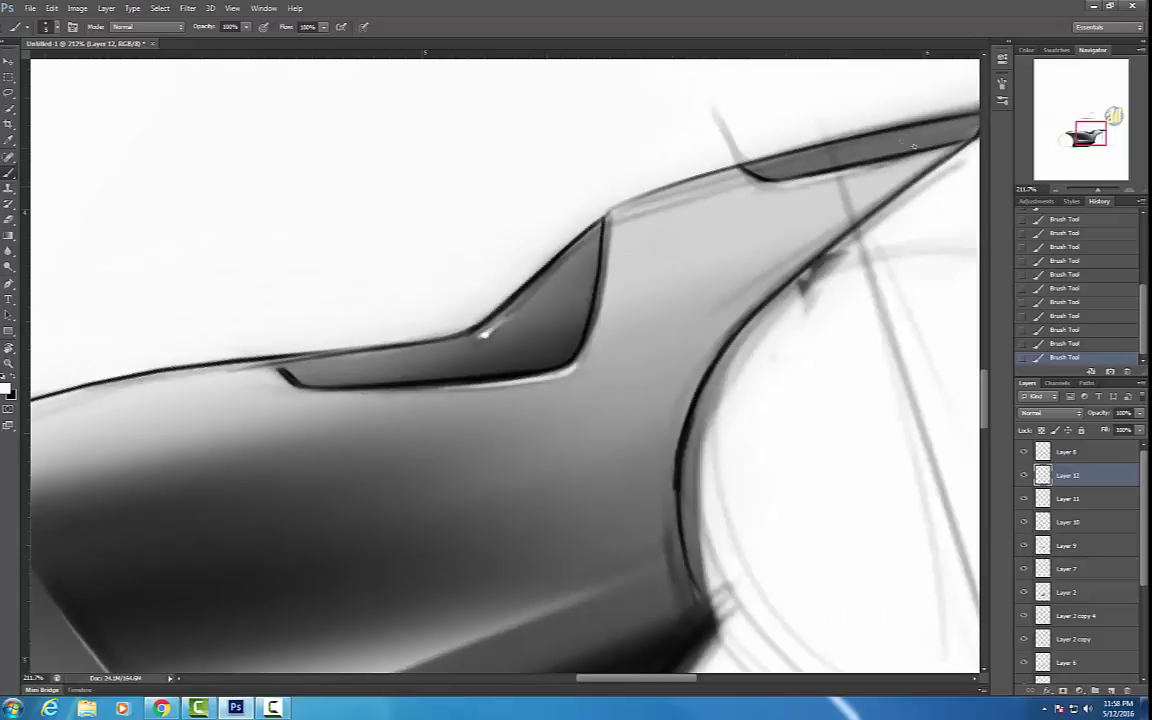
Examine the whole shaded motorcycle sketch with the canvas levelled.
drag(1097, 190, 1086, 193)
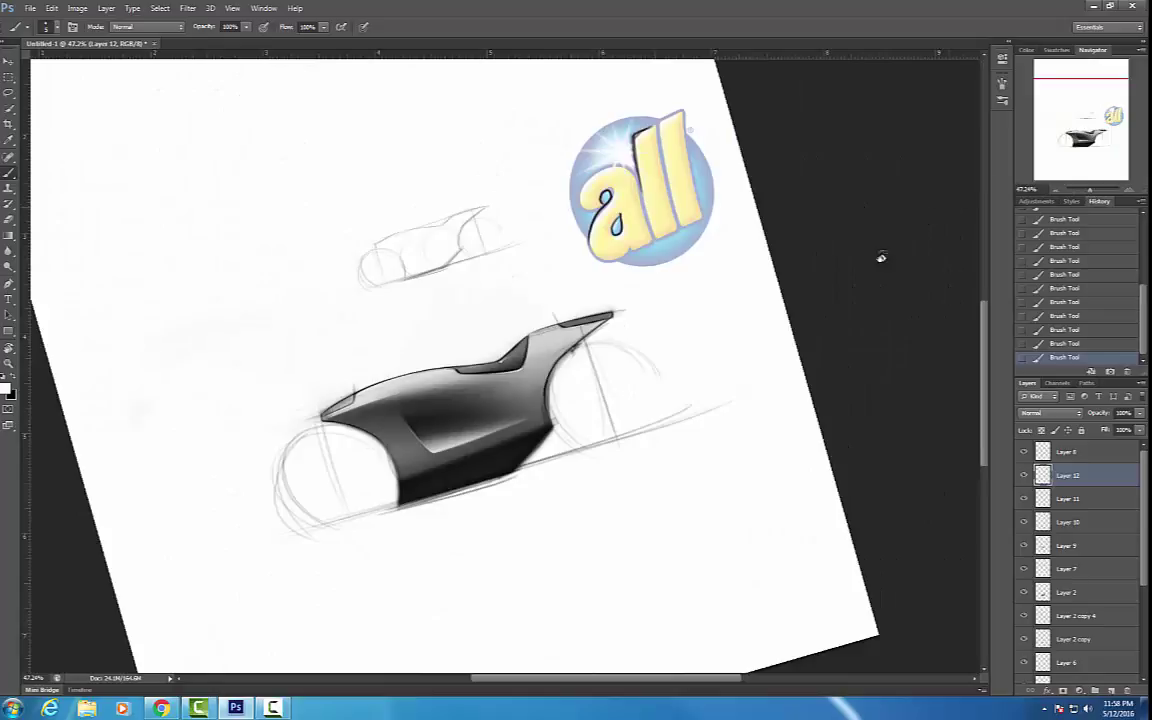
key(r)
drag(781, 311, 812, 342)
key(h)
drag(712, 322, 715, 352)
scroll(661, 458, up, 2)
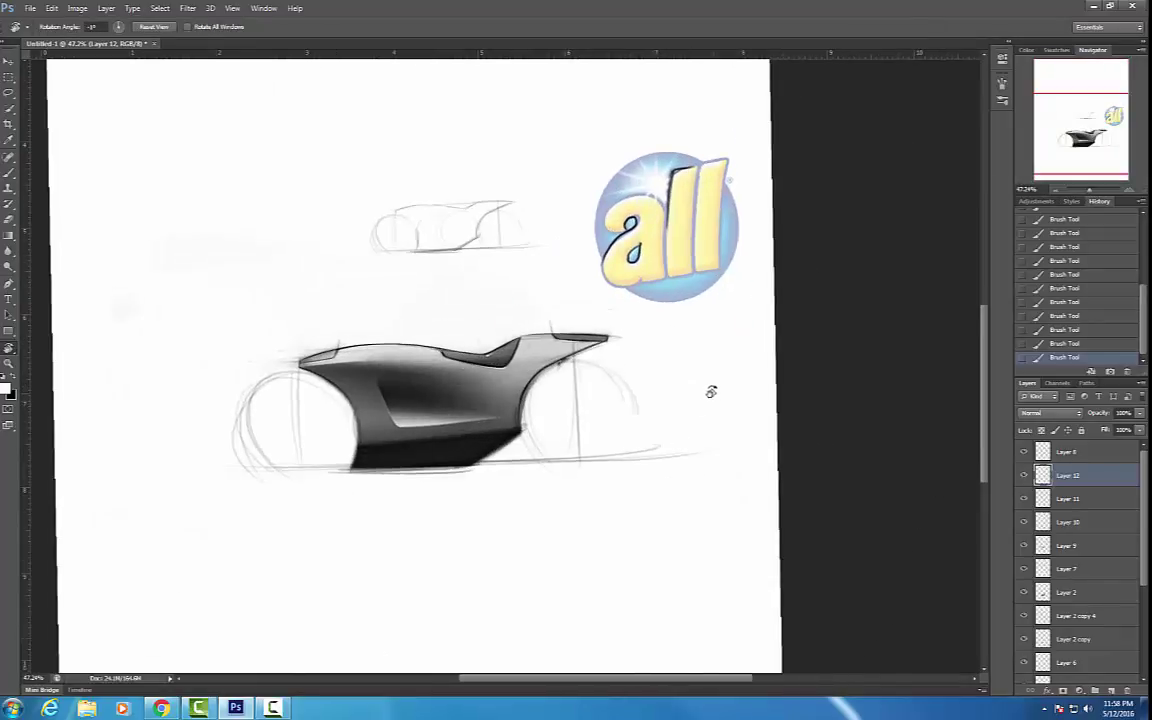
drag(676, 373, 805, 308)
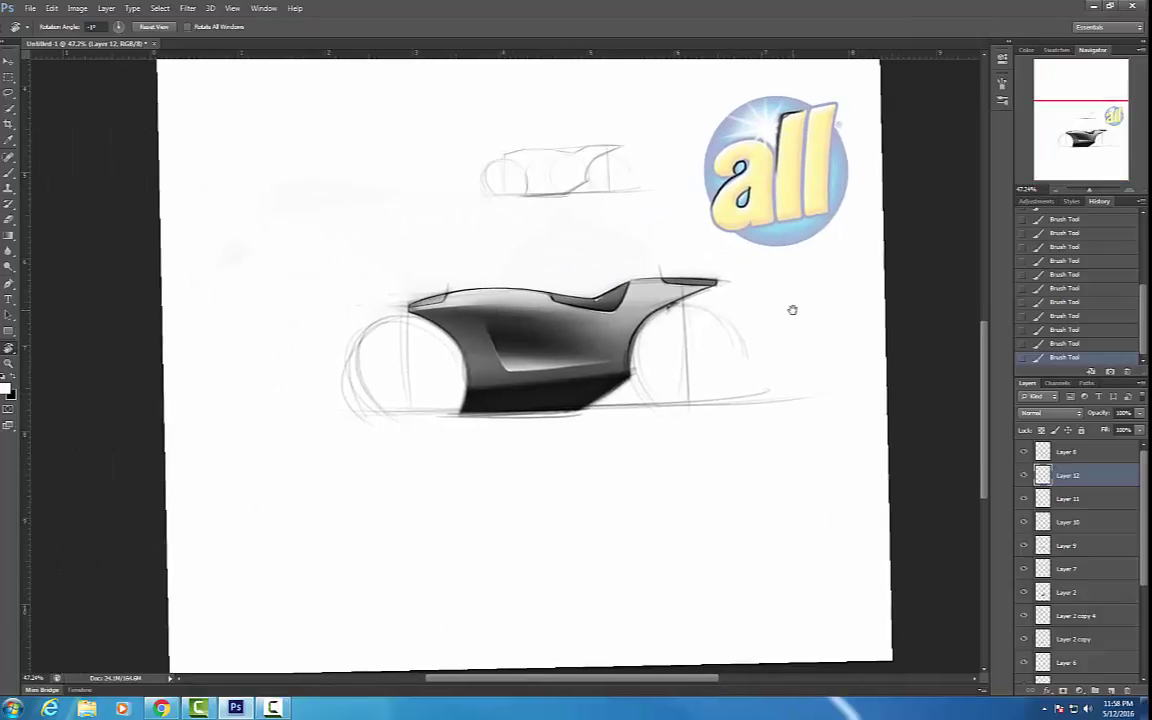